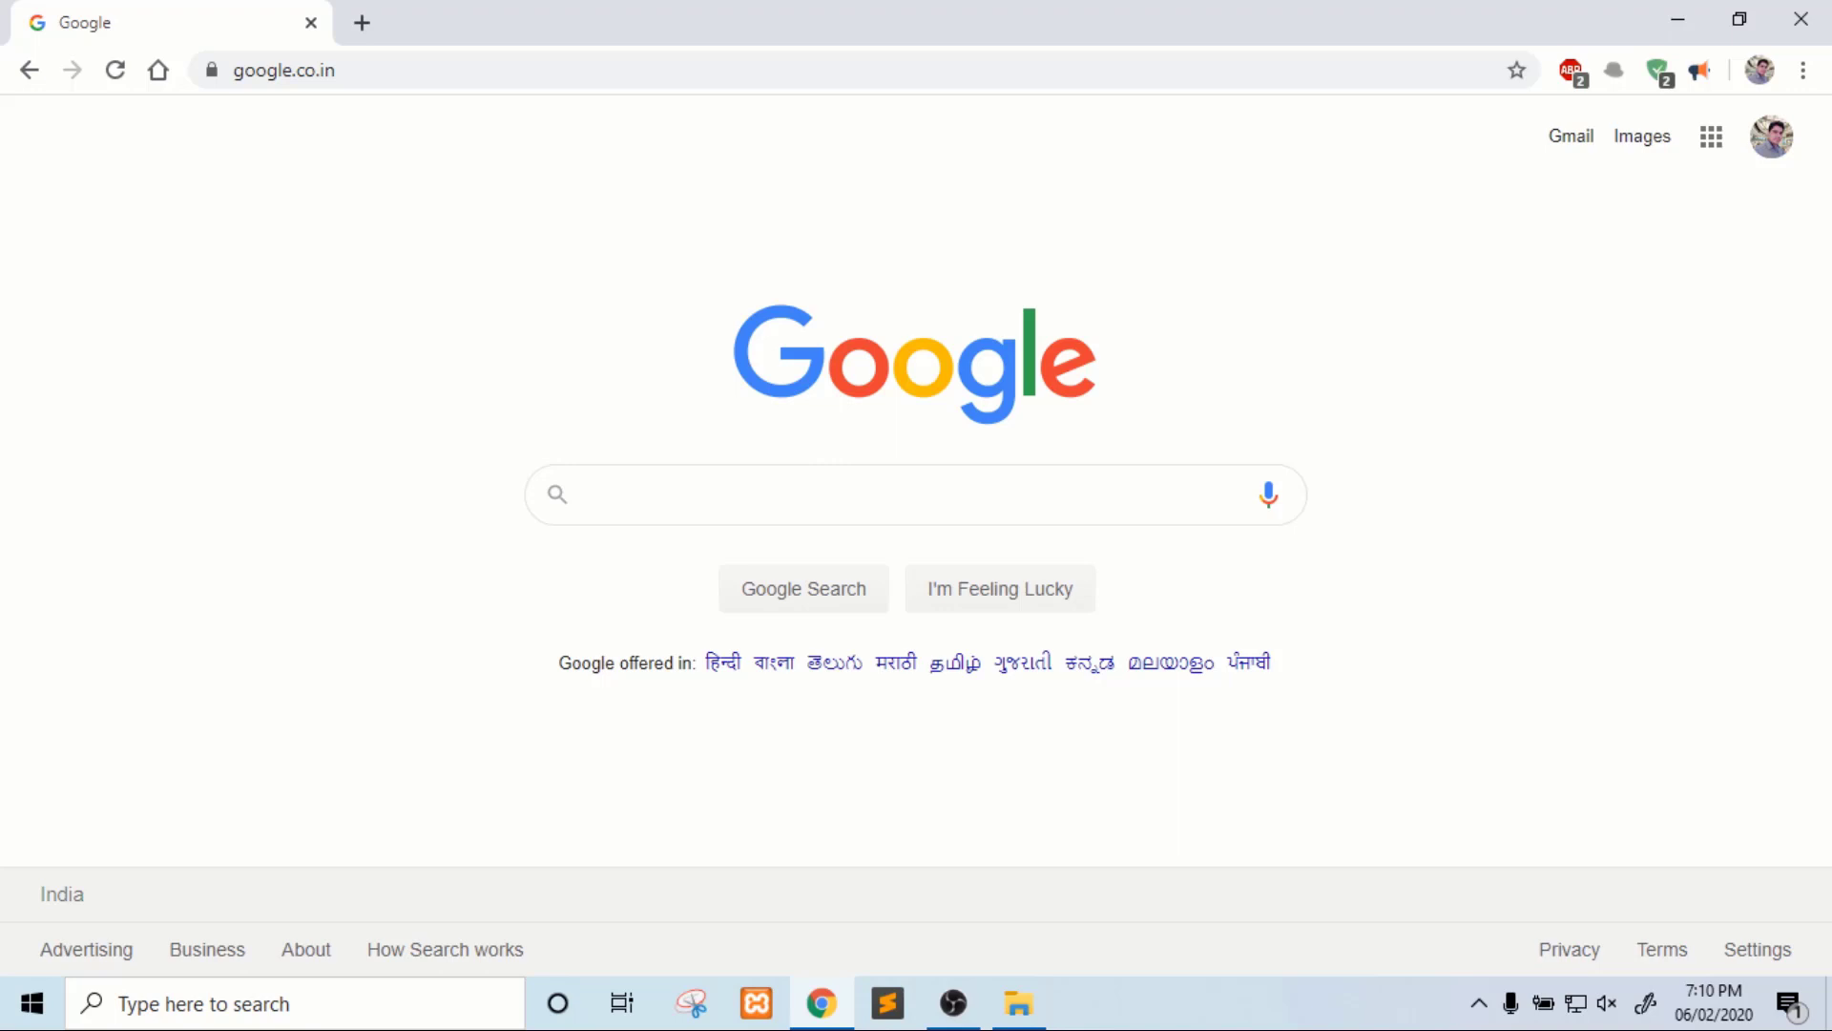
# Search Google for 'xampp'.
pyautogui.click(589, 494)
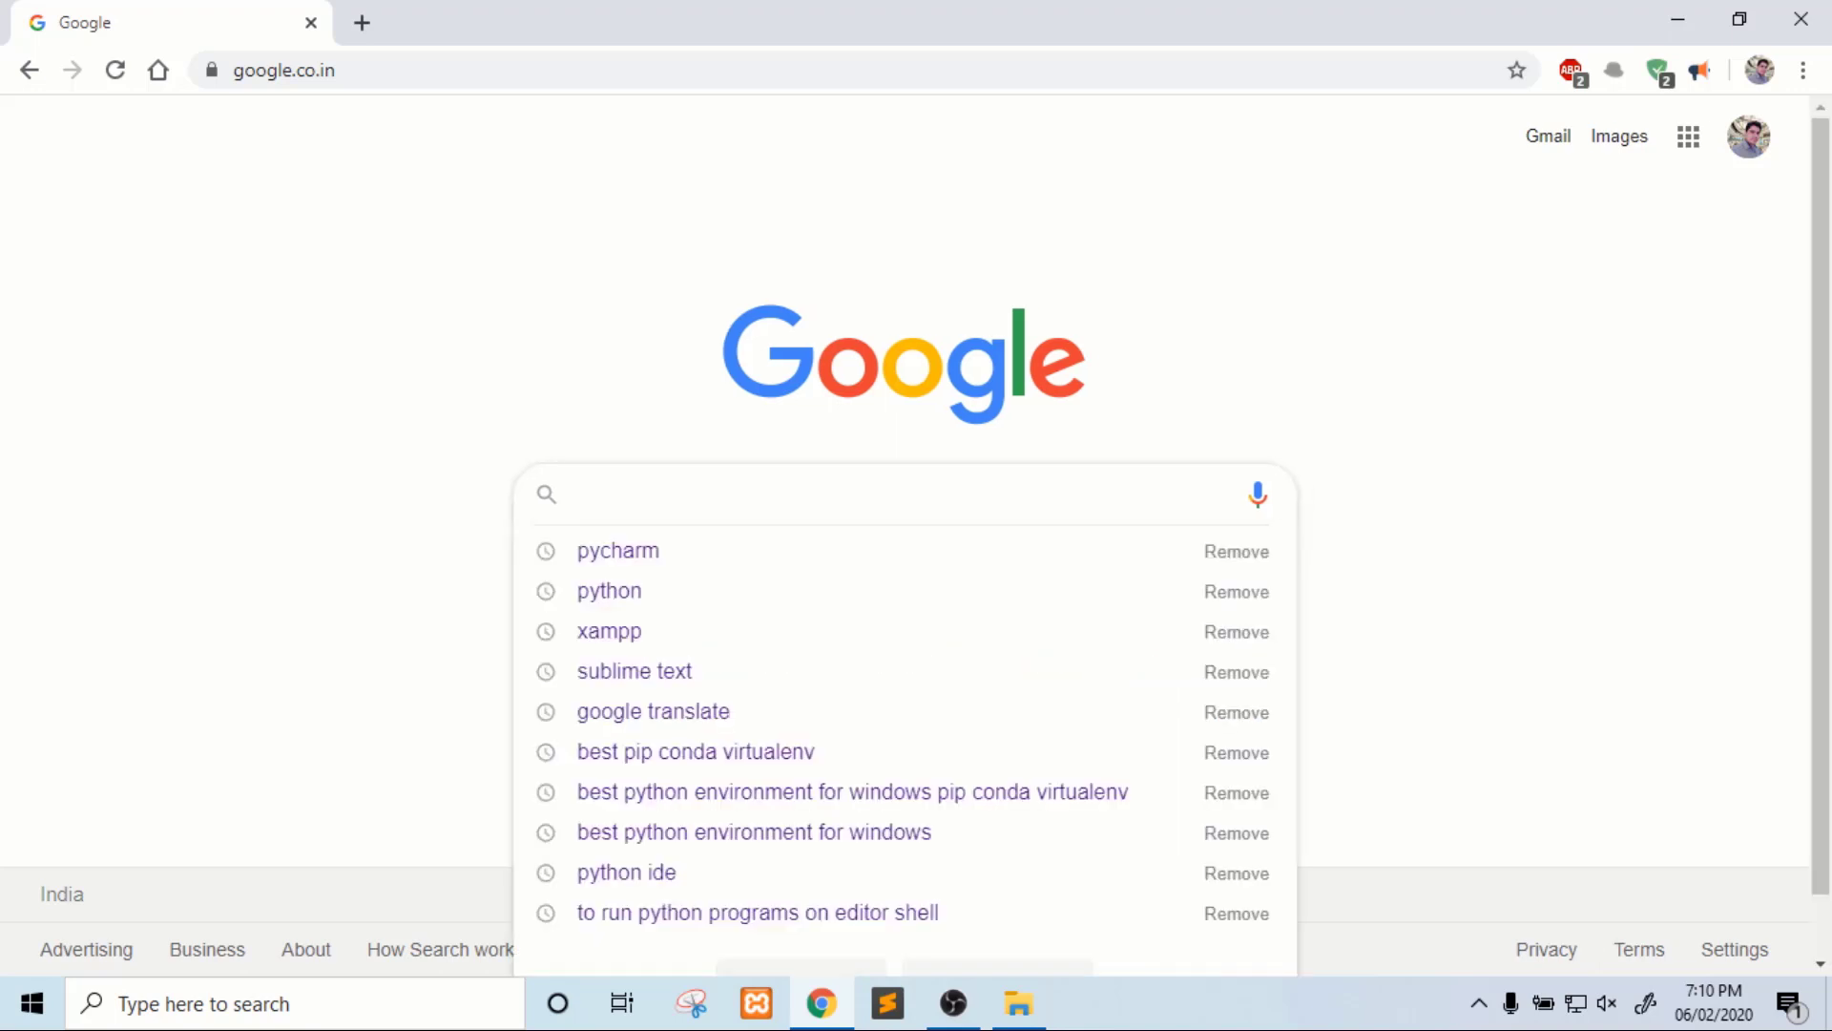
pyautogui.write('xa')
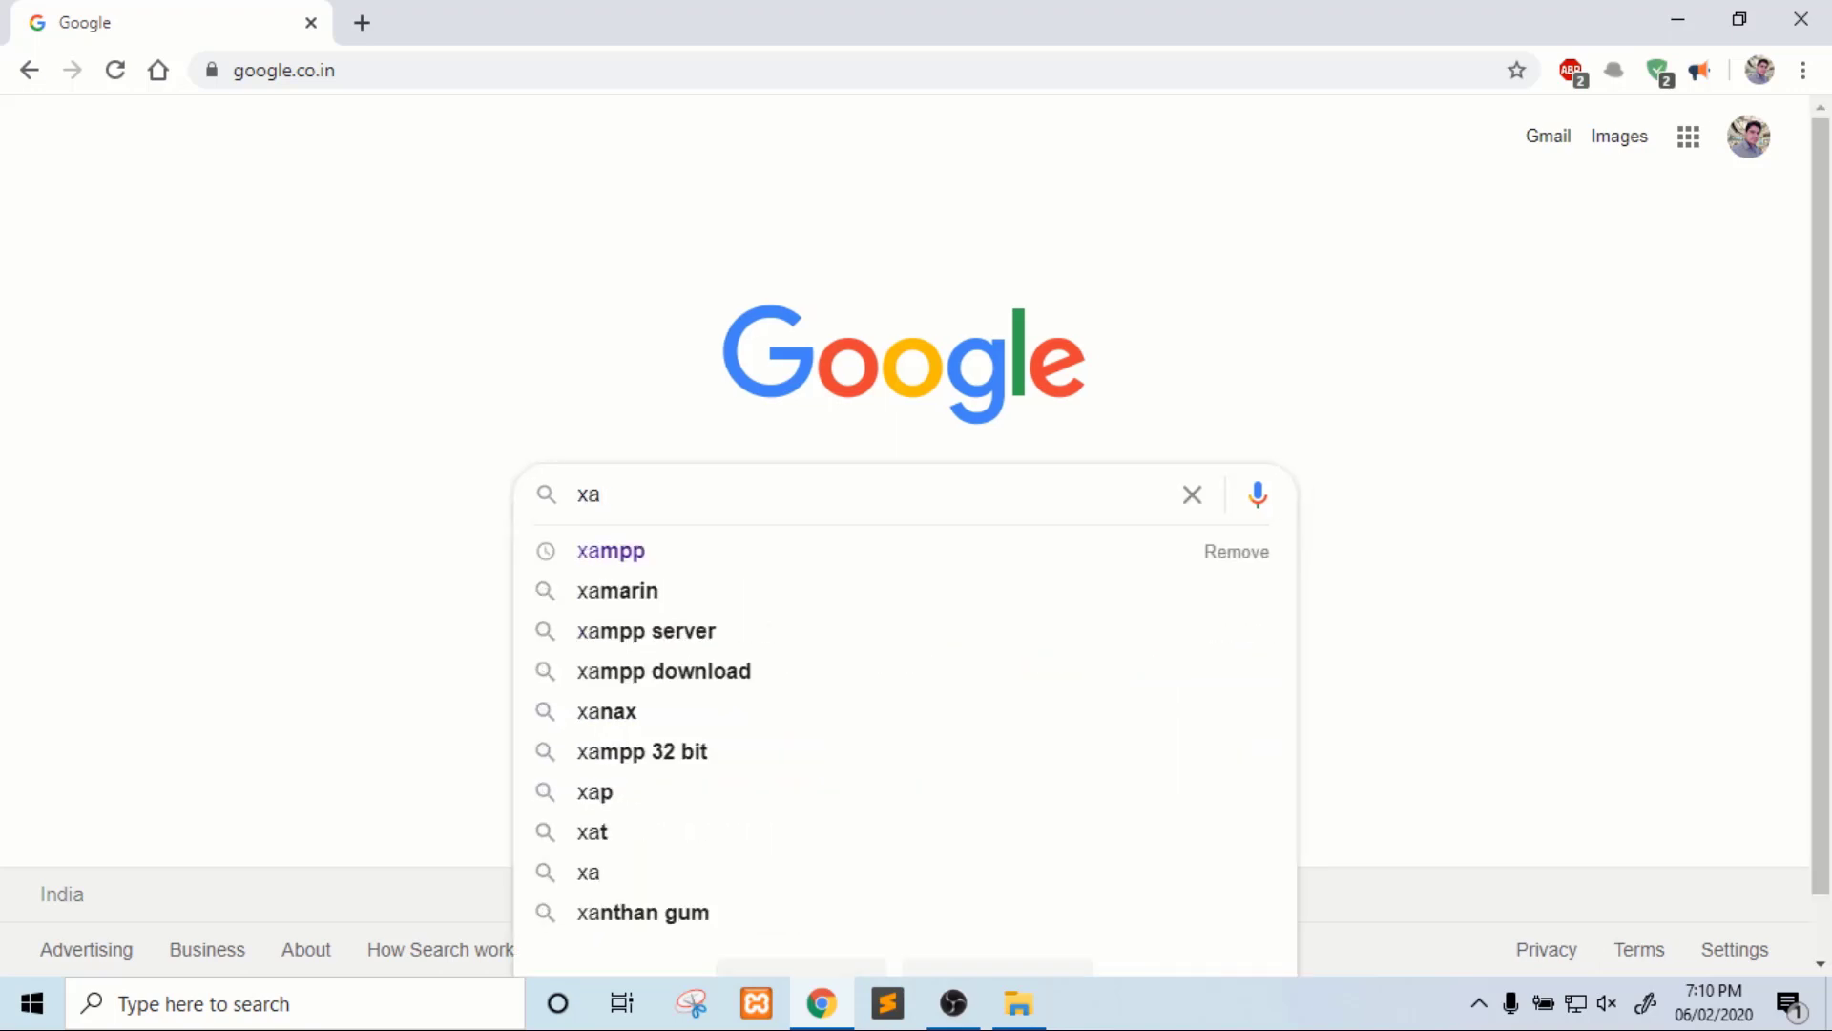
pyautogui.write('mpp')
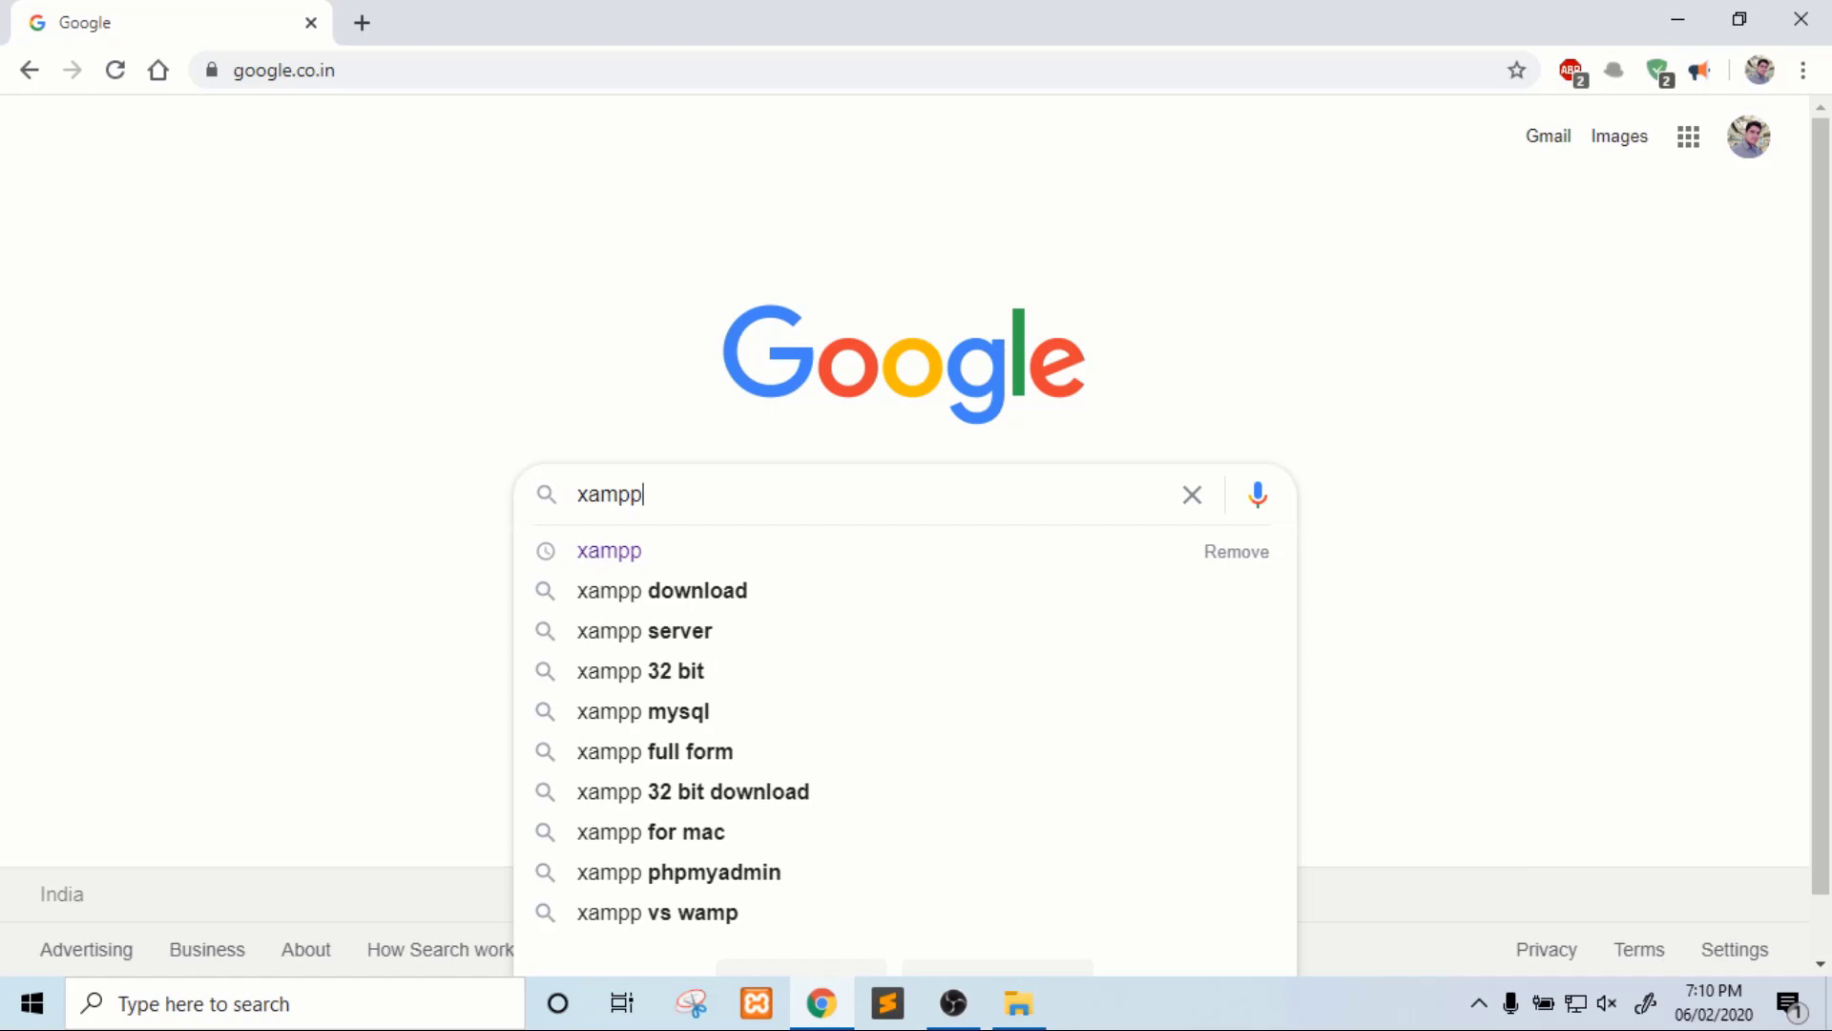
pyautogui.press('Return')
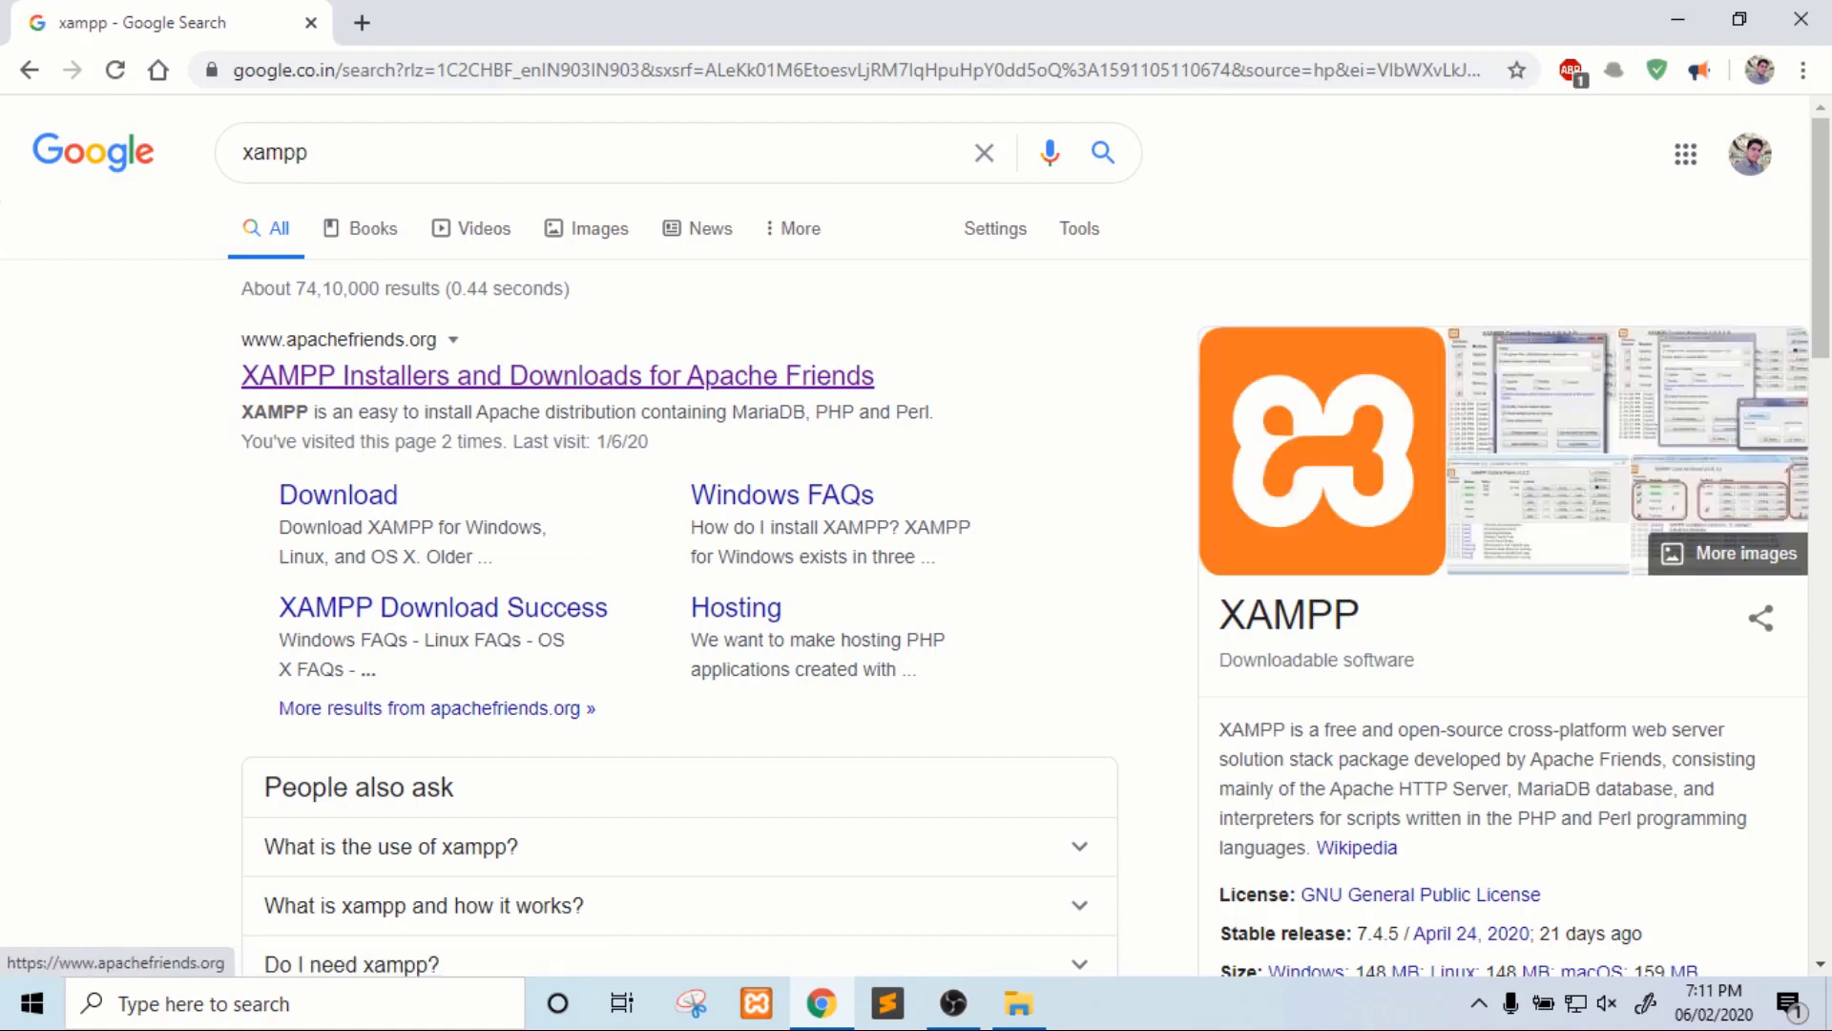
# Open the 'XAMPP Installers and Downloads for Apache Friends' result and scroll to the 7.4.6 download buttons.
pyautogui.click(558, 375)
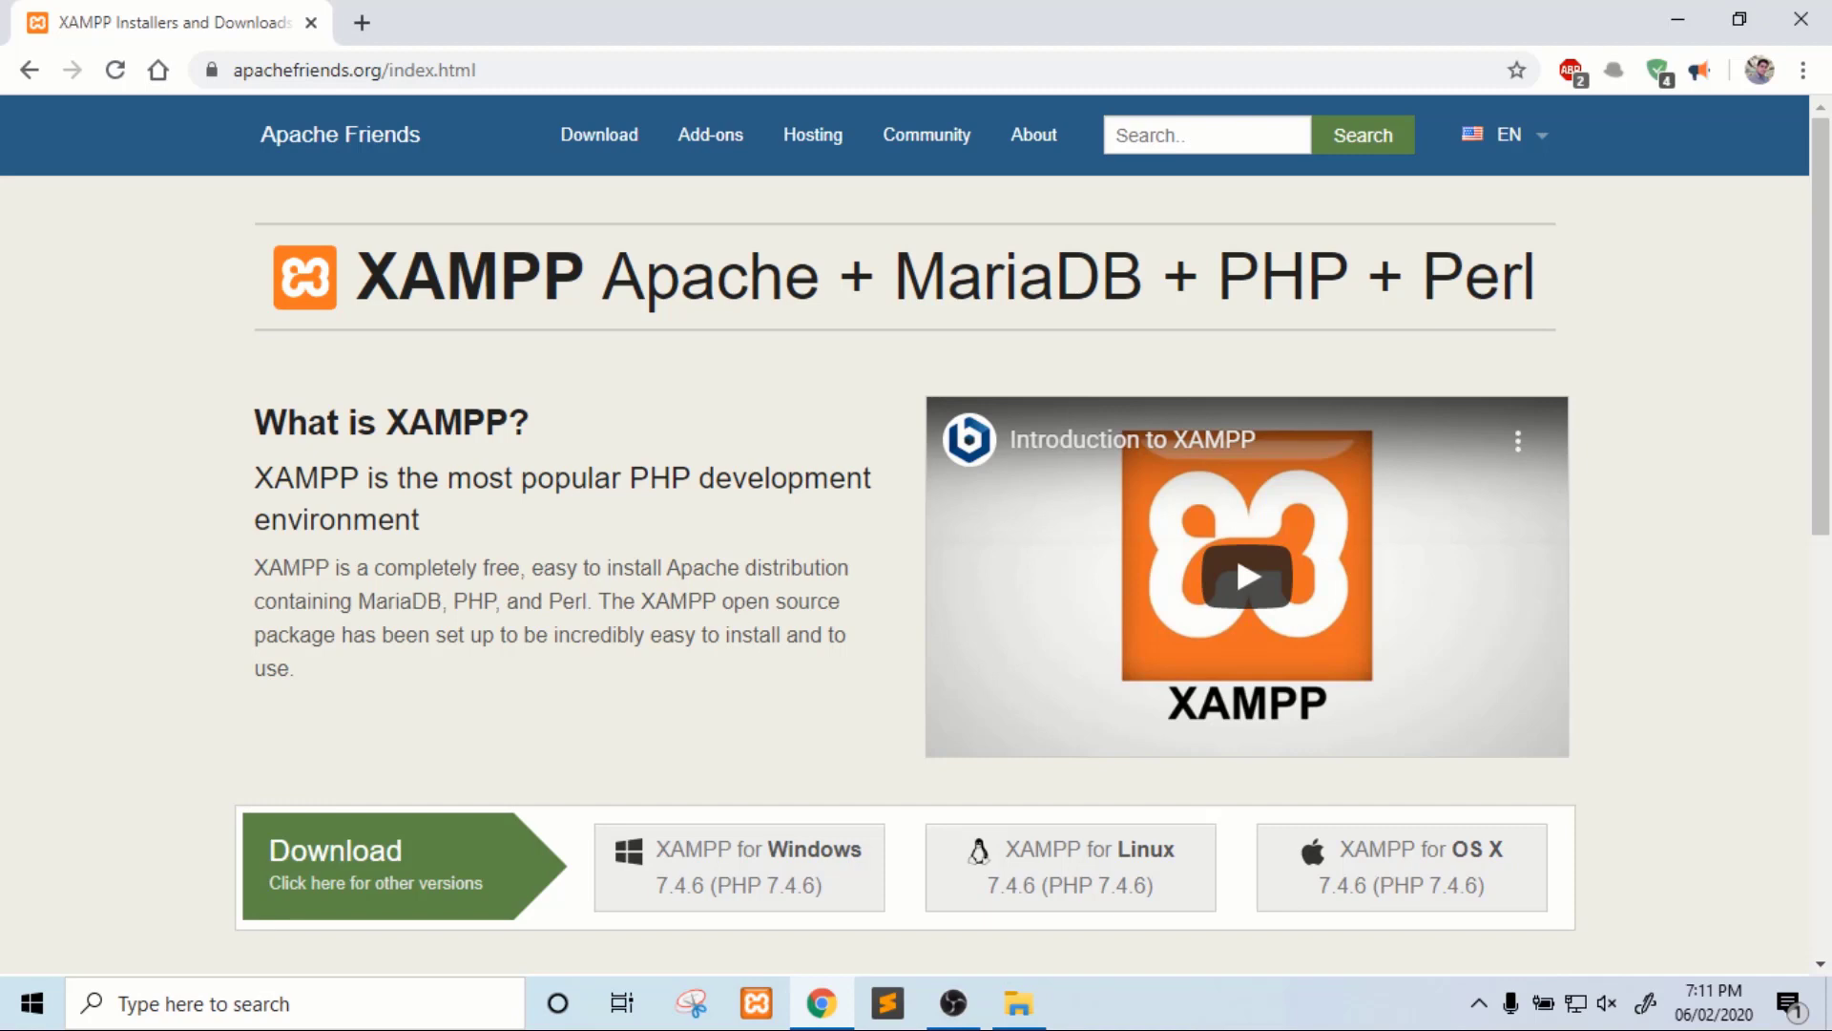
pyautogui.scroll(-2, 916, 573)
pyautogui.scroll(2, 917, 573)
pyautogui.scroll(-2, 916, 573)
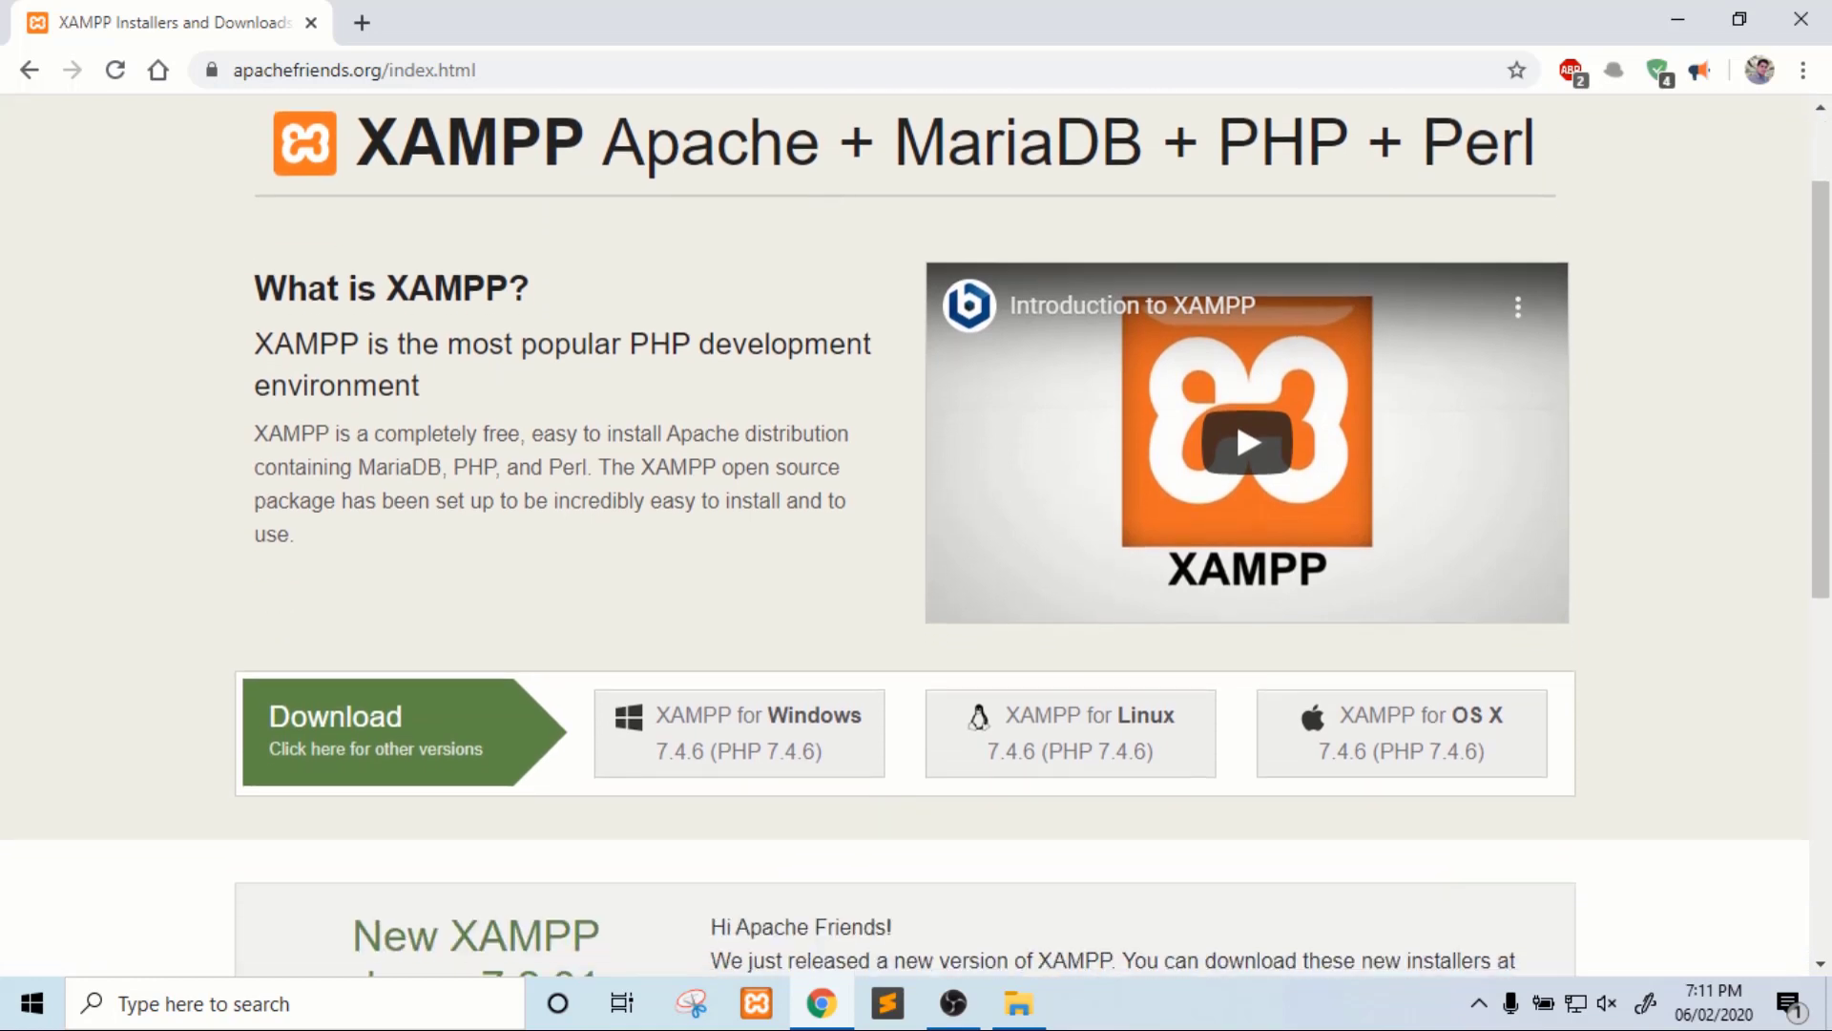
pyautogui.scroll(-4, 725, 477)
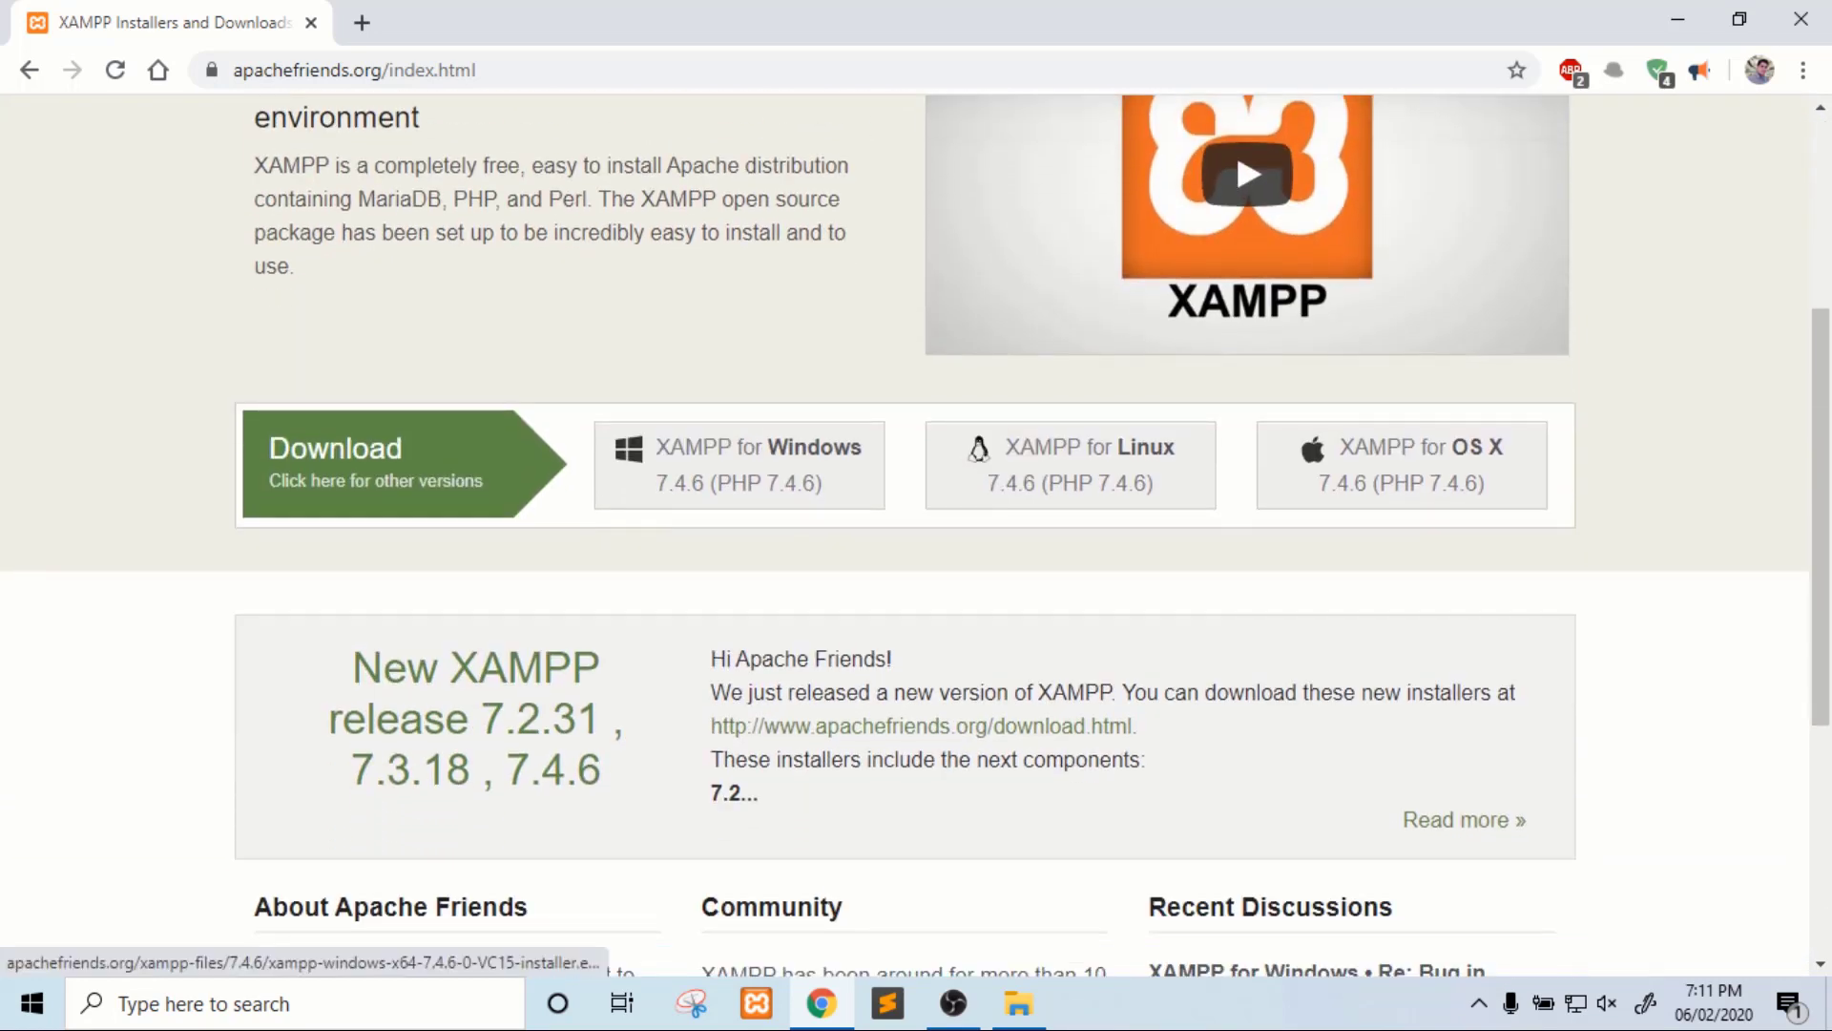
pyautogui.click(682, 447)
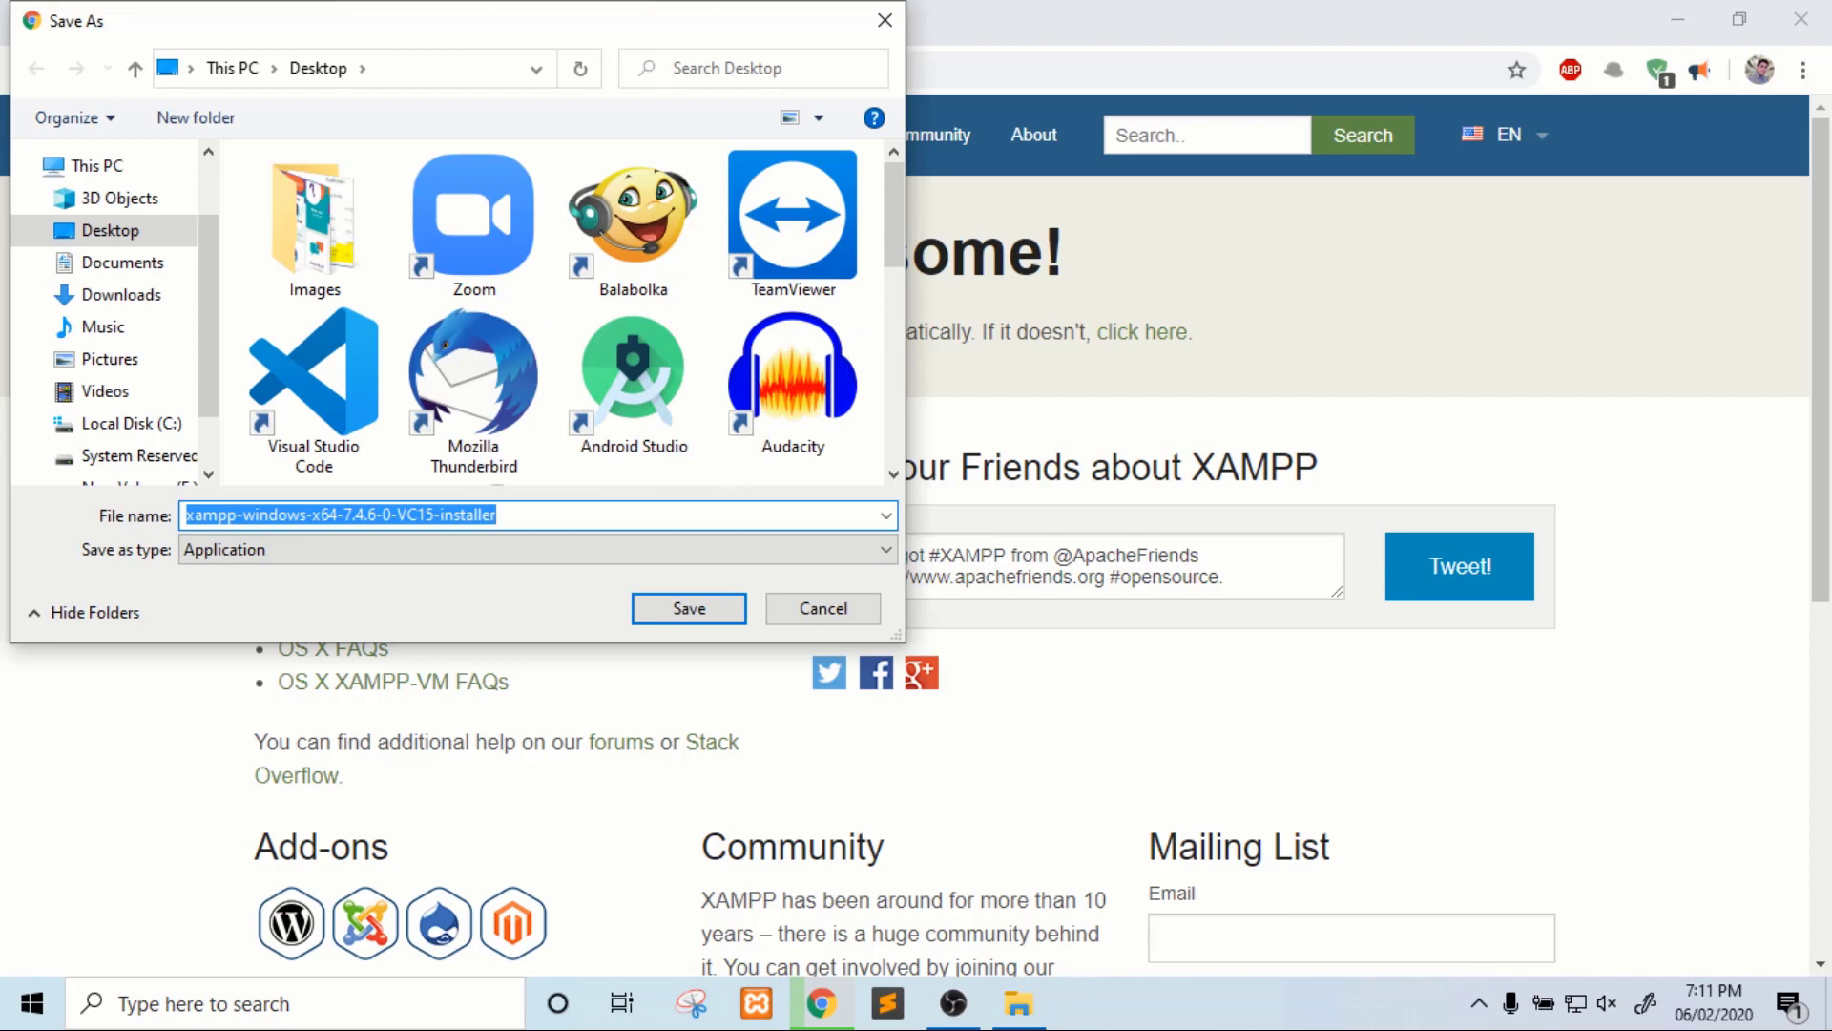
pyautogui.press('Escape')
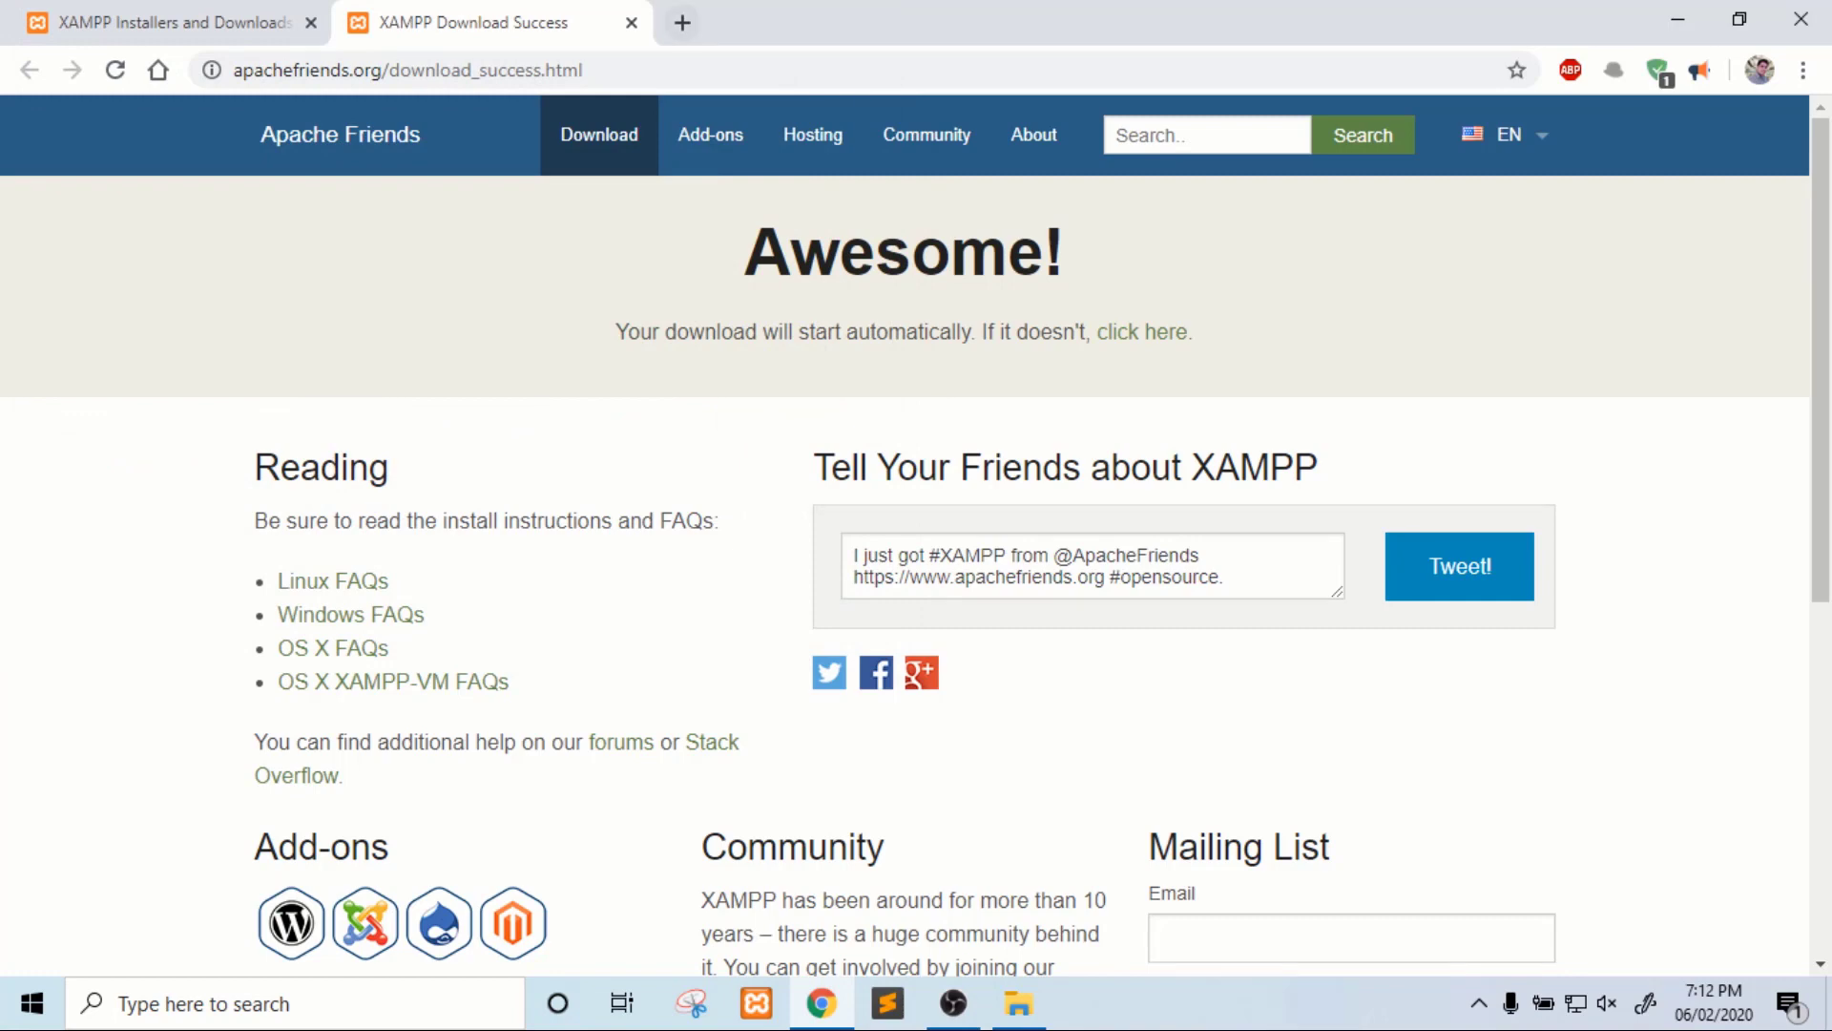
pyautogui.click(631, 22)
pyautogui.scroll(3, 904, 534)
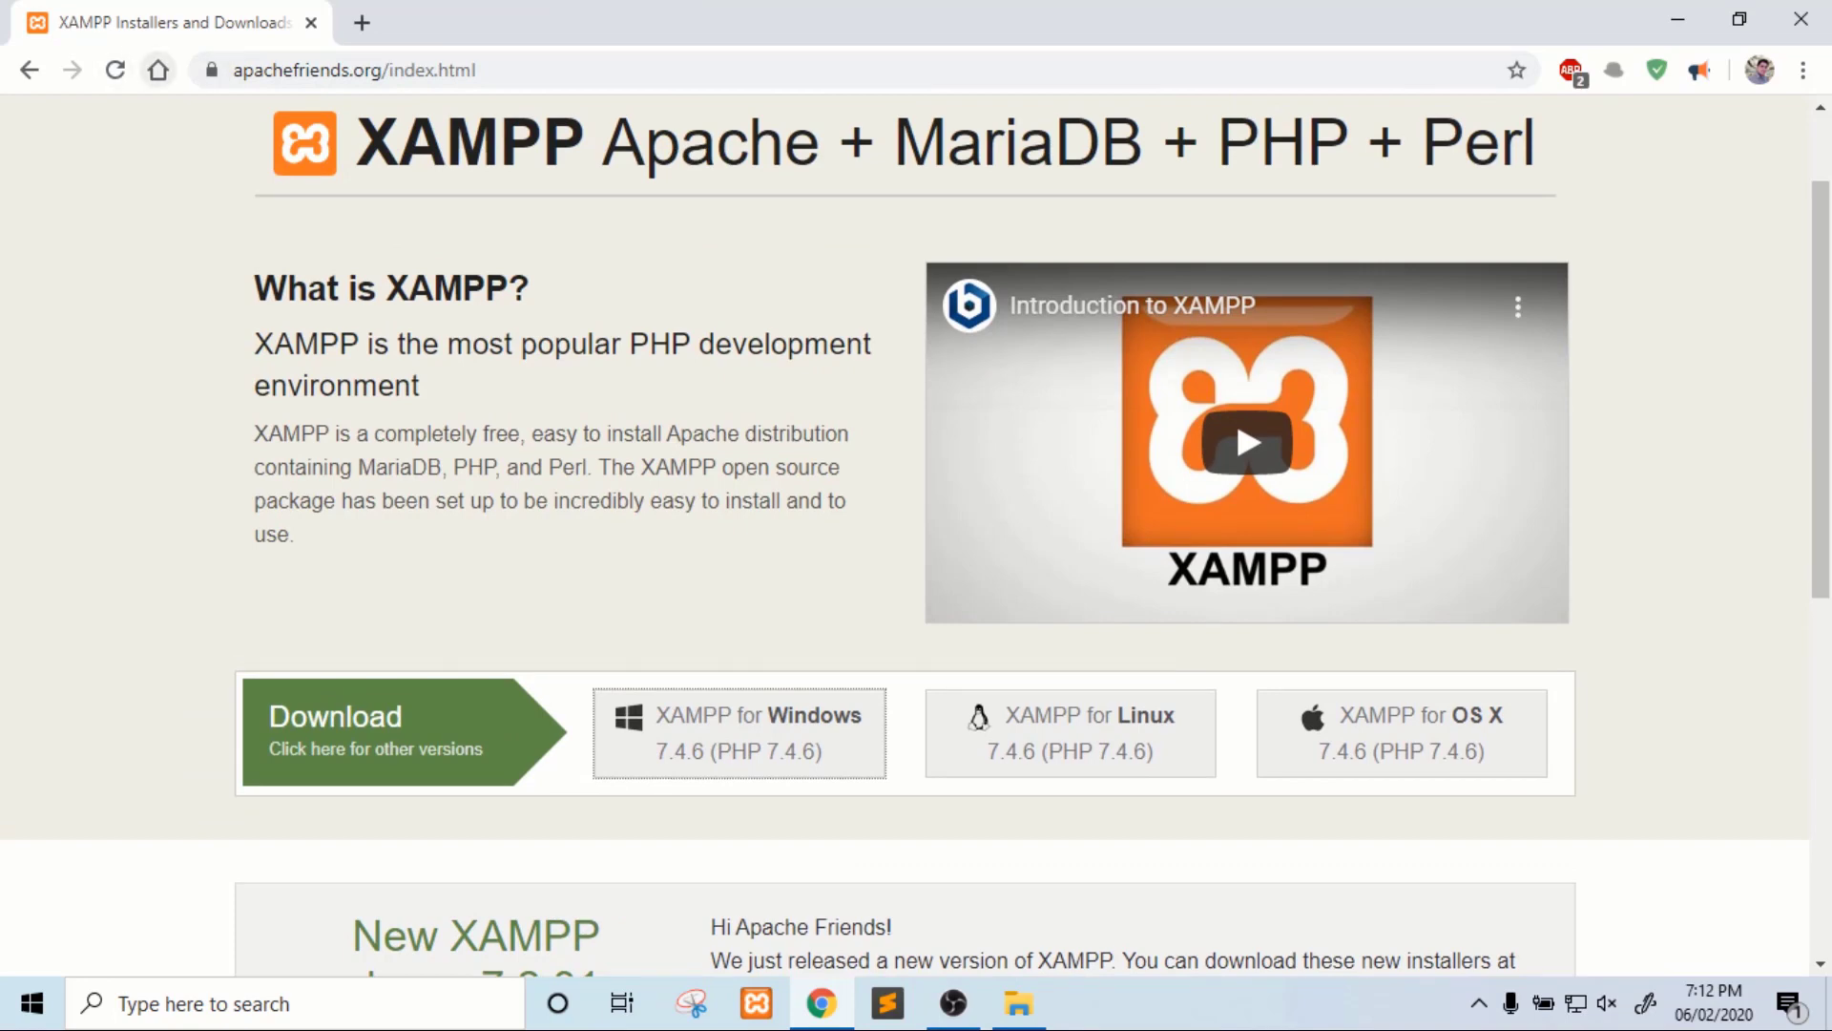
# Go back to the Google home page and search for 'sublimtext'.
pyautogui.click(158, 69)
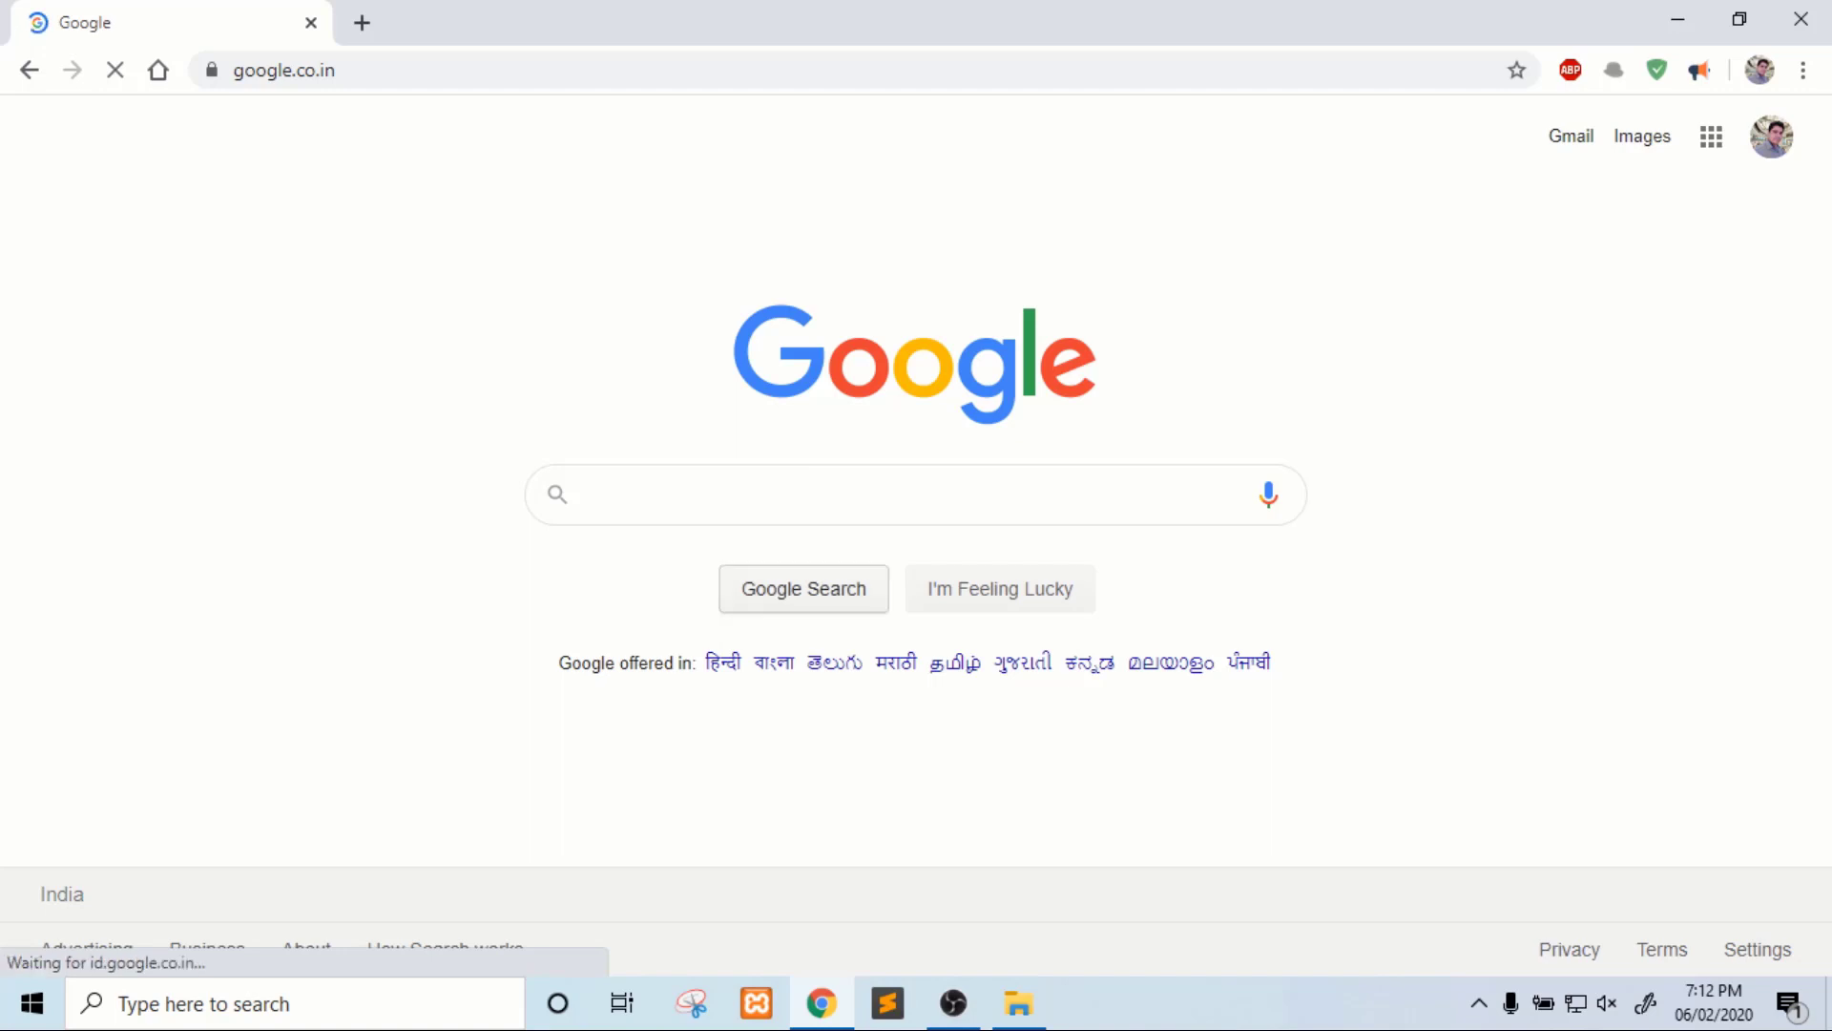
pyautogui.write('subli')
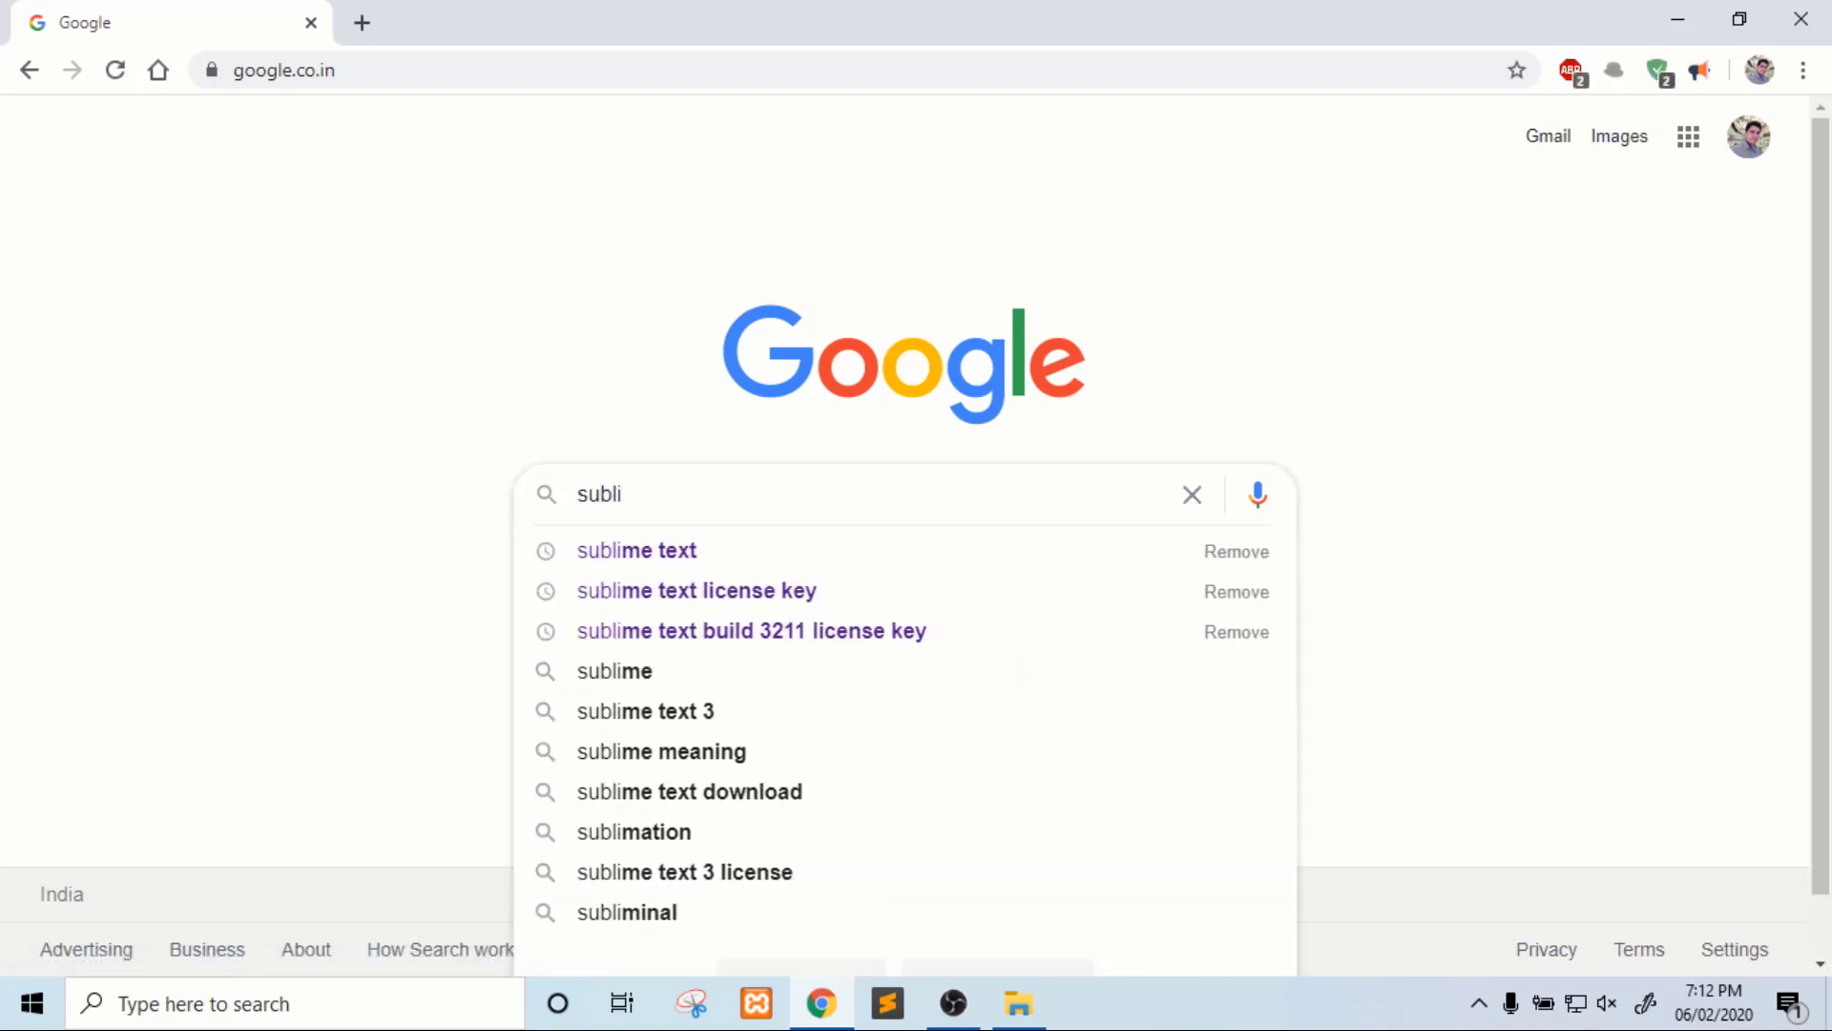
pyautogui.write('m')
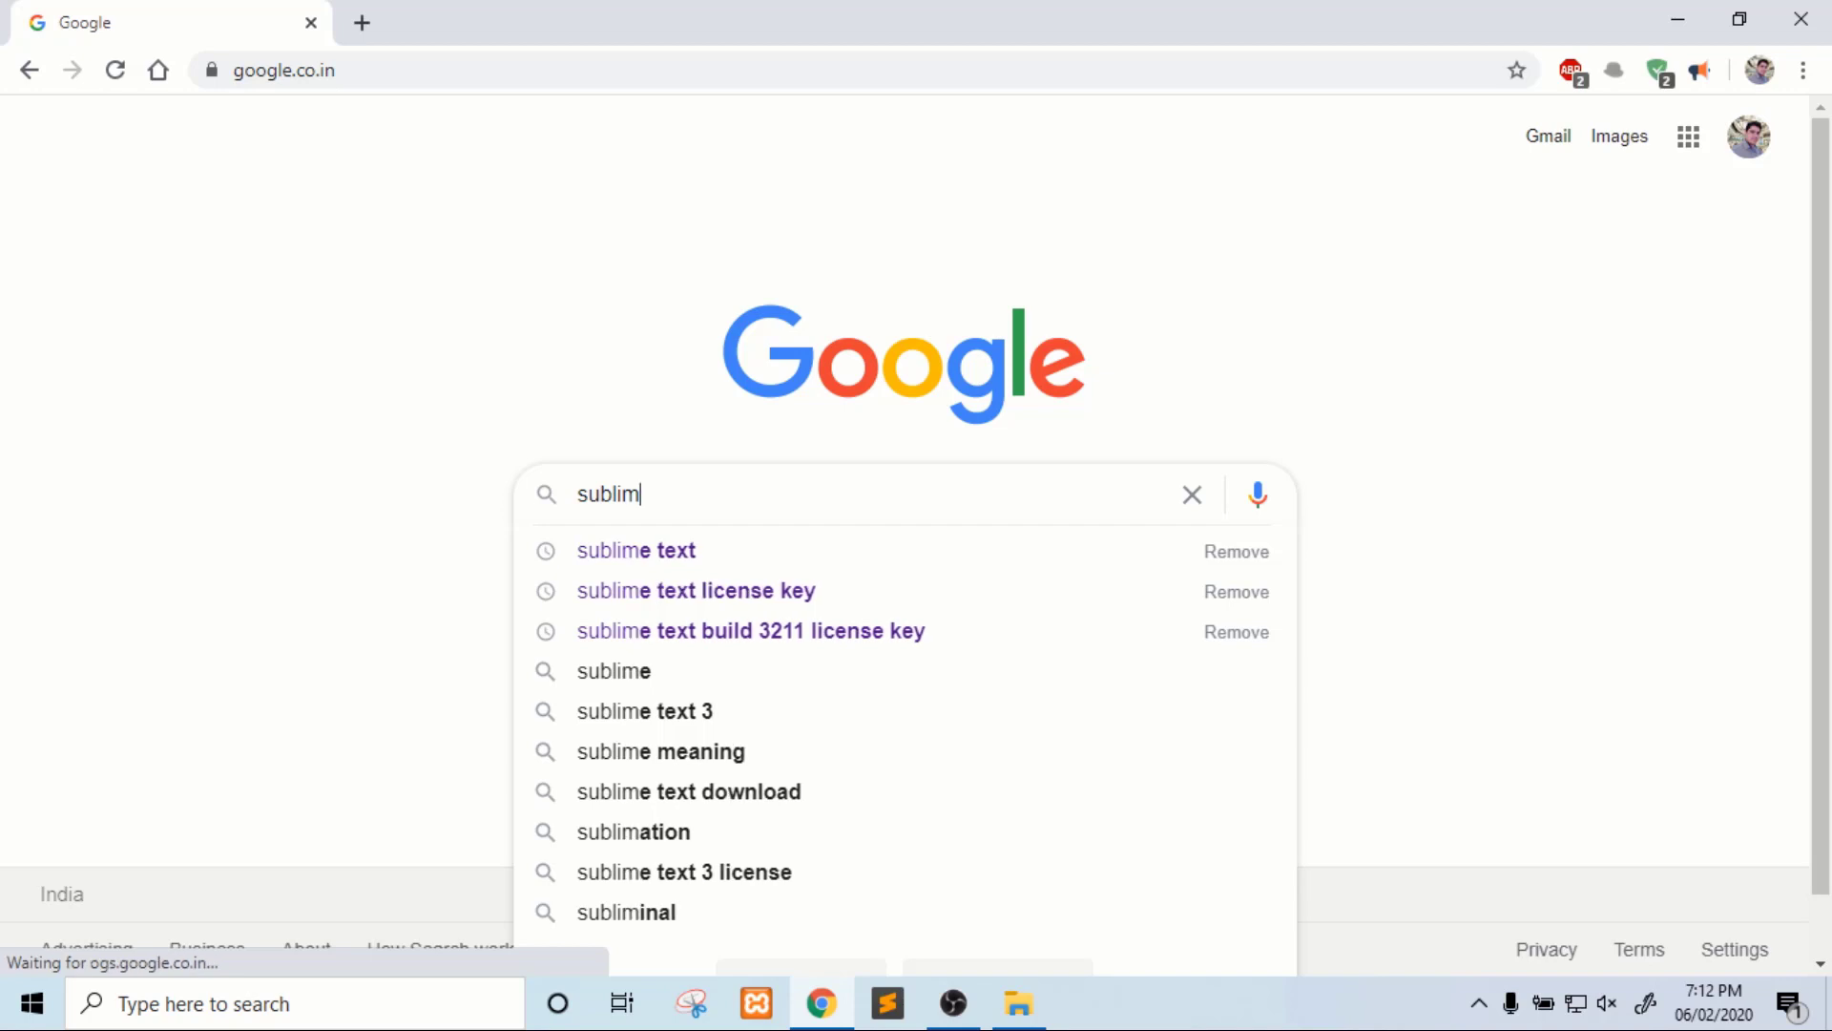
pyautogui.write('tex')
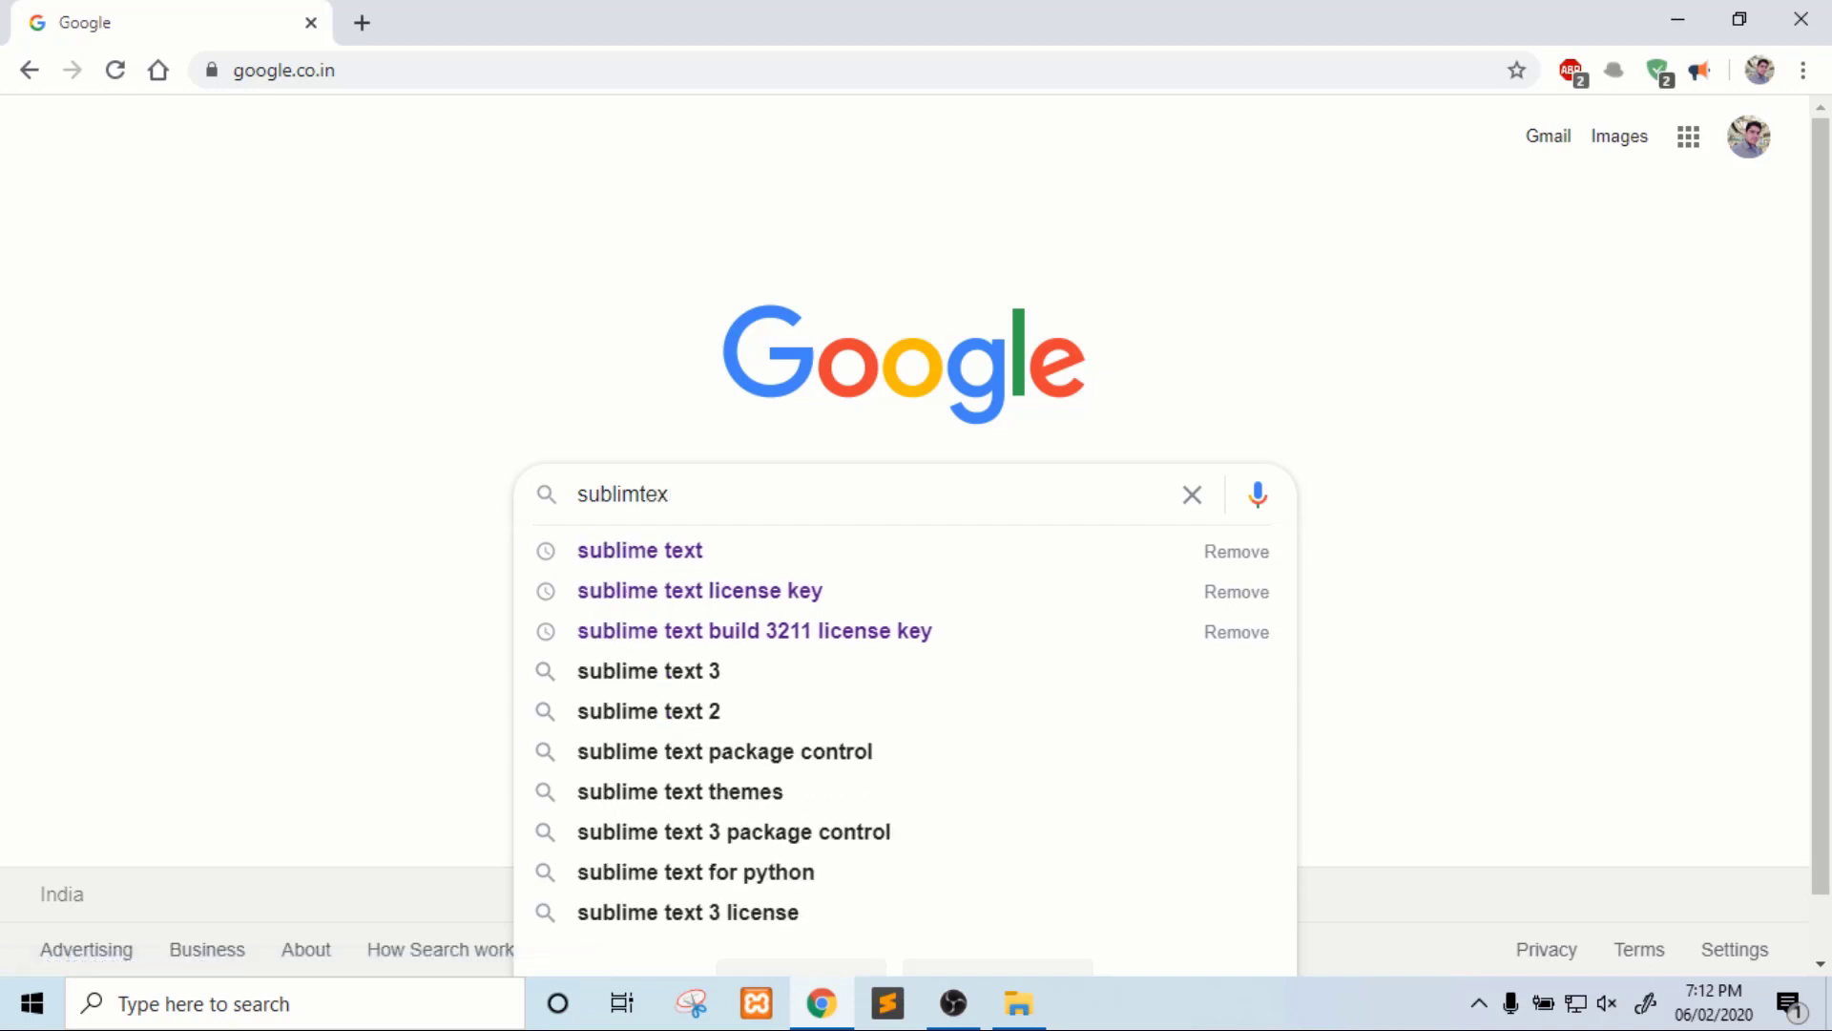
pyautogui.write('t')
pyautogui.press('Return')
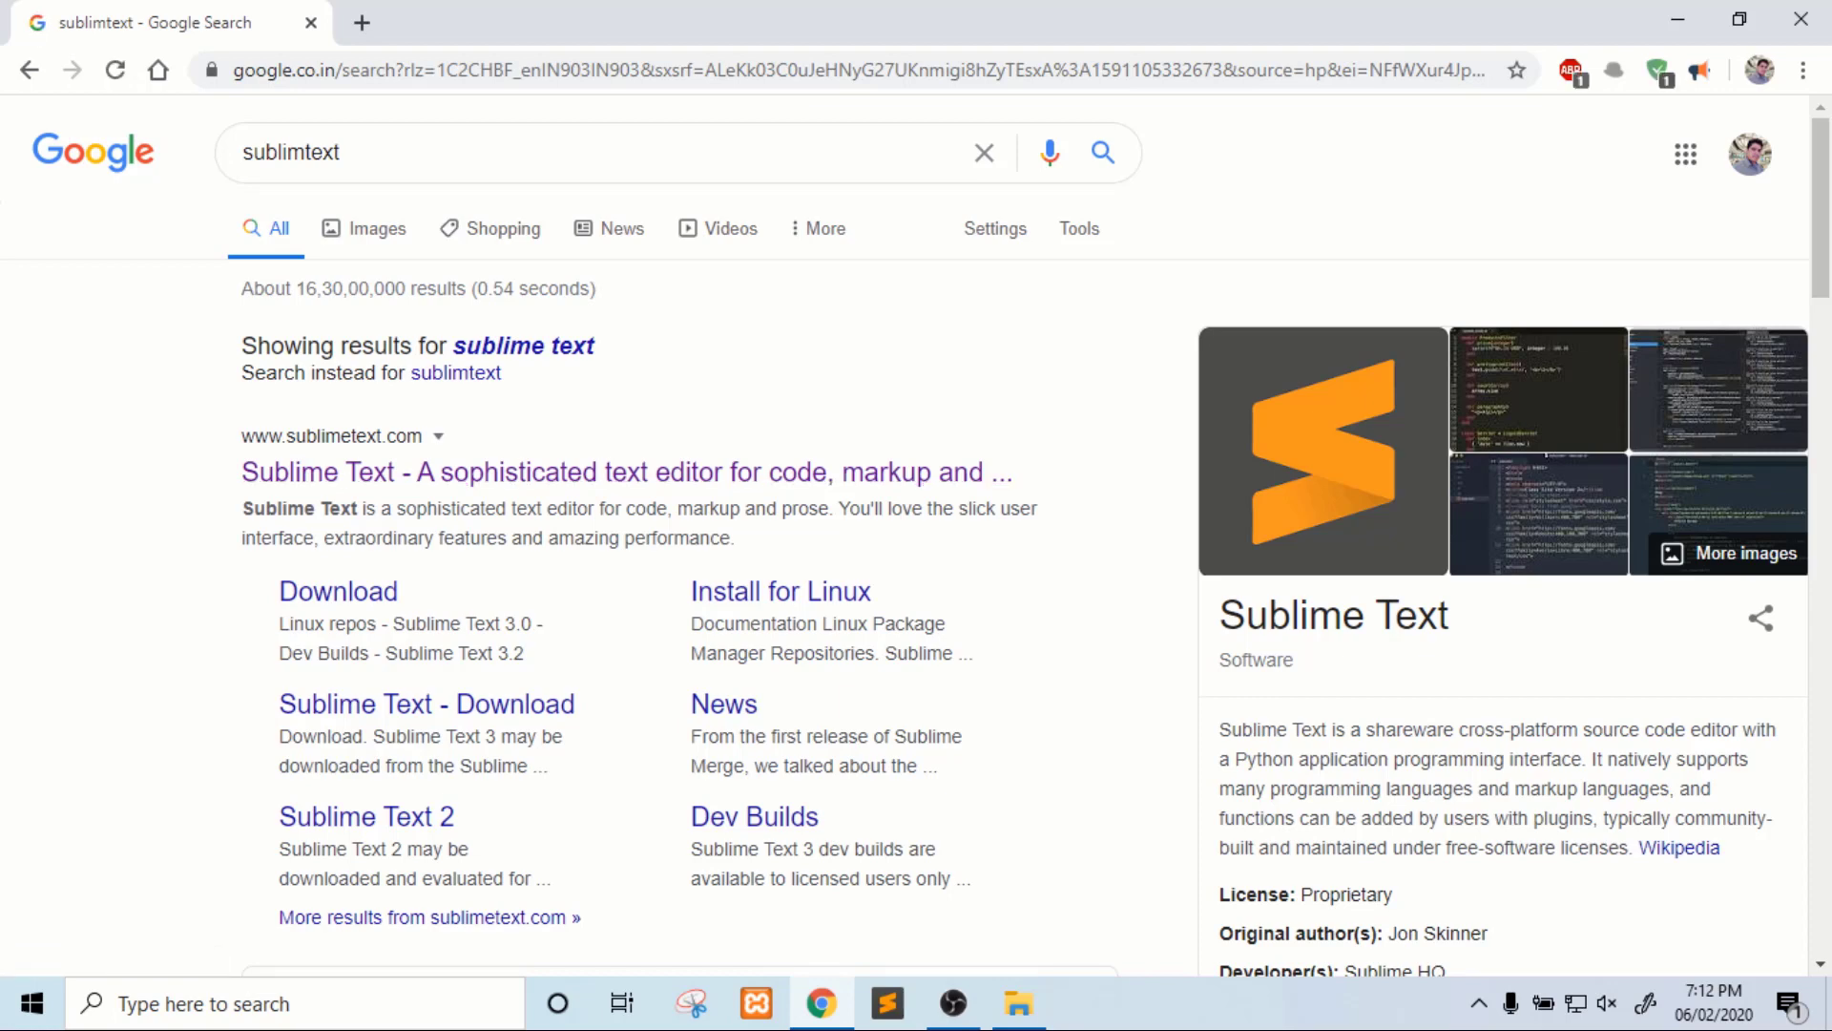
# Open sublimetext.com, start the Windows download, and dismiss the Save As dialog.
pyautogui.click(620, 471)
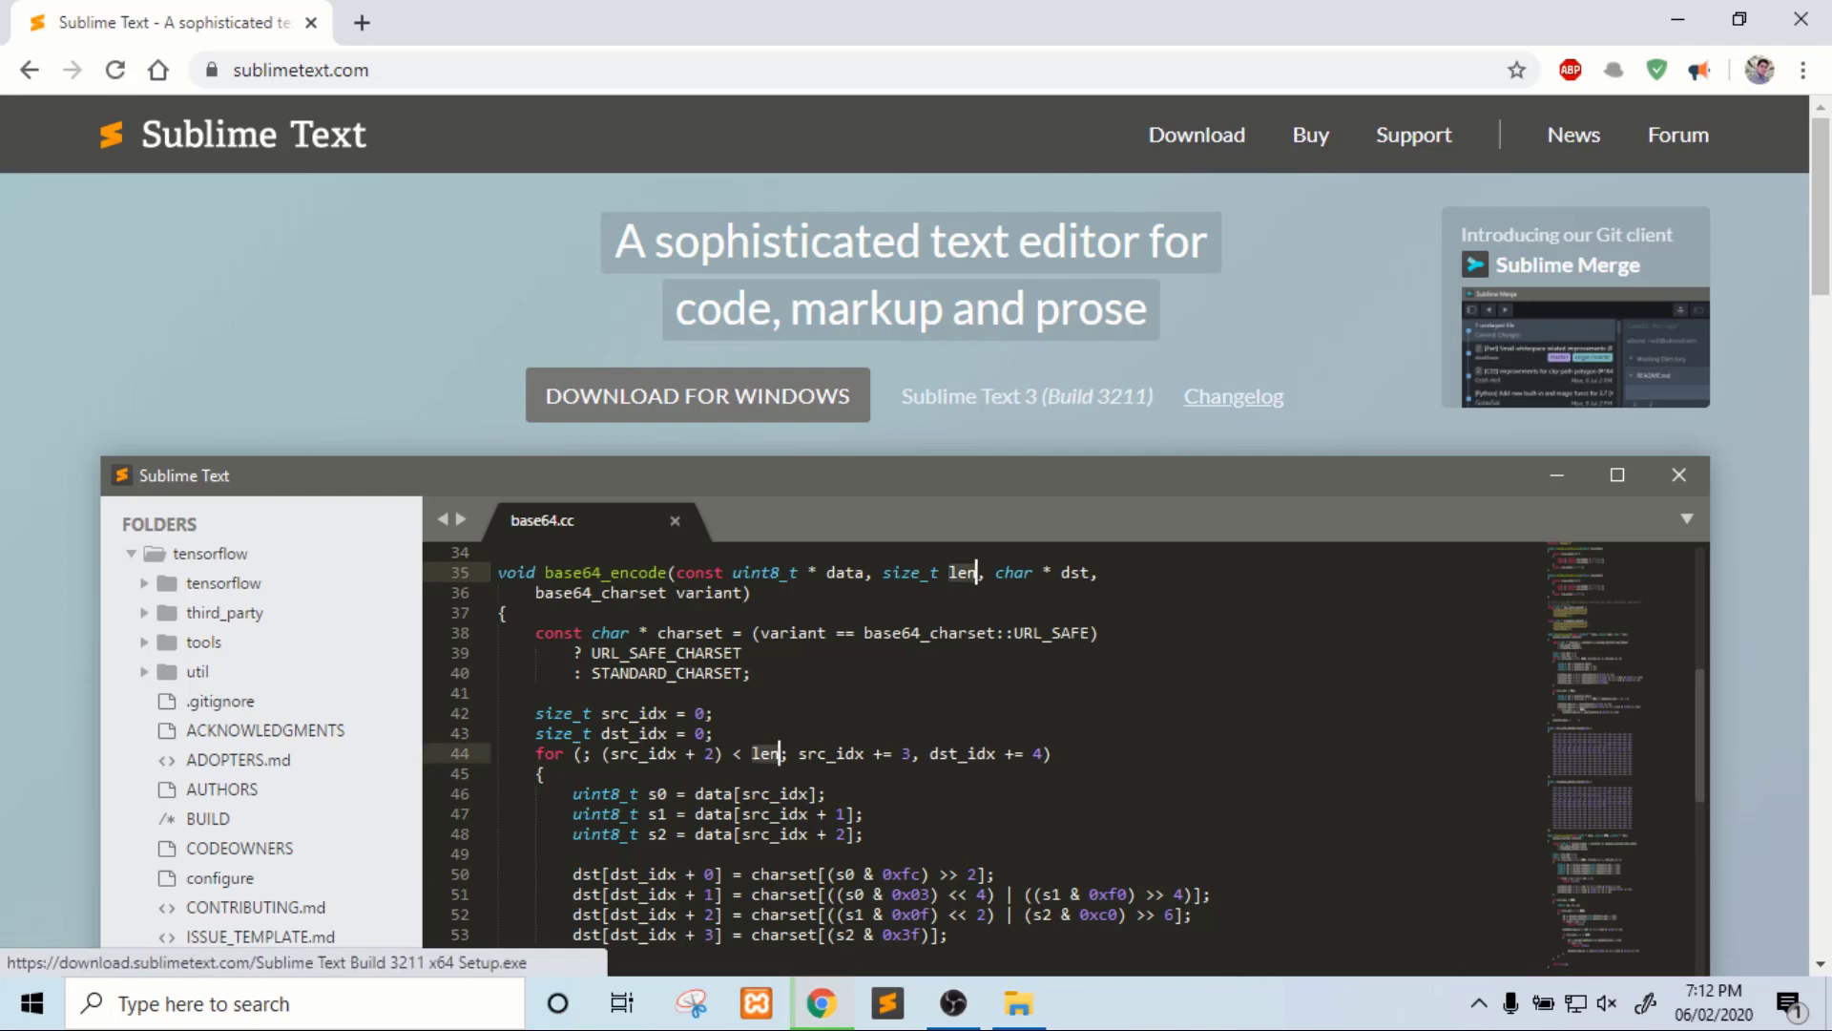
pyautogui.click(698, 395)
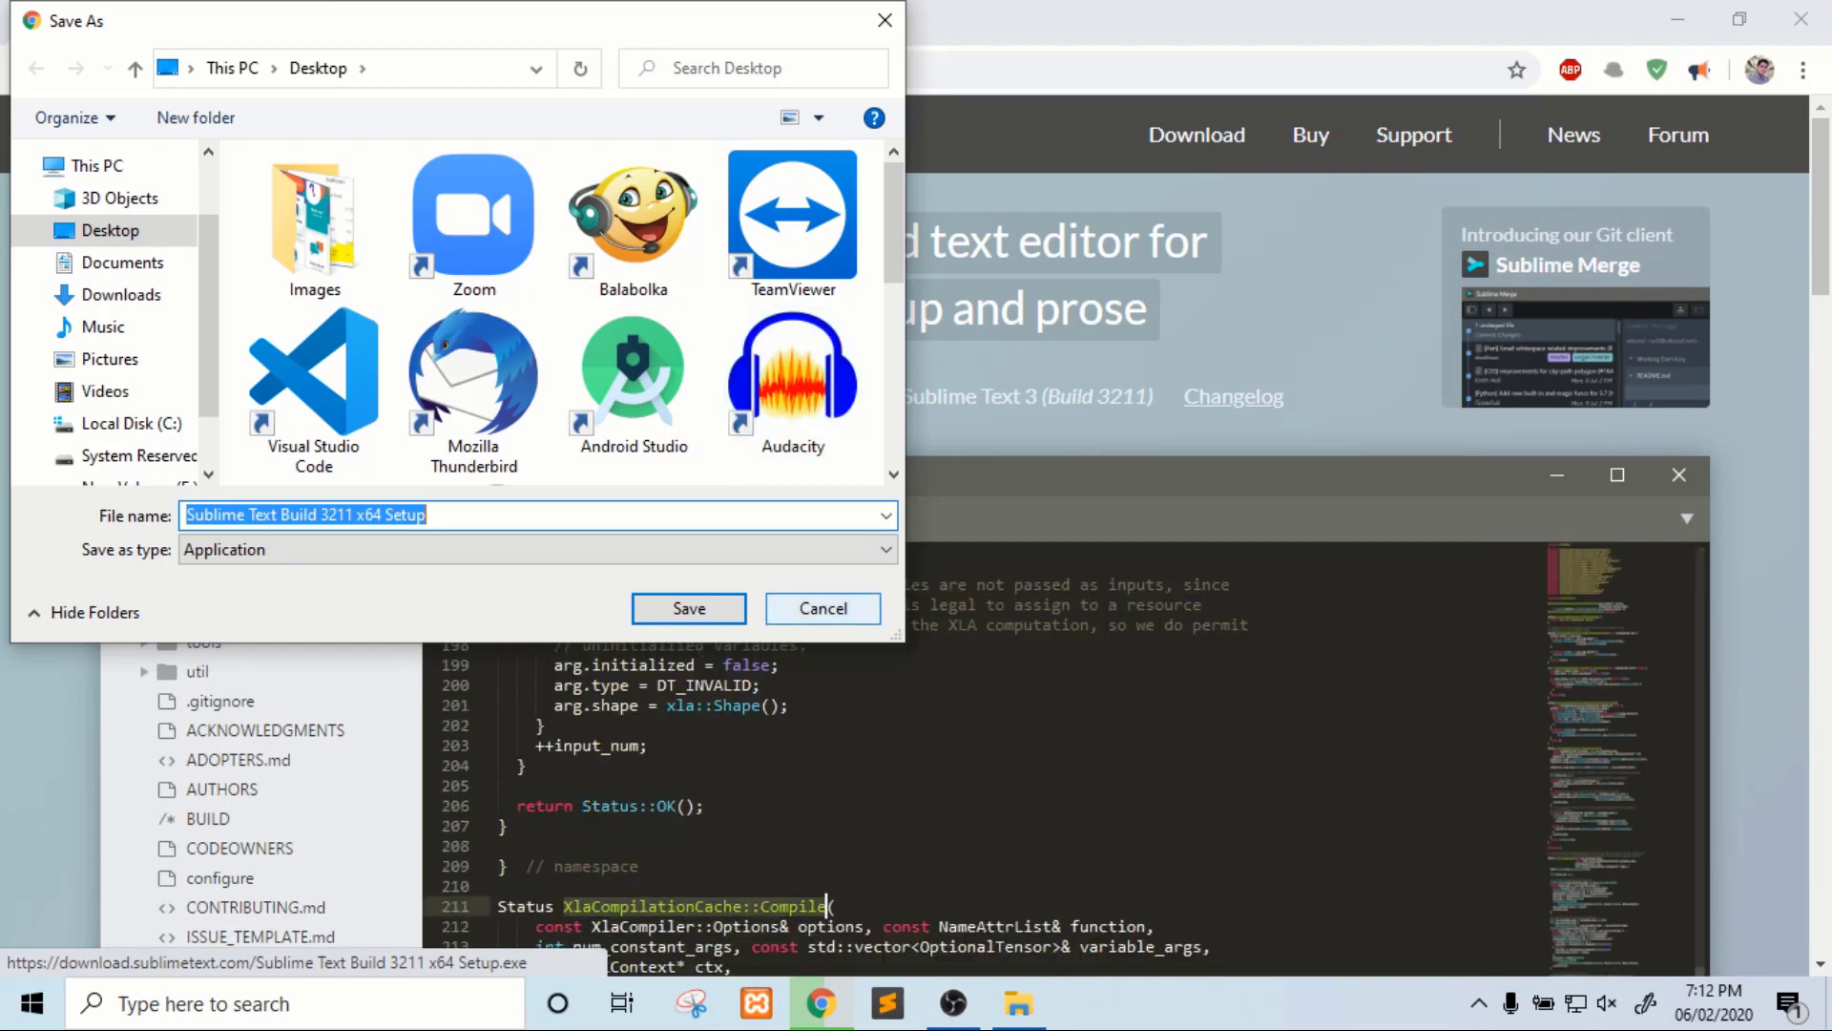
pyautogui.click(773, 609)
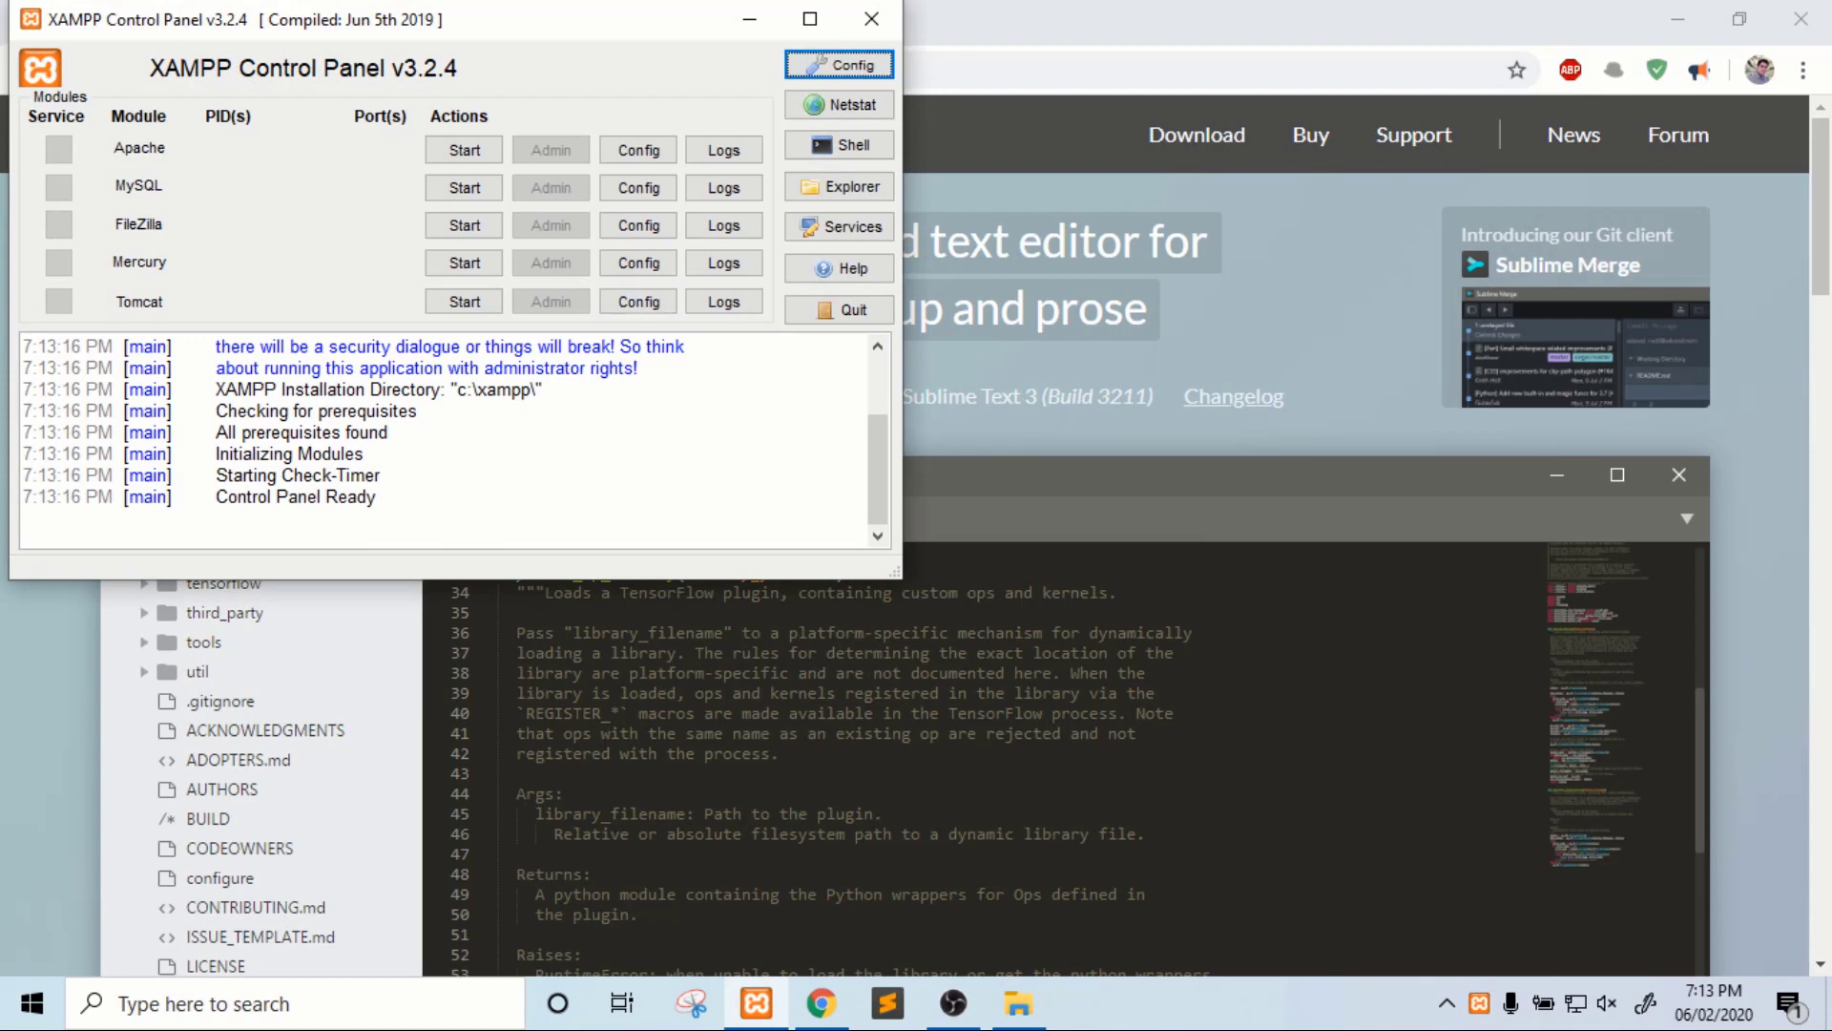
# Start Apache and MySQL in XAMPP Control Panel, then bring Sublime Text forward.
pyautogui.click(464, 150)
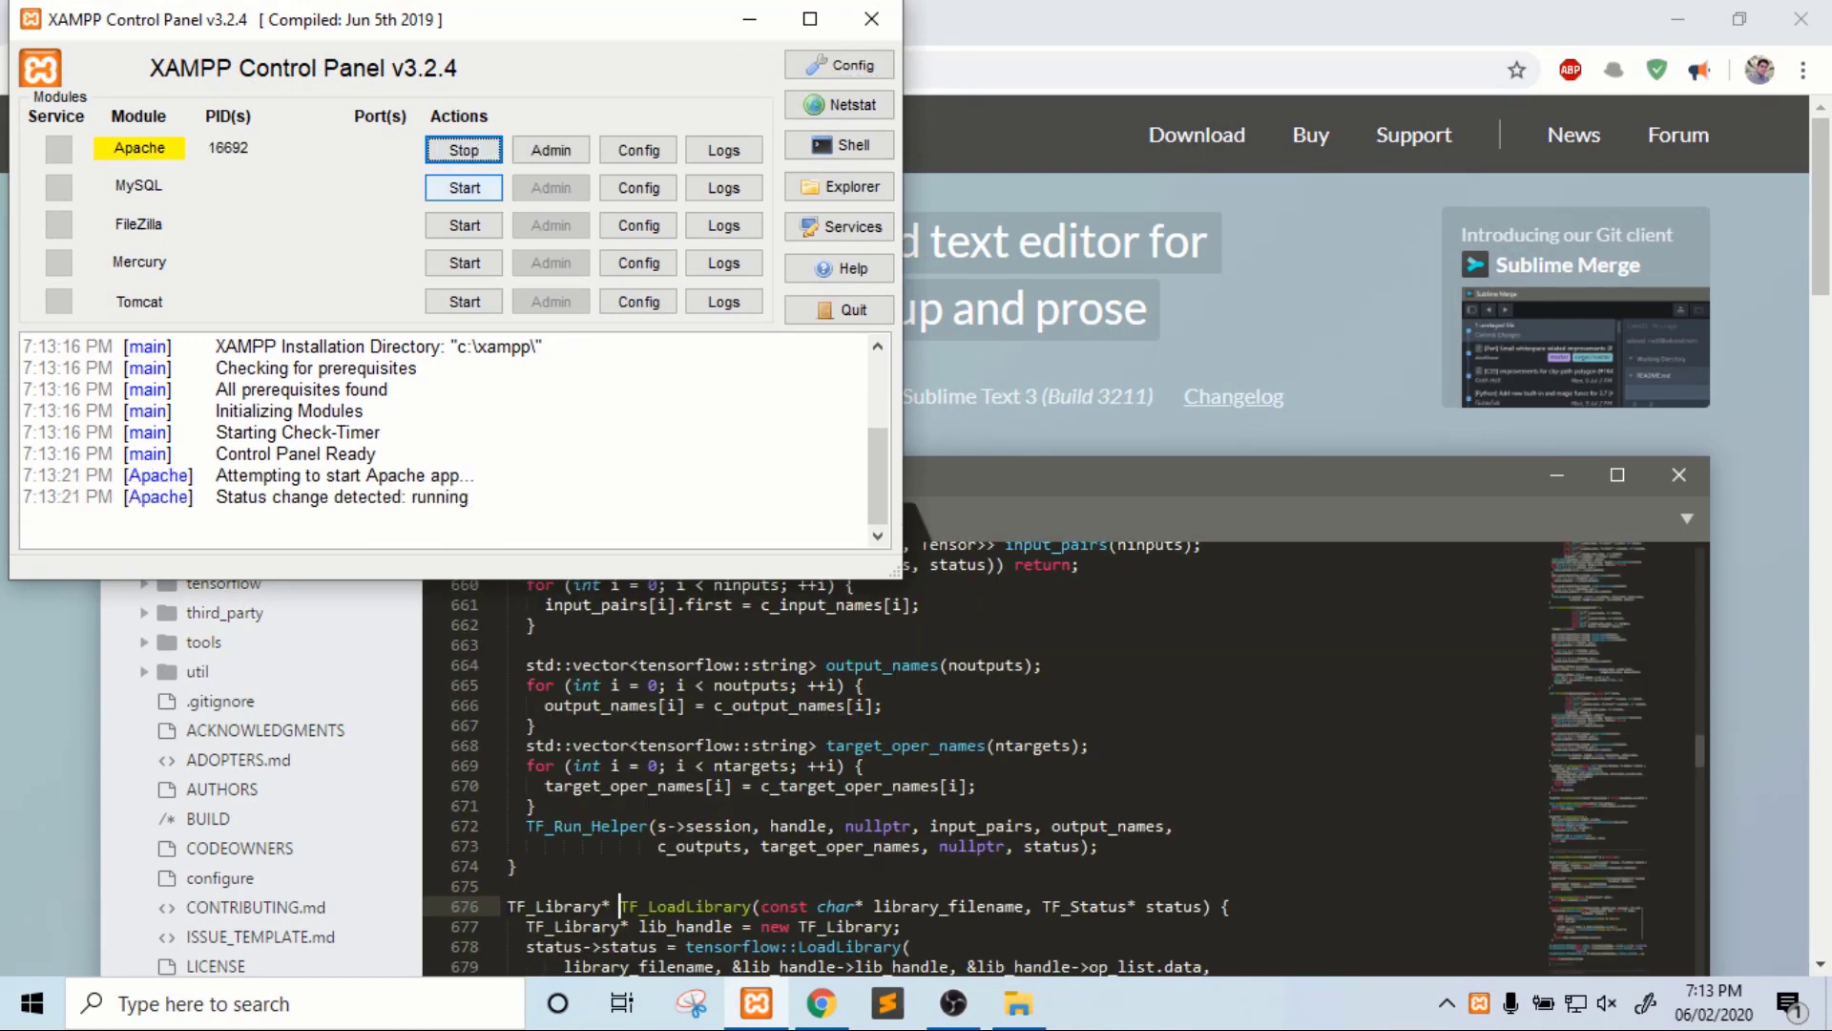
pyautogui.click(464, 187)
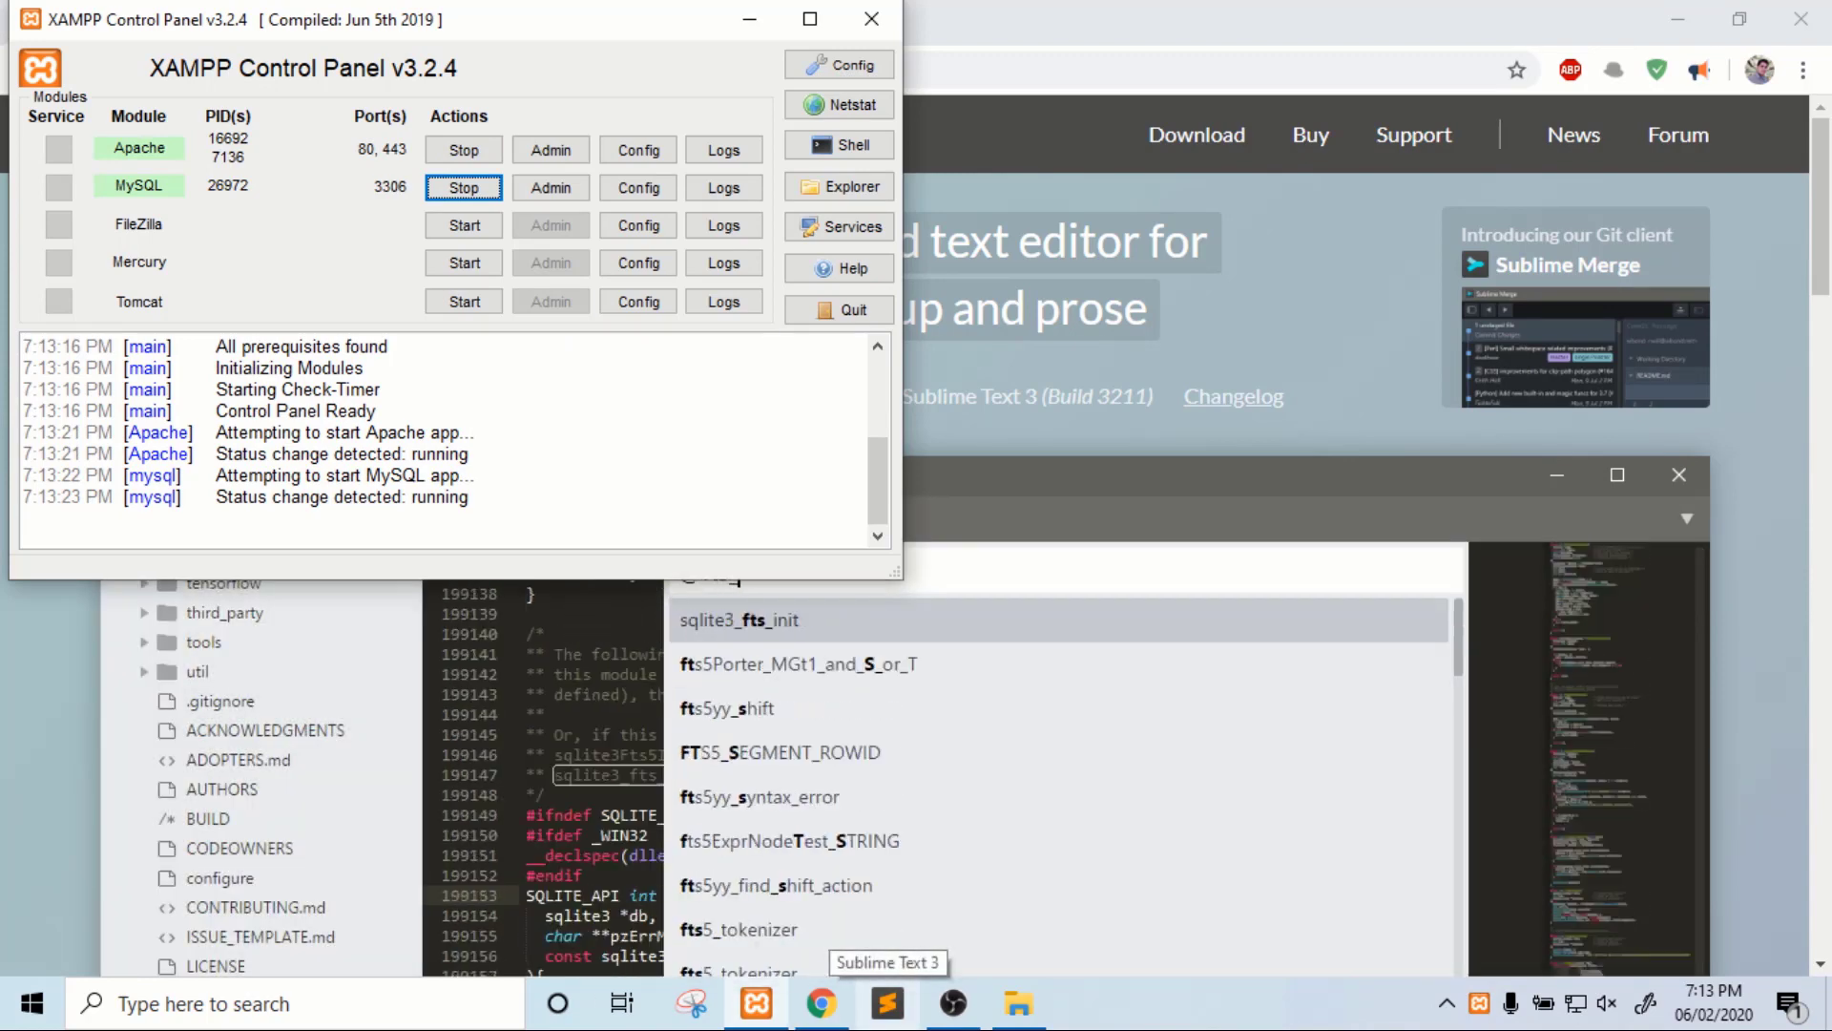
pyautogui.click(887, 1002)
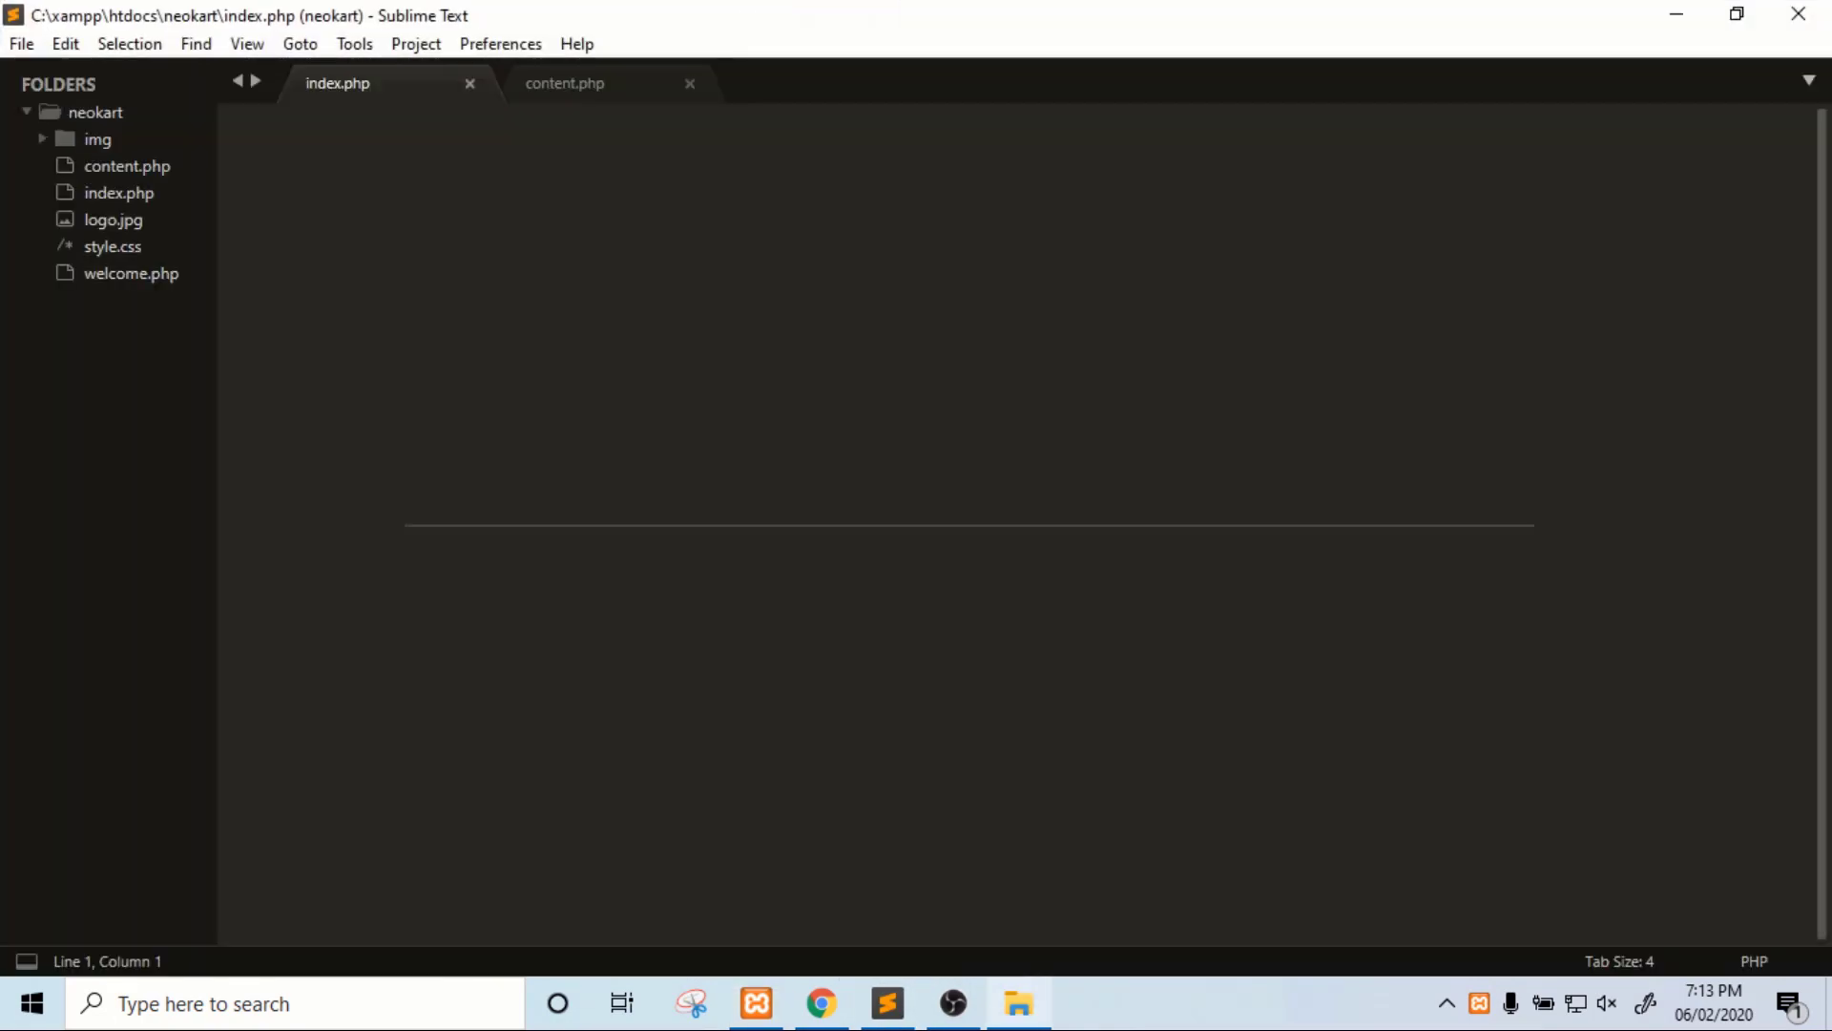
# Switch to File Explorer showing the C:\xampp\htdocs folder.
pyautogui.click(1018, 1002)
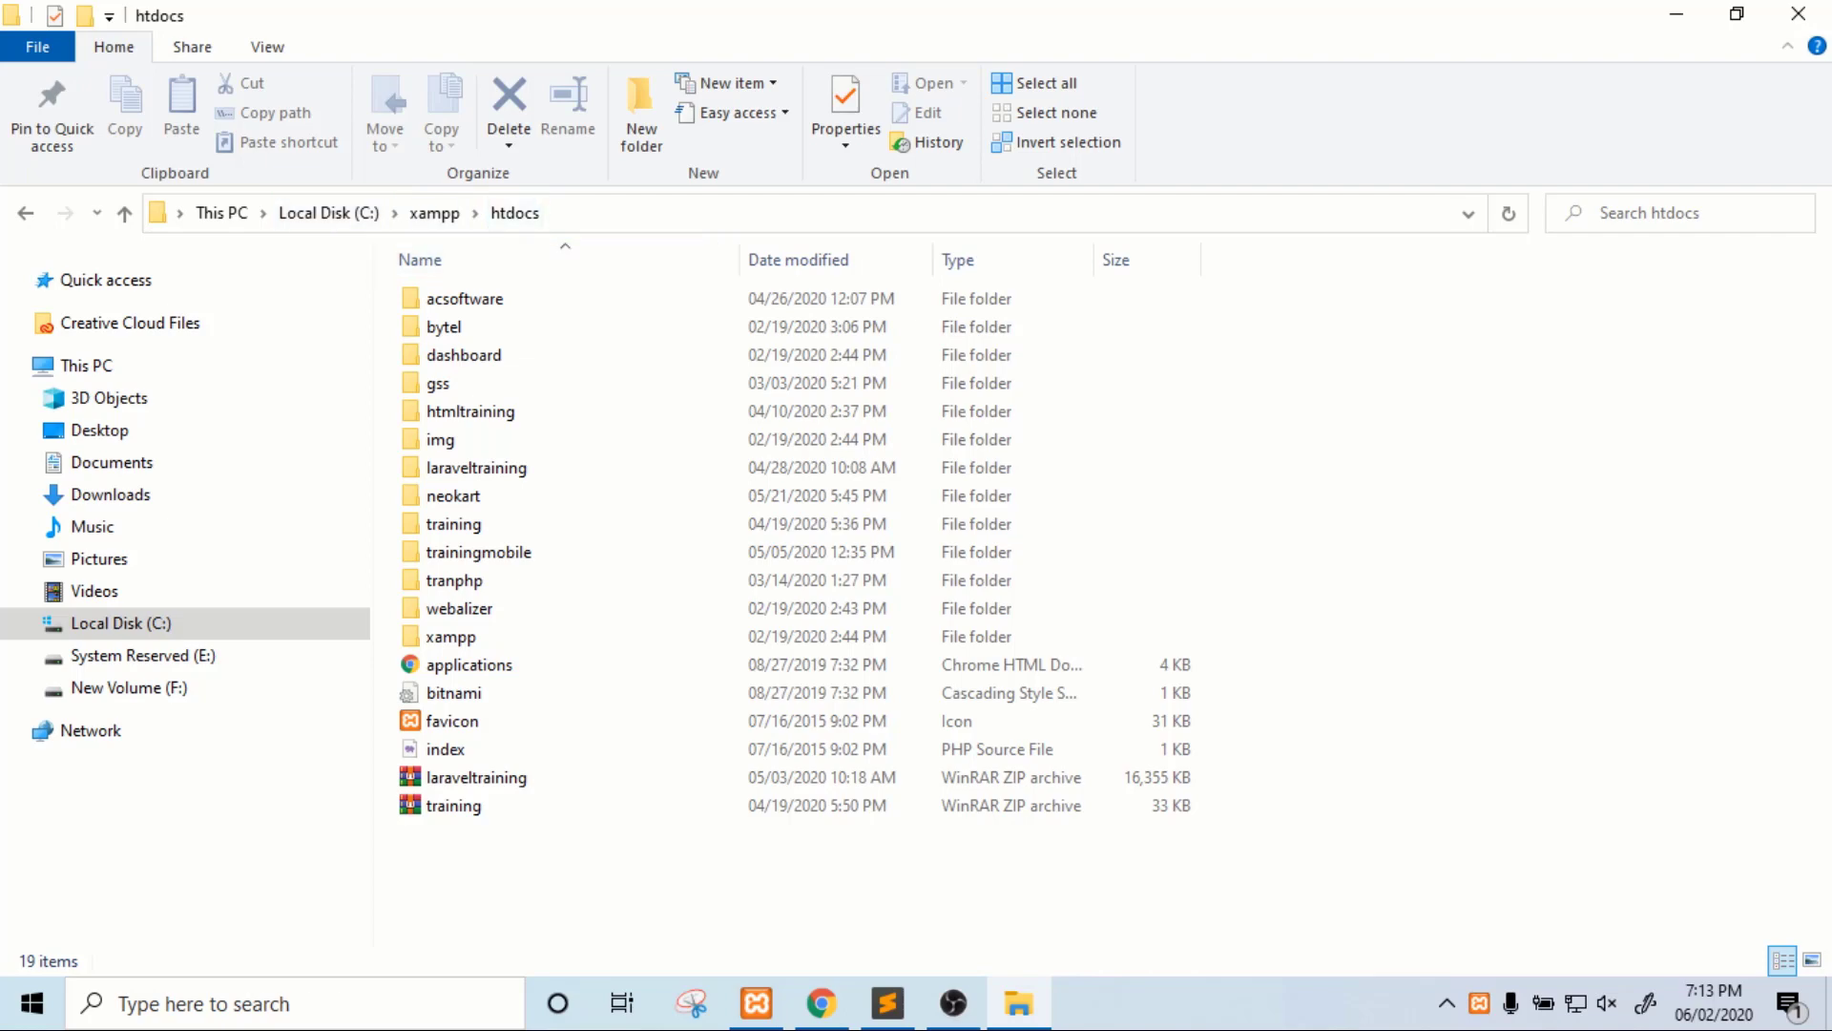
# Create a new folder named 'test' in htdocs, then return to Sublime Text.
pyautogui.hotkey('ctrl', 'shift', 'n')
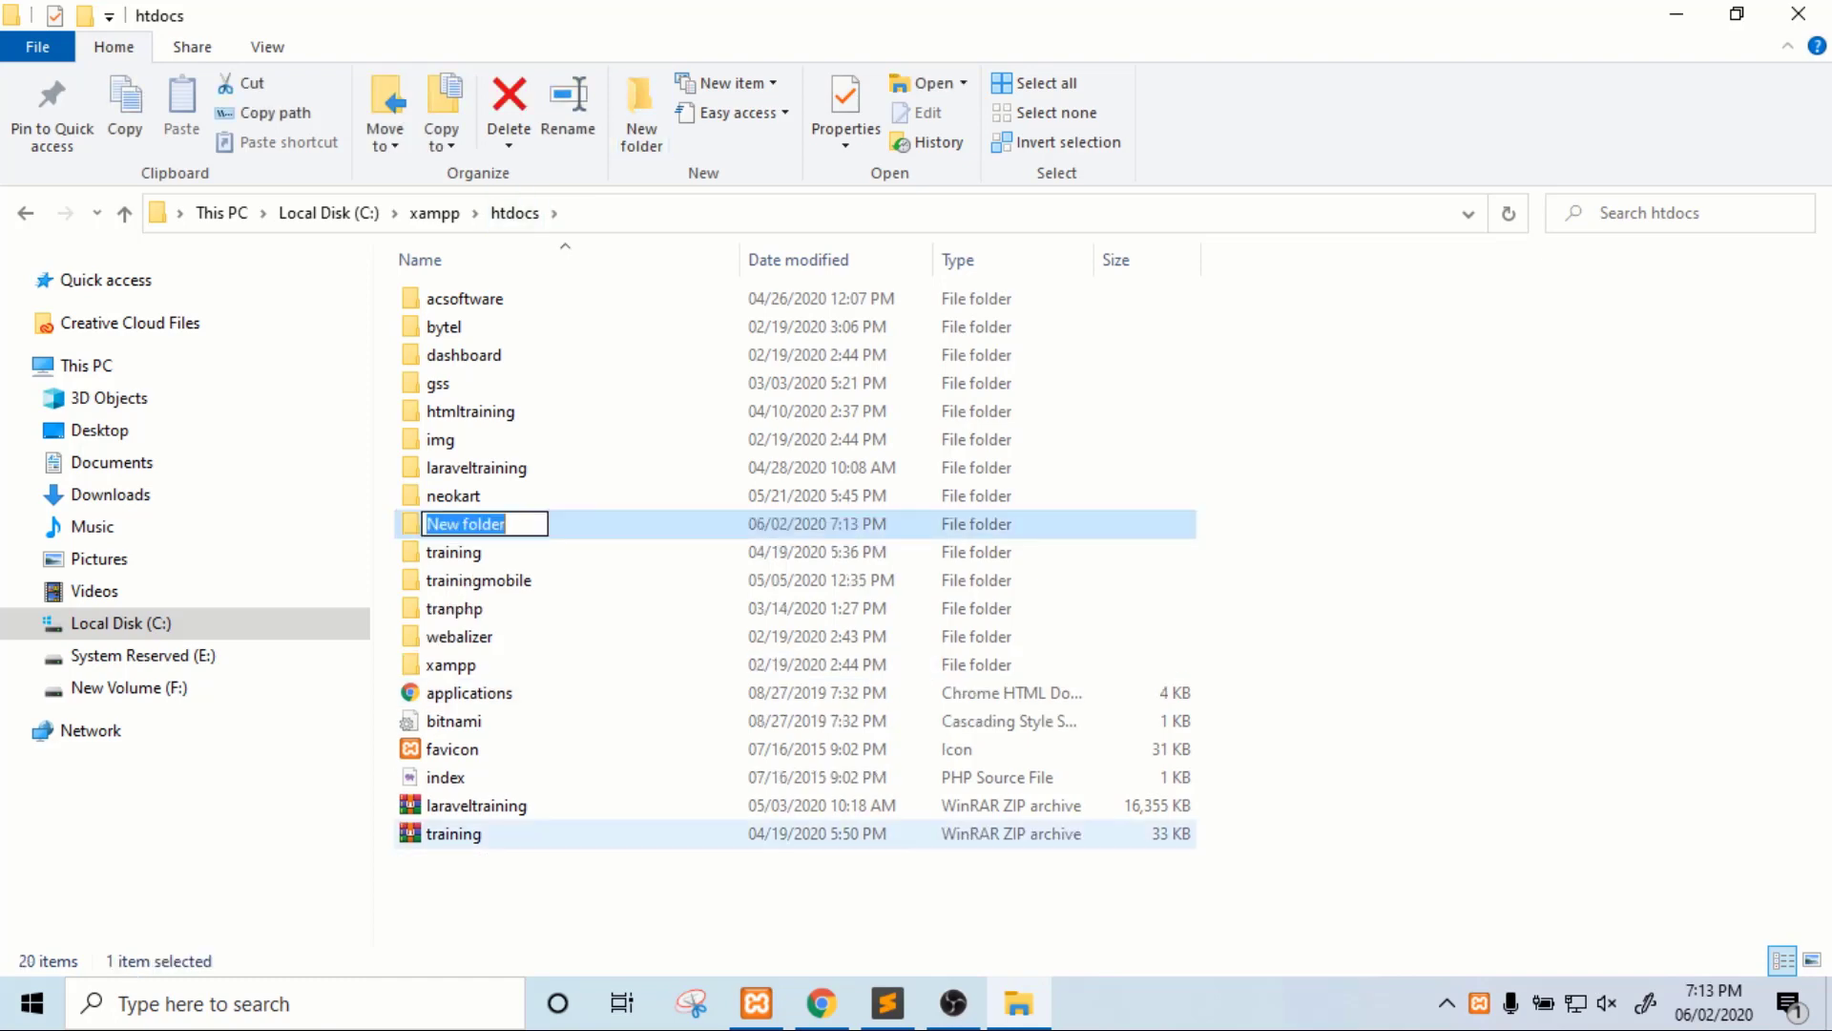
pyautogui.write('test')
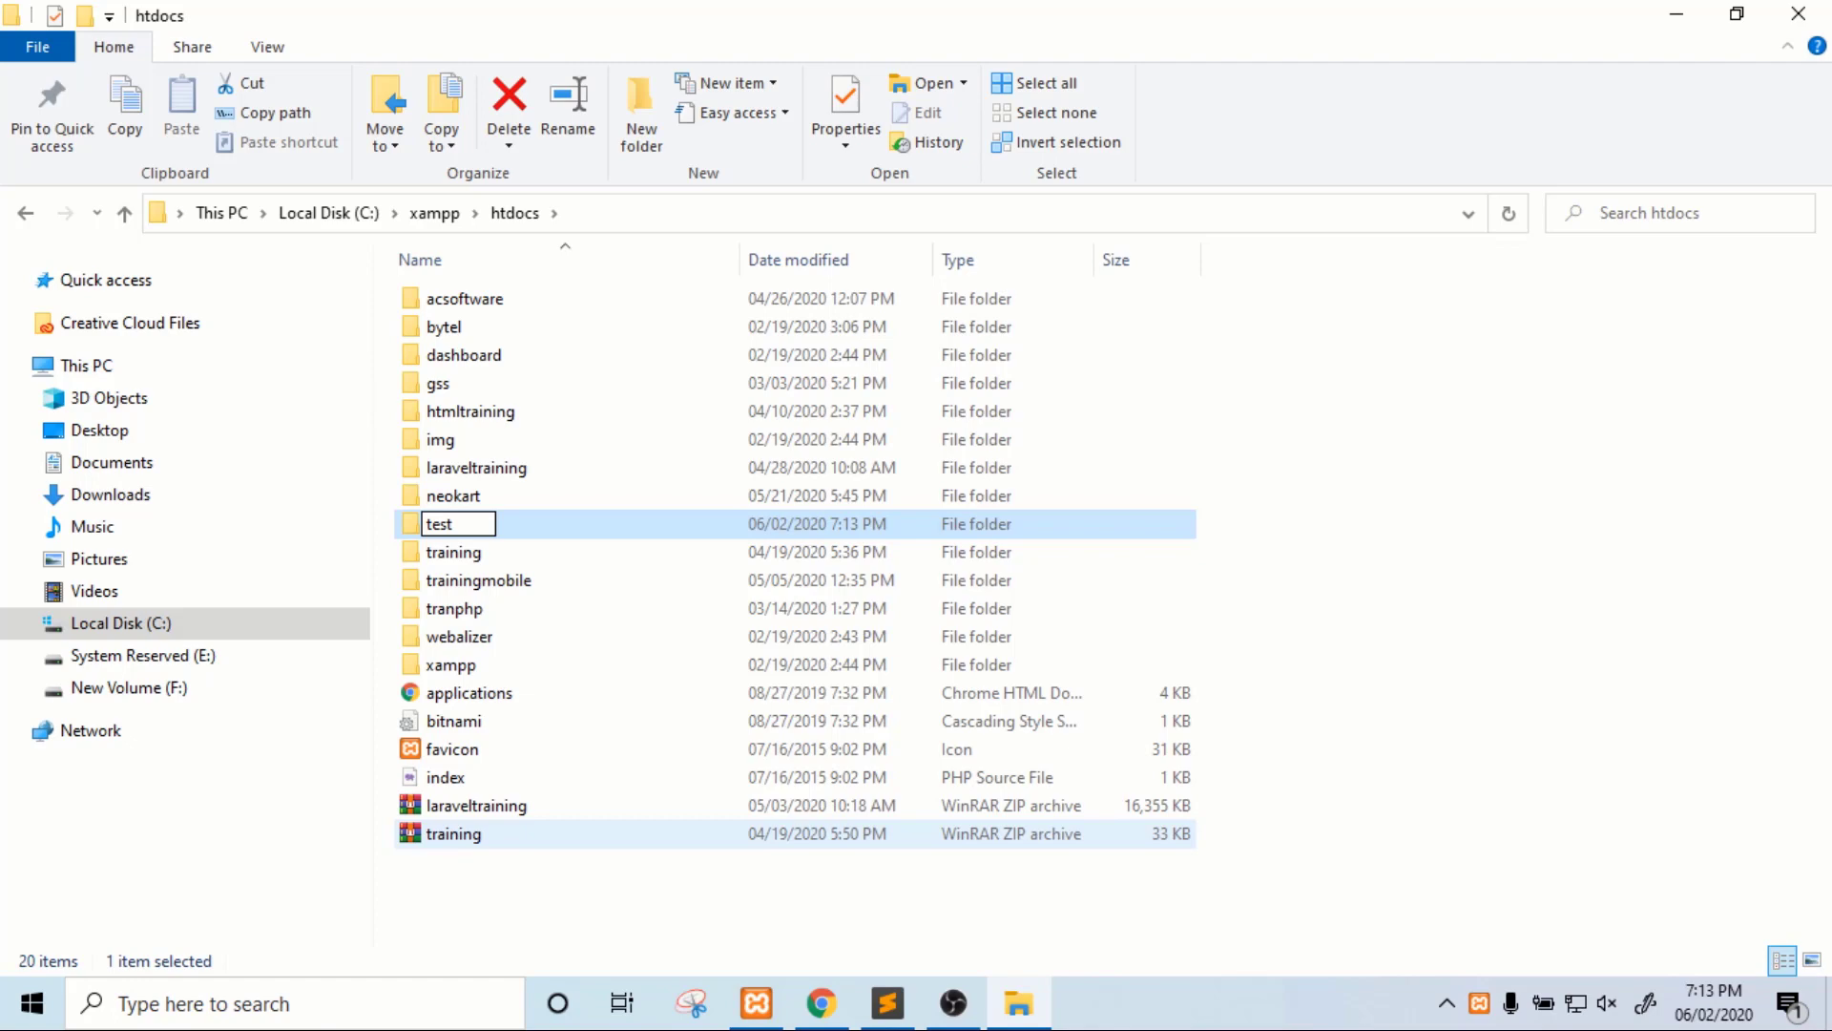
pyautogui.press('Return')
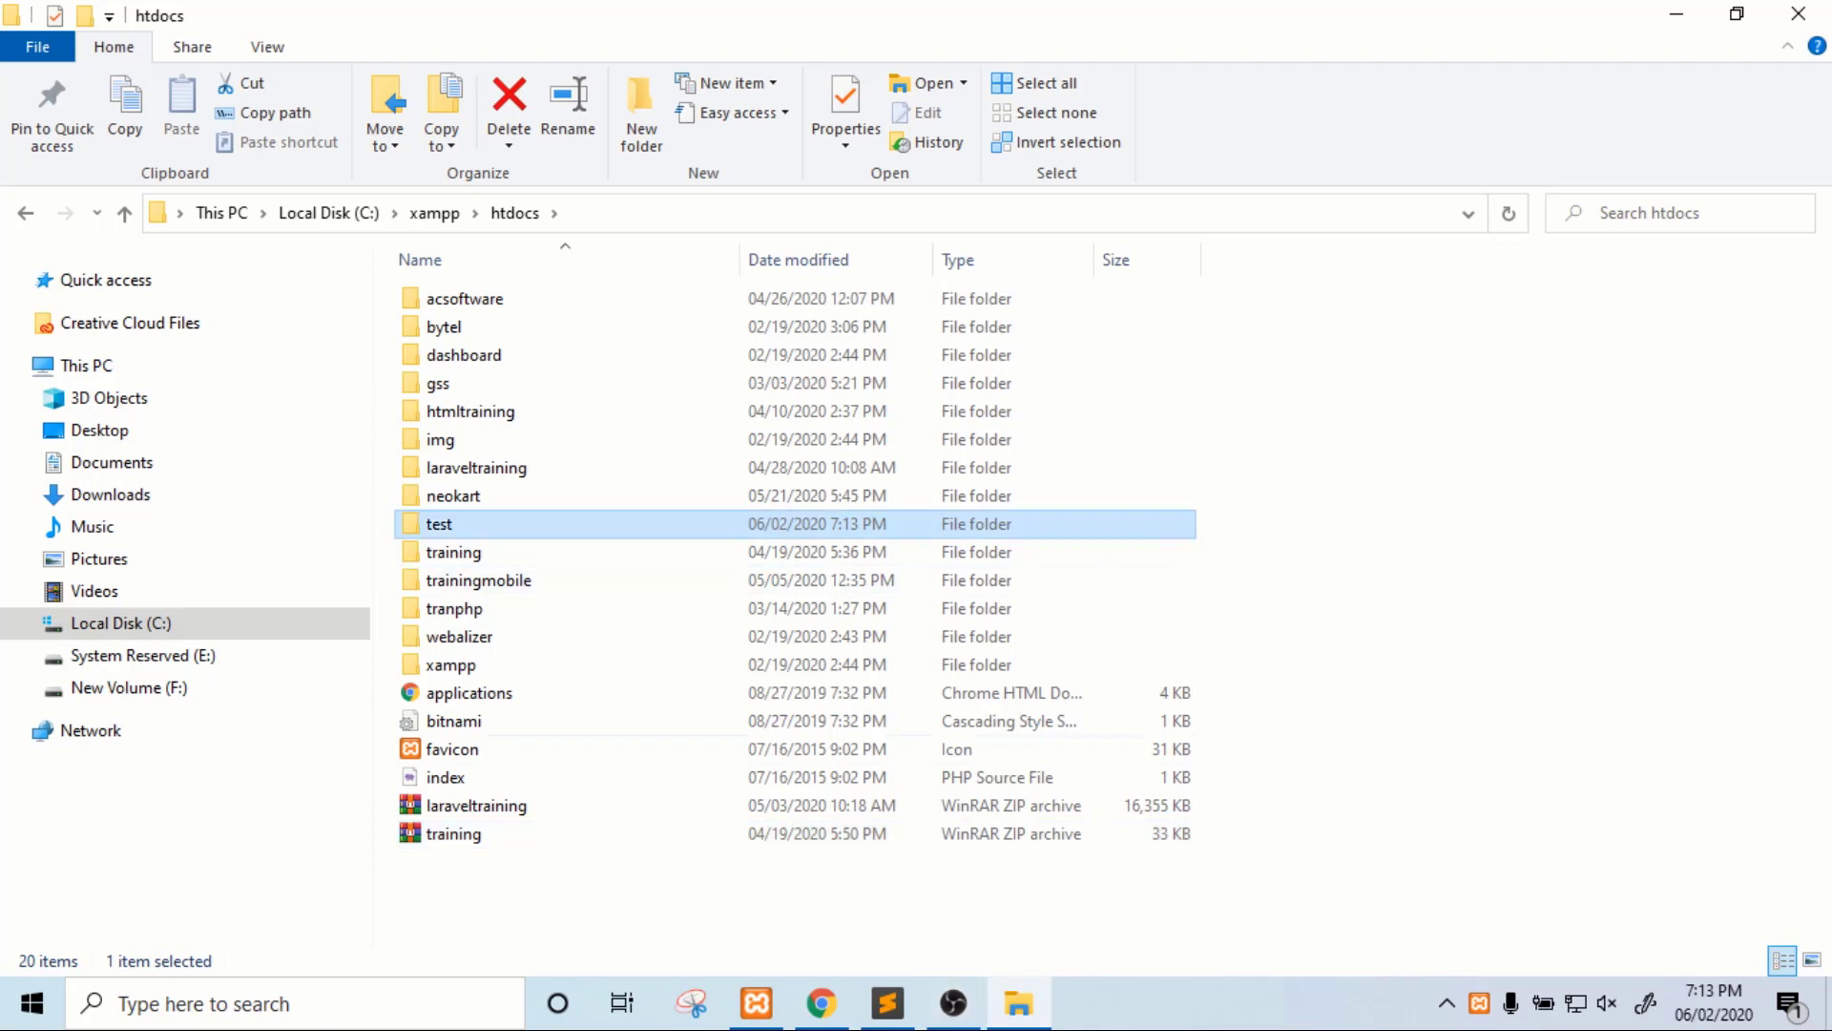
pyautogui.click(887, 1002)
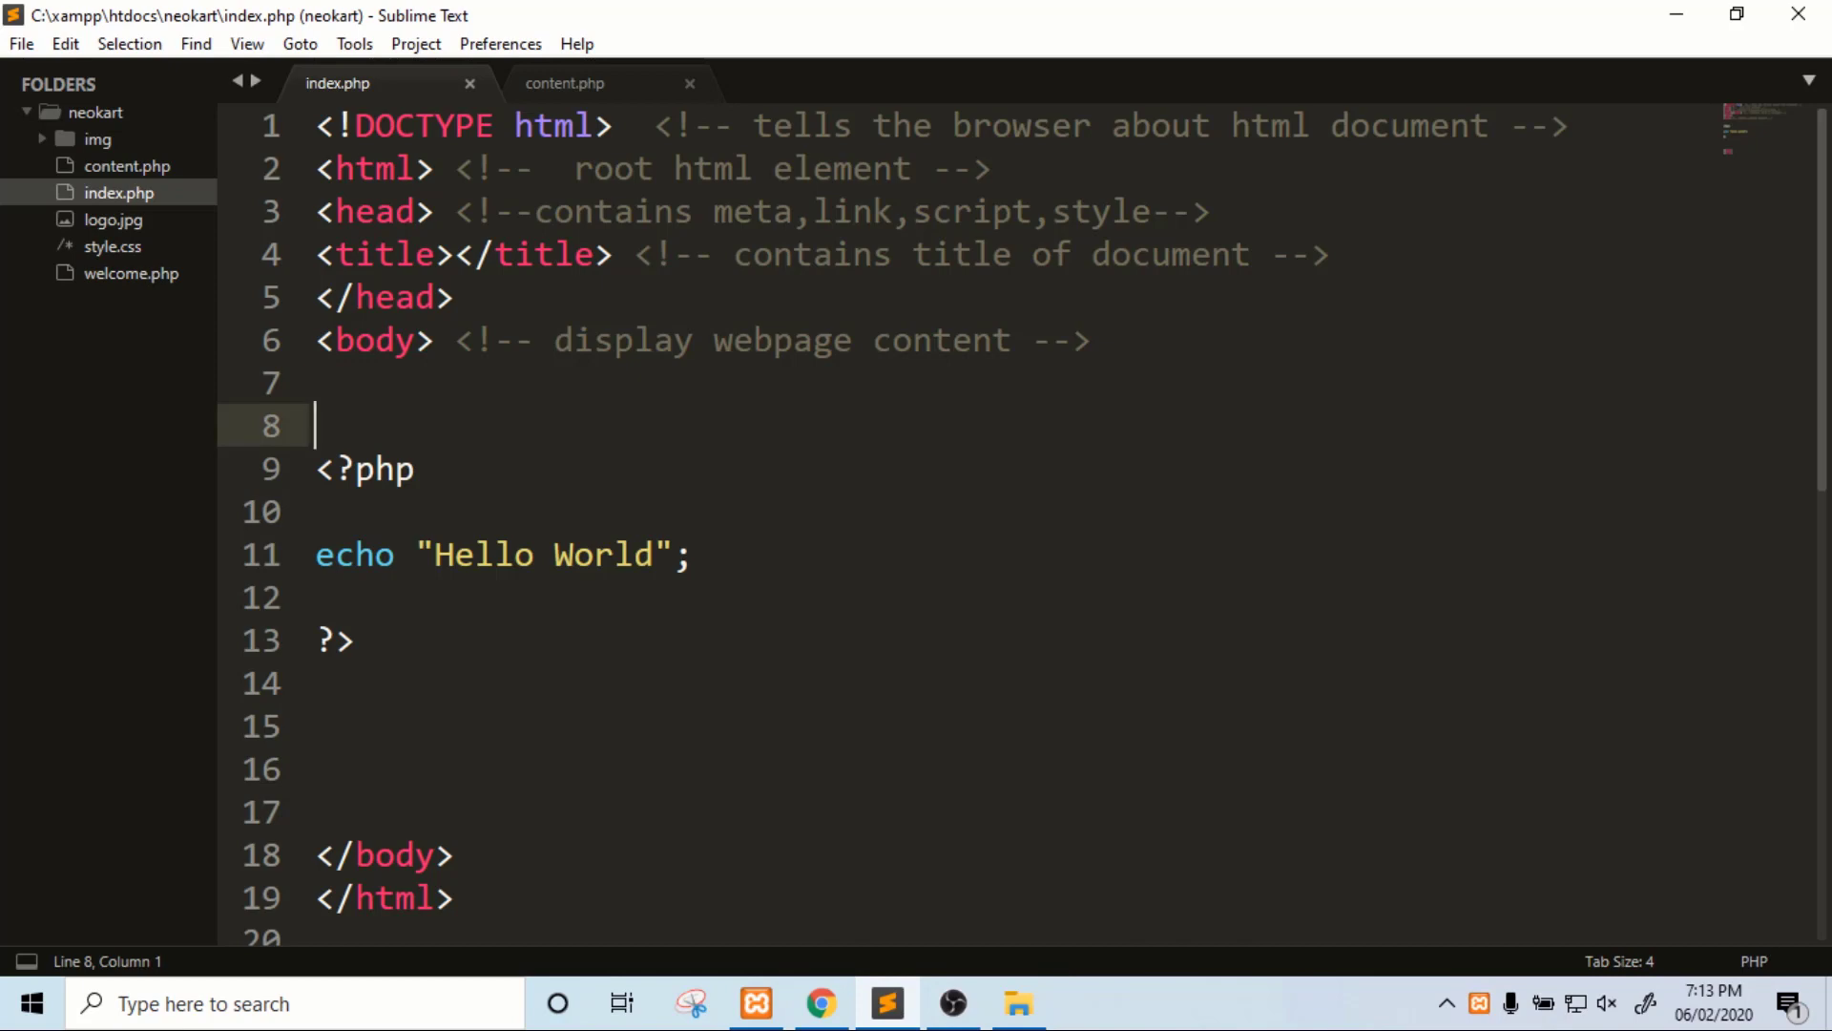
# Open the htdocs 'test' folder in Sublime Text with File > Open Folder.
pyautogui.click(21, 43)
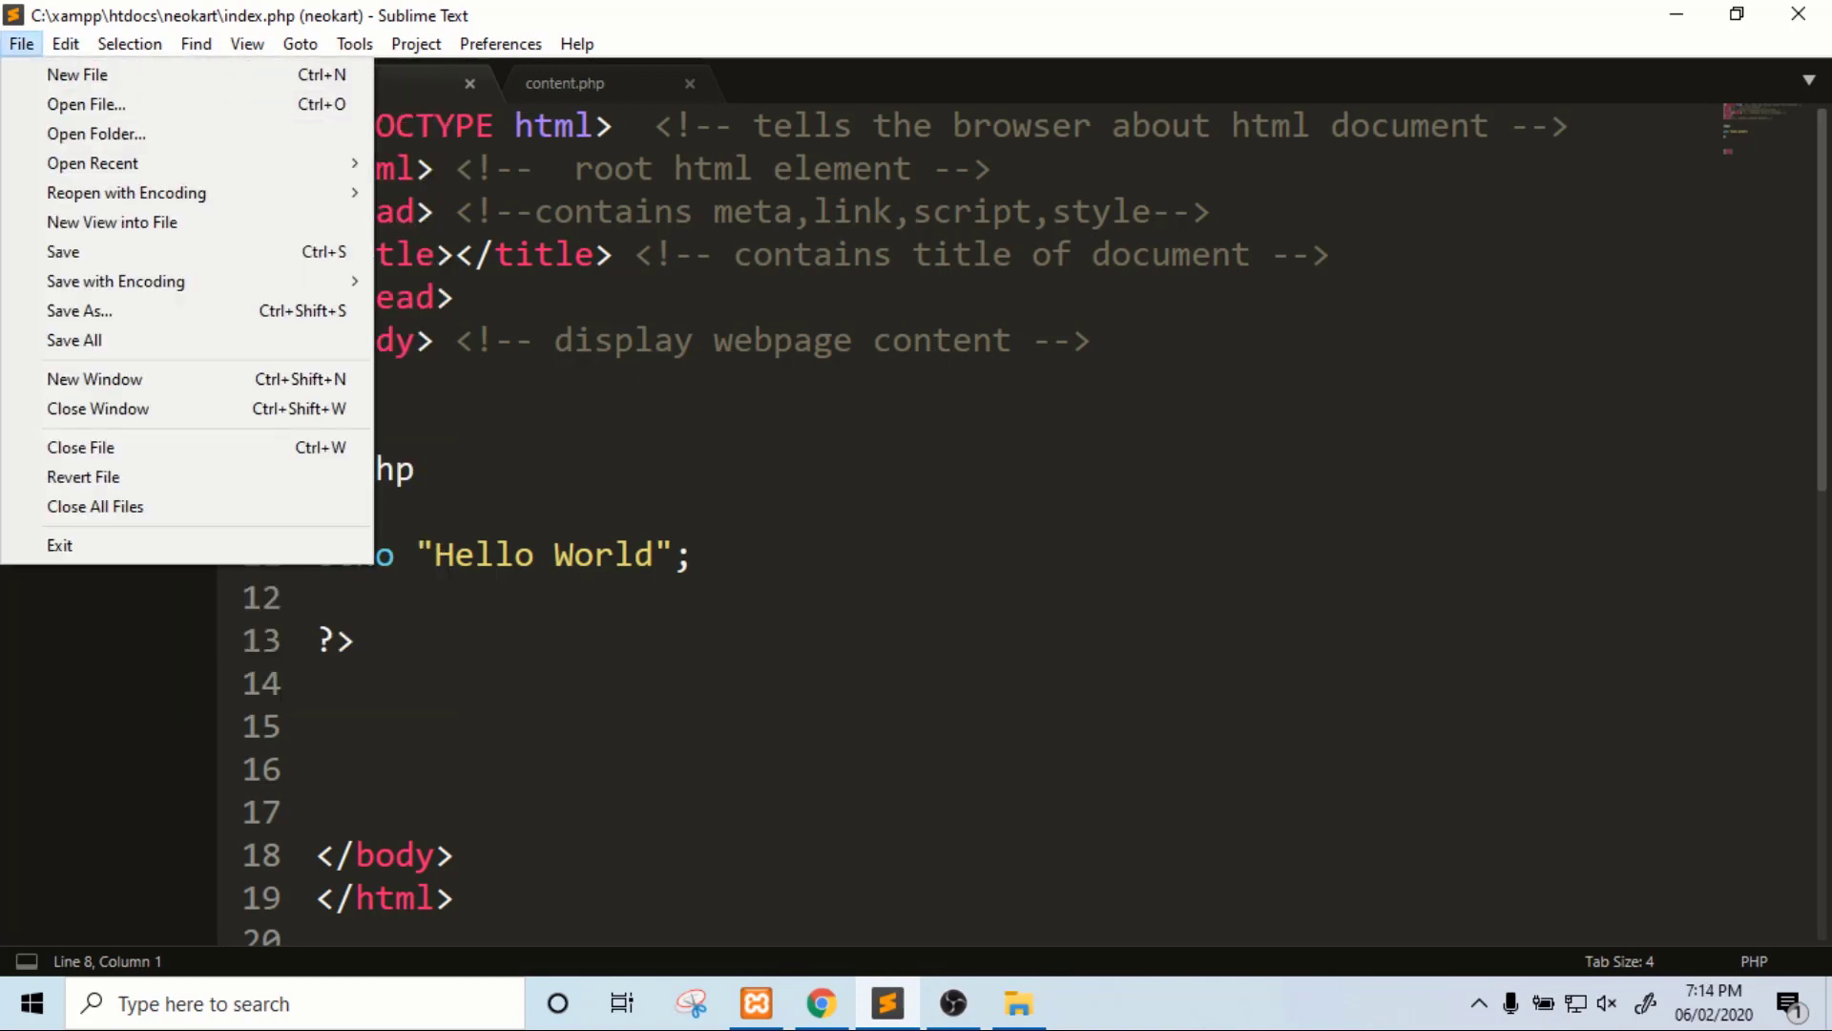
pyautogui.click(96, 134)
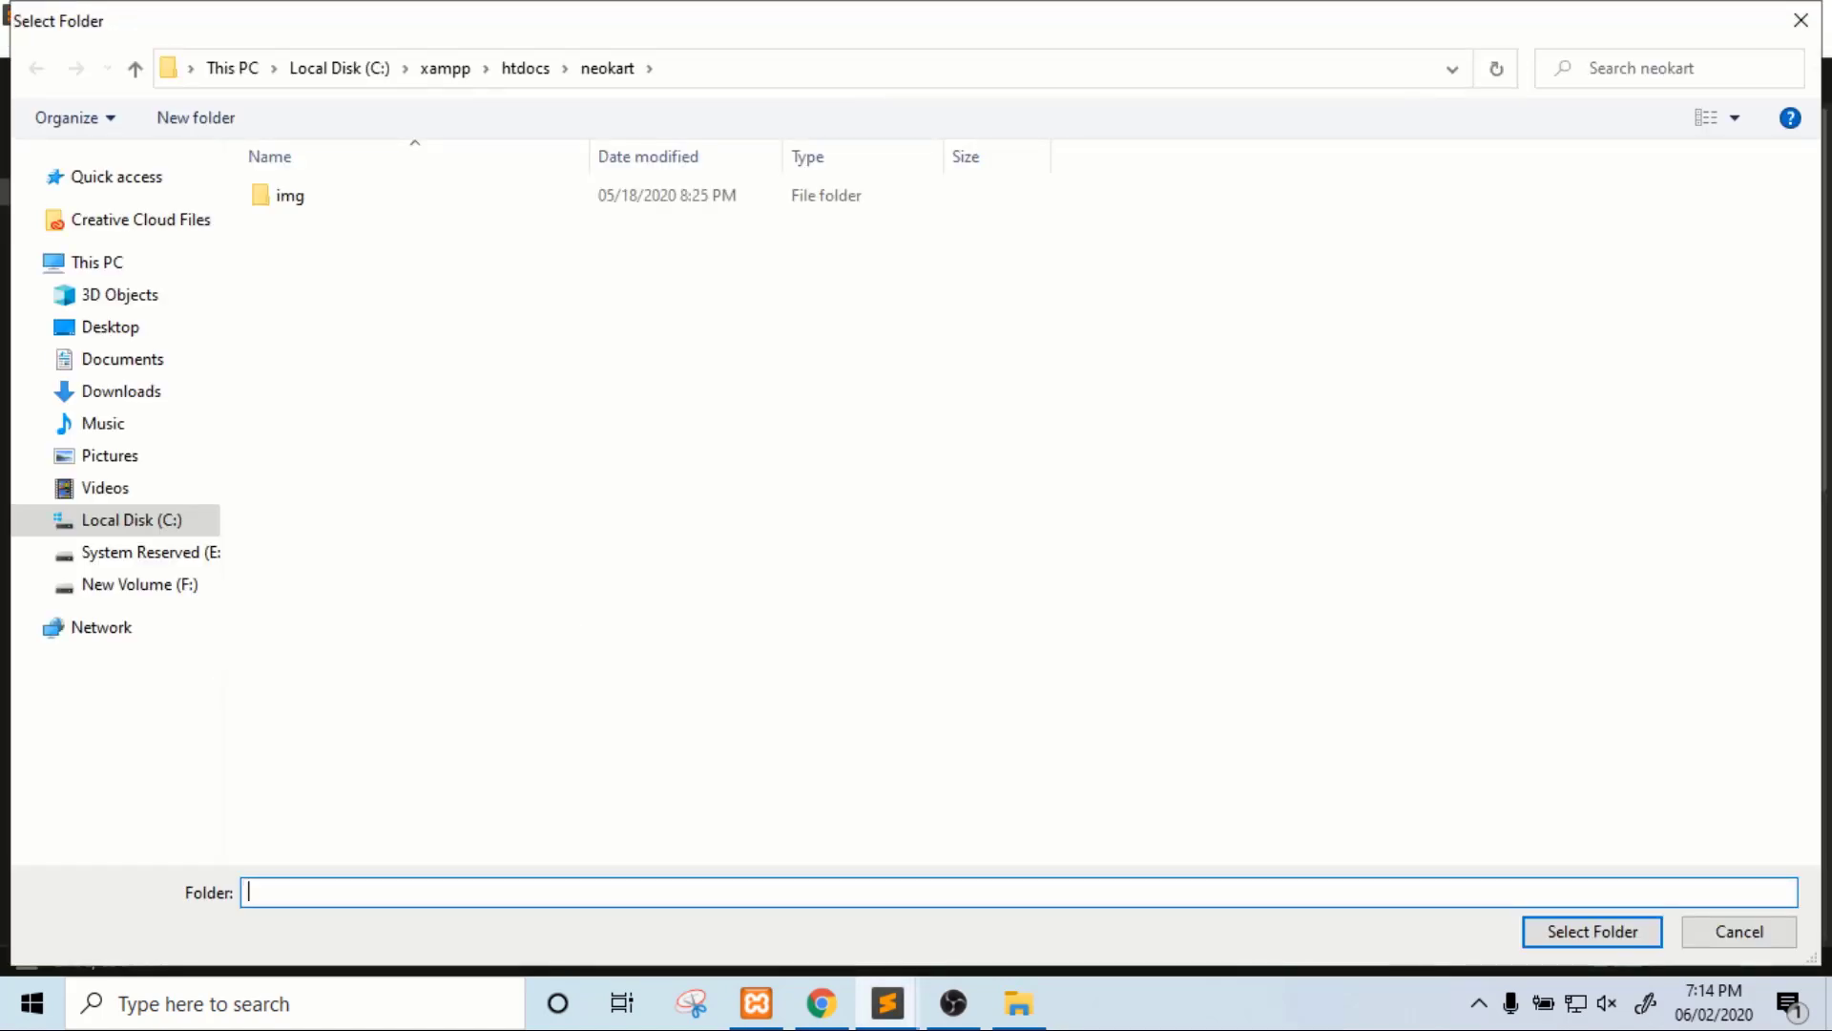
pyautogui.click(526, 67)
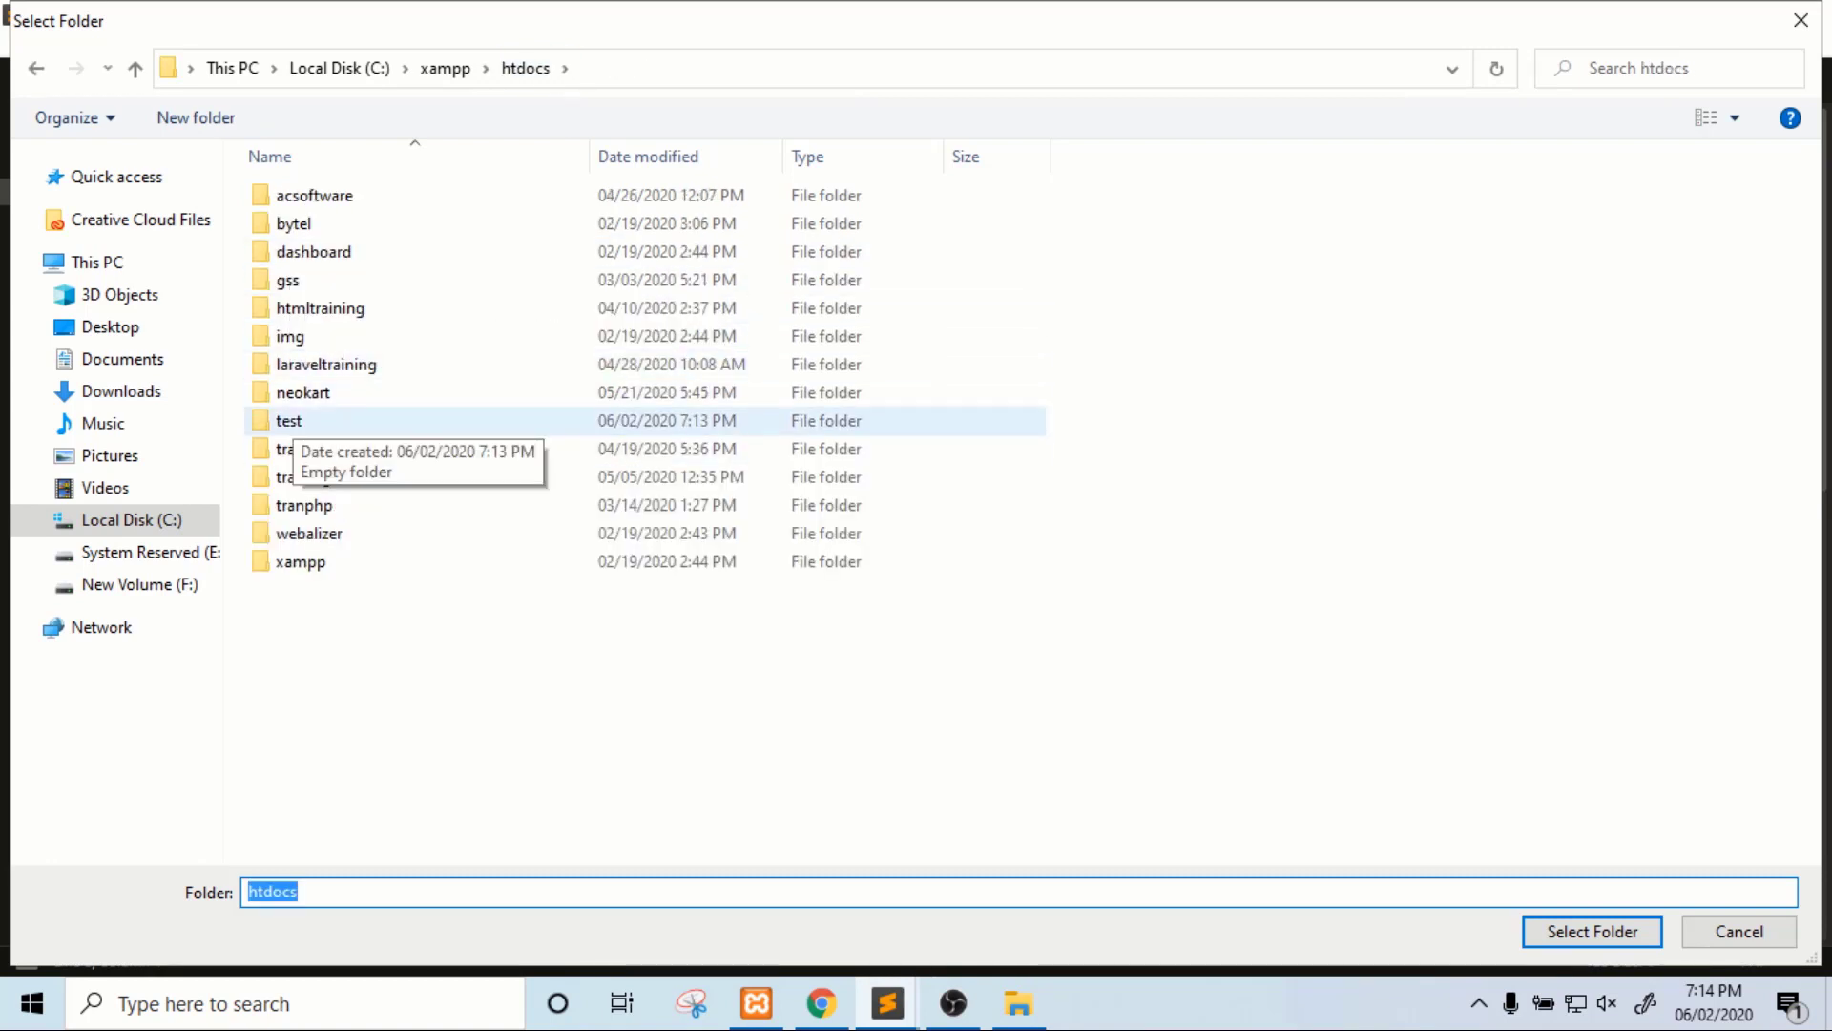
pyautogui.click(288, 420)
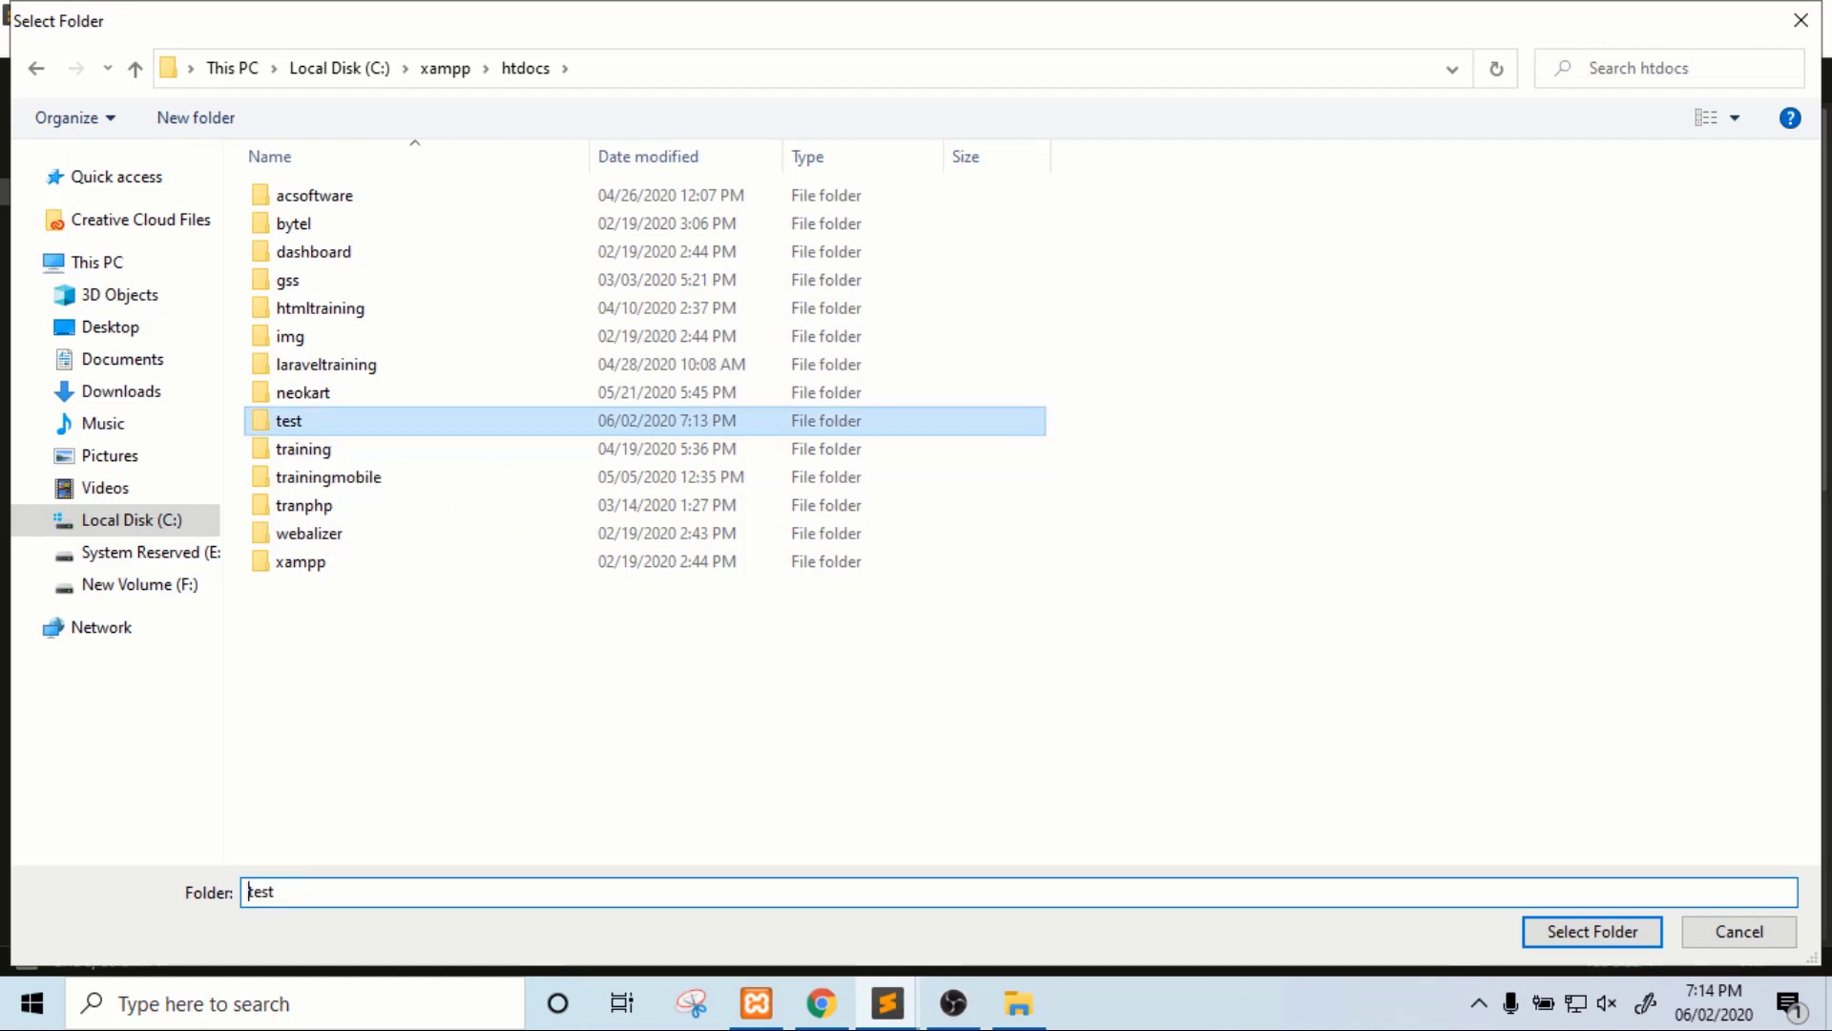
pyautogui.press('Return')
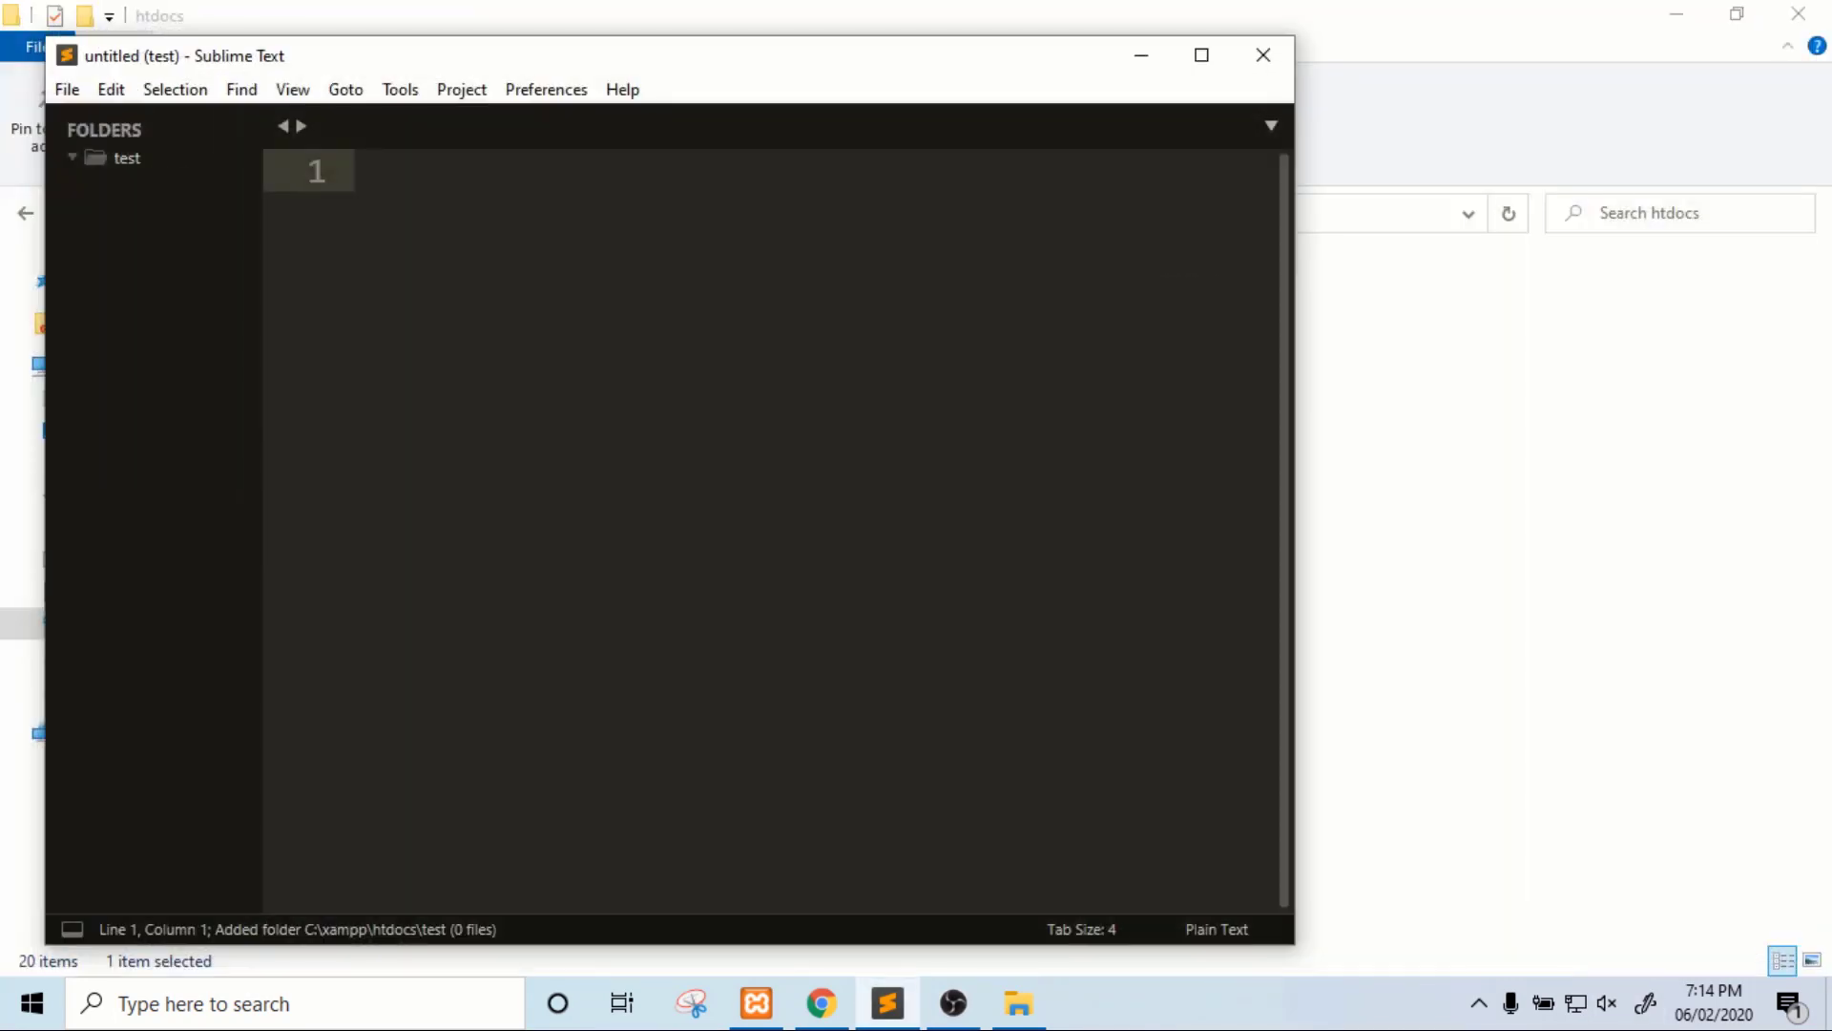
# Maximize the test project window and create a new file in the test folder.
pyautogui.click(1200, 54)
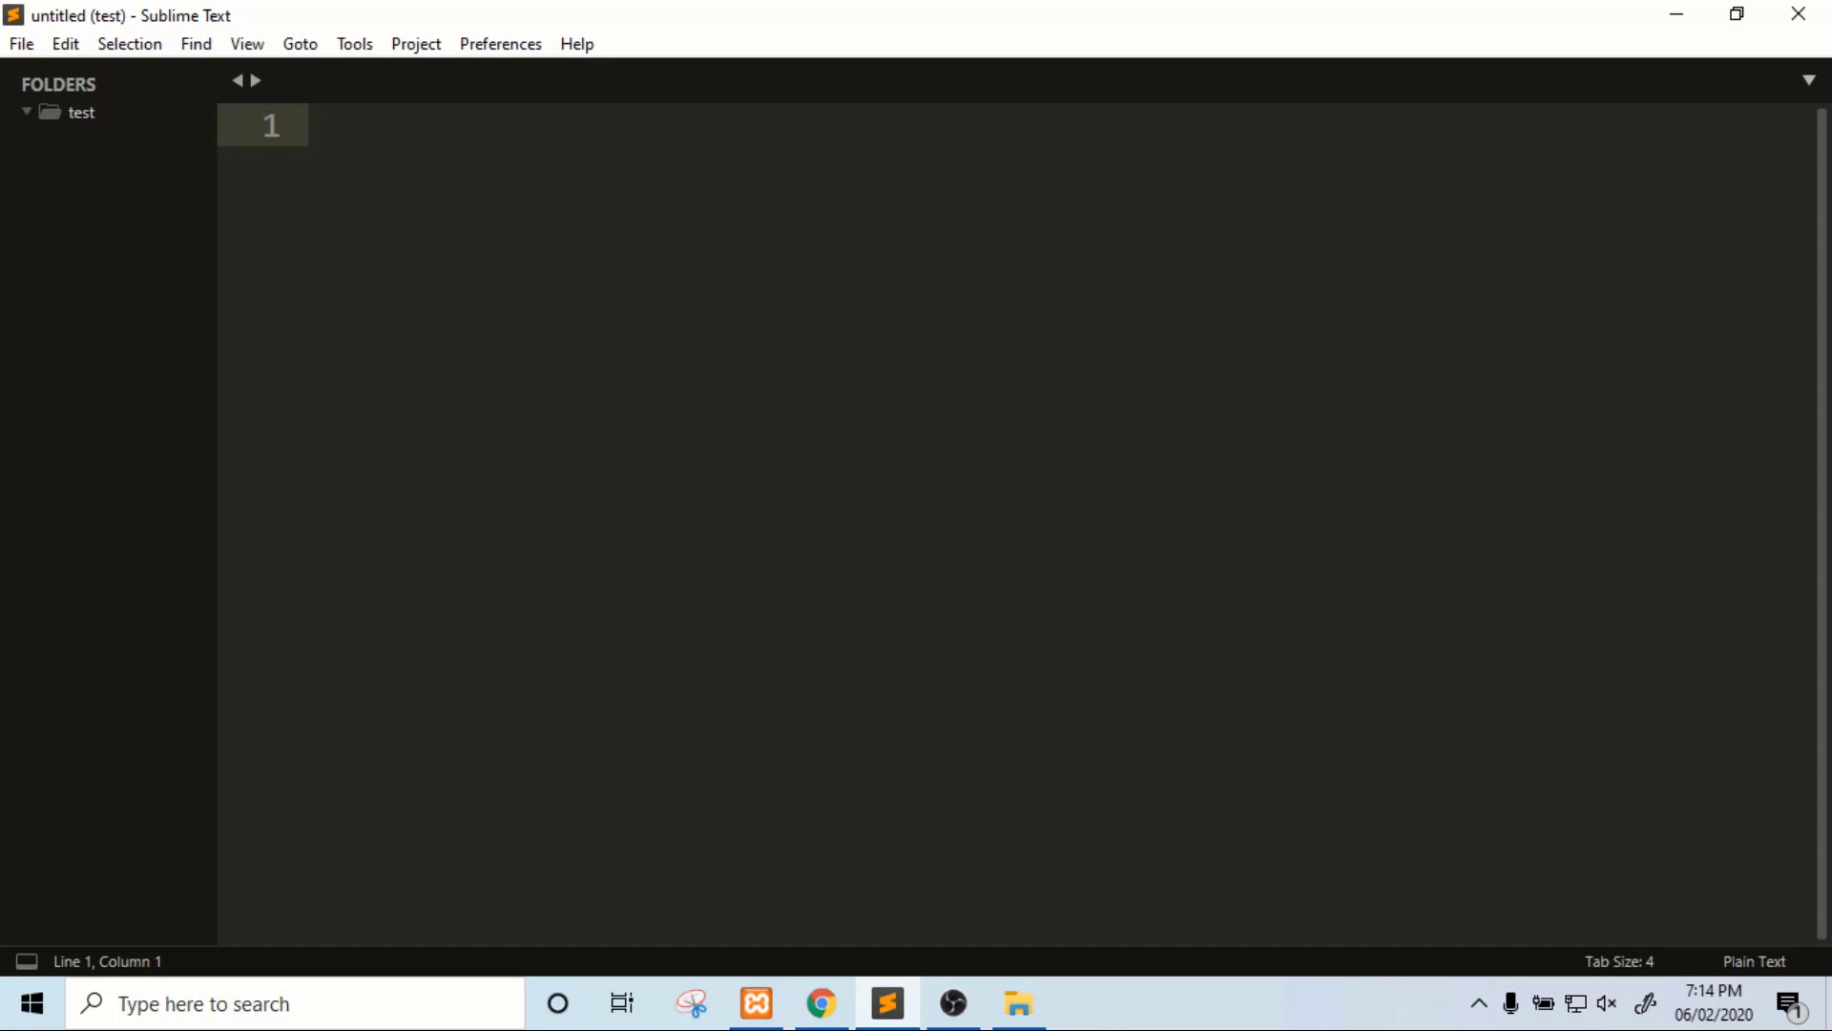
pyautogui.rightClick(84, 112)
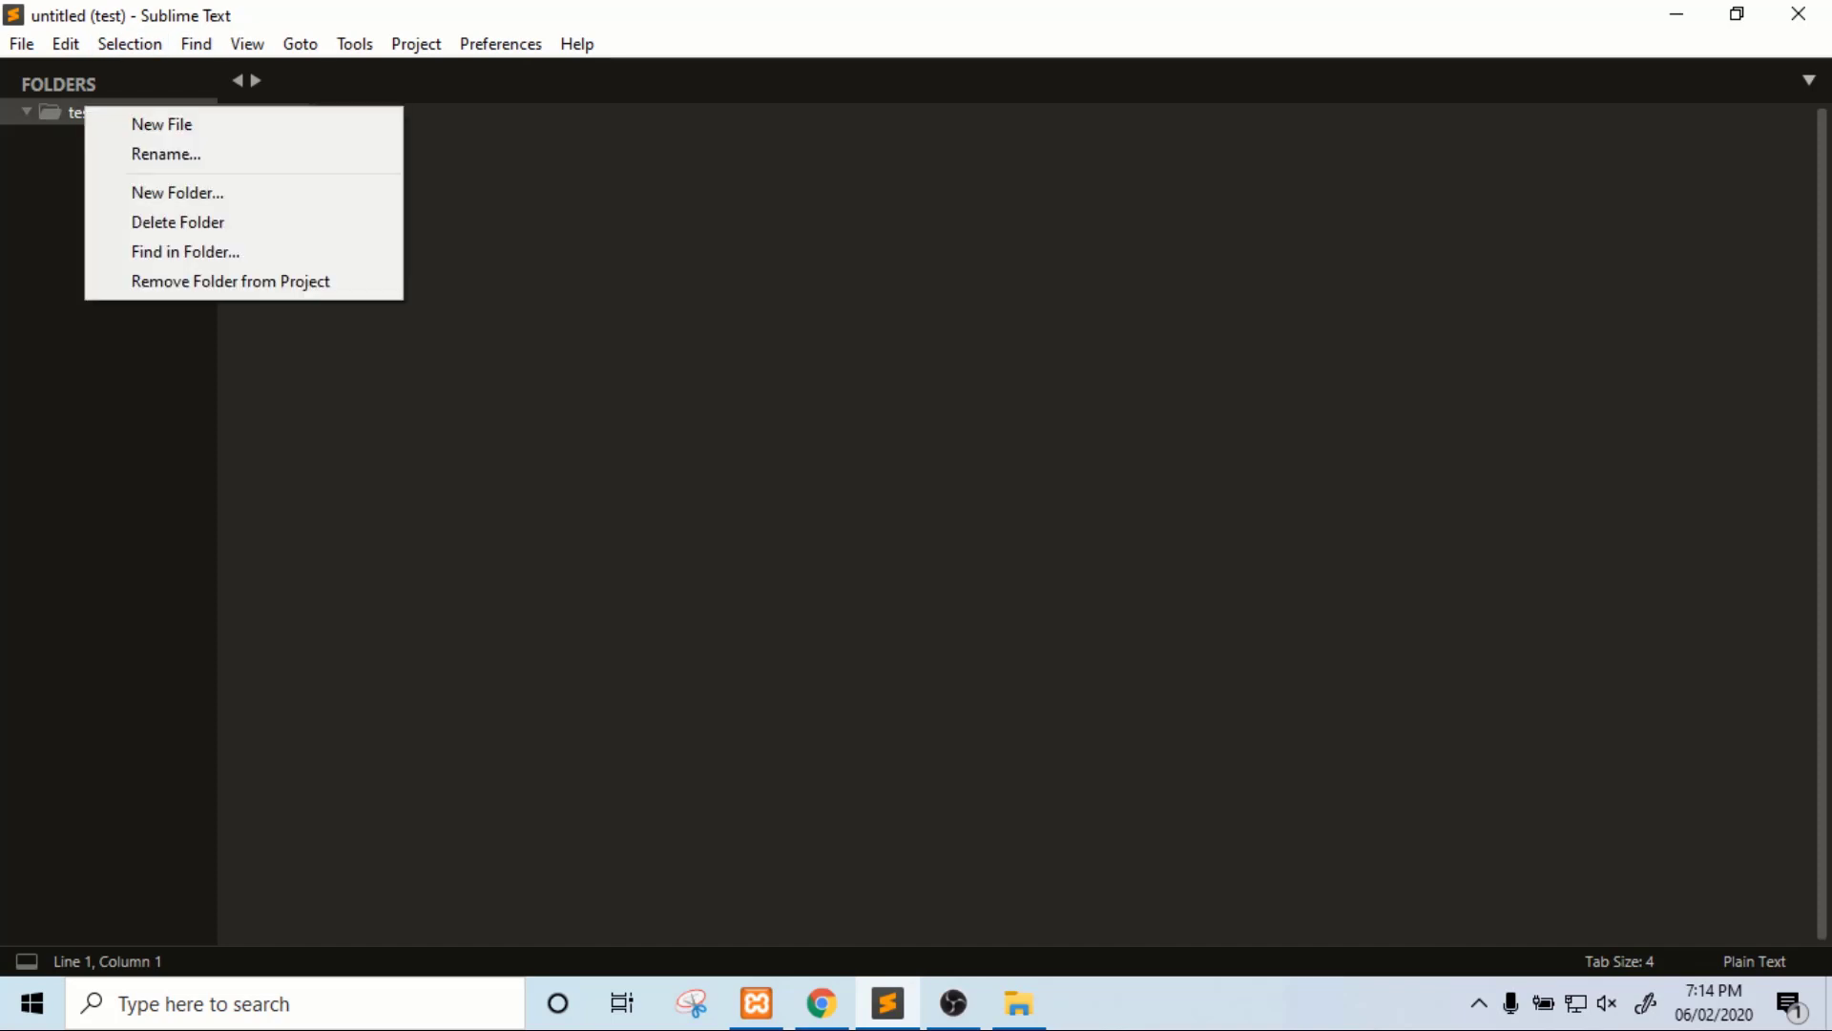
pyautogui.click(161, 124)
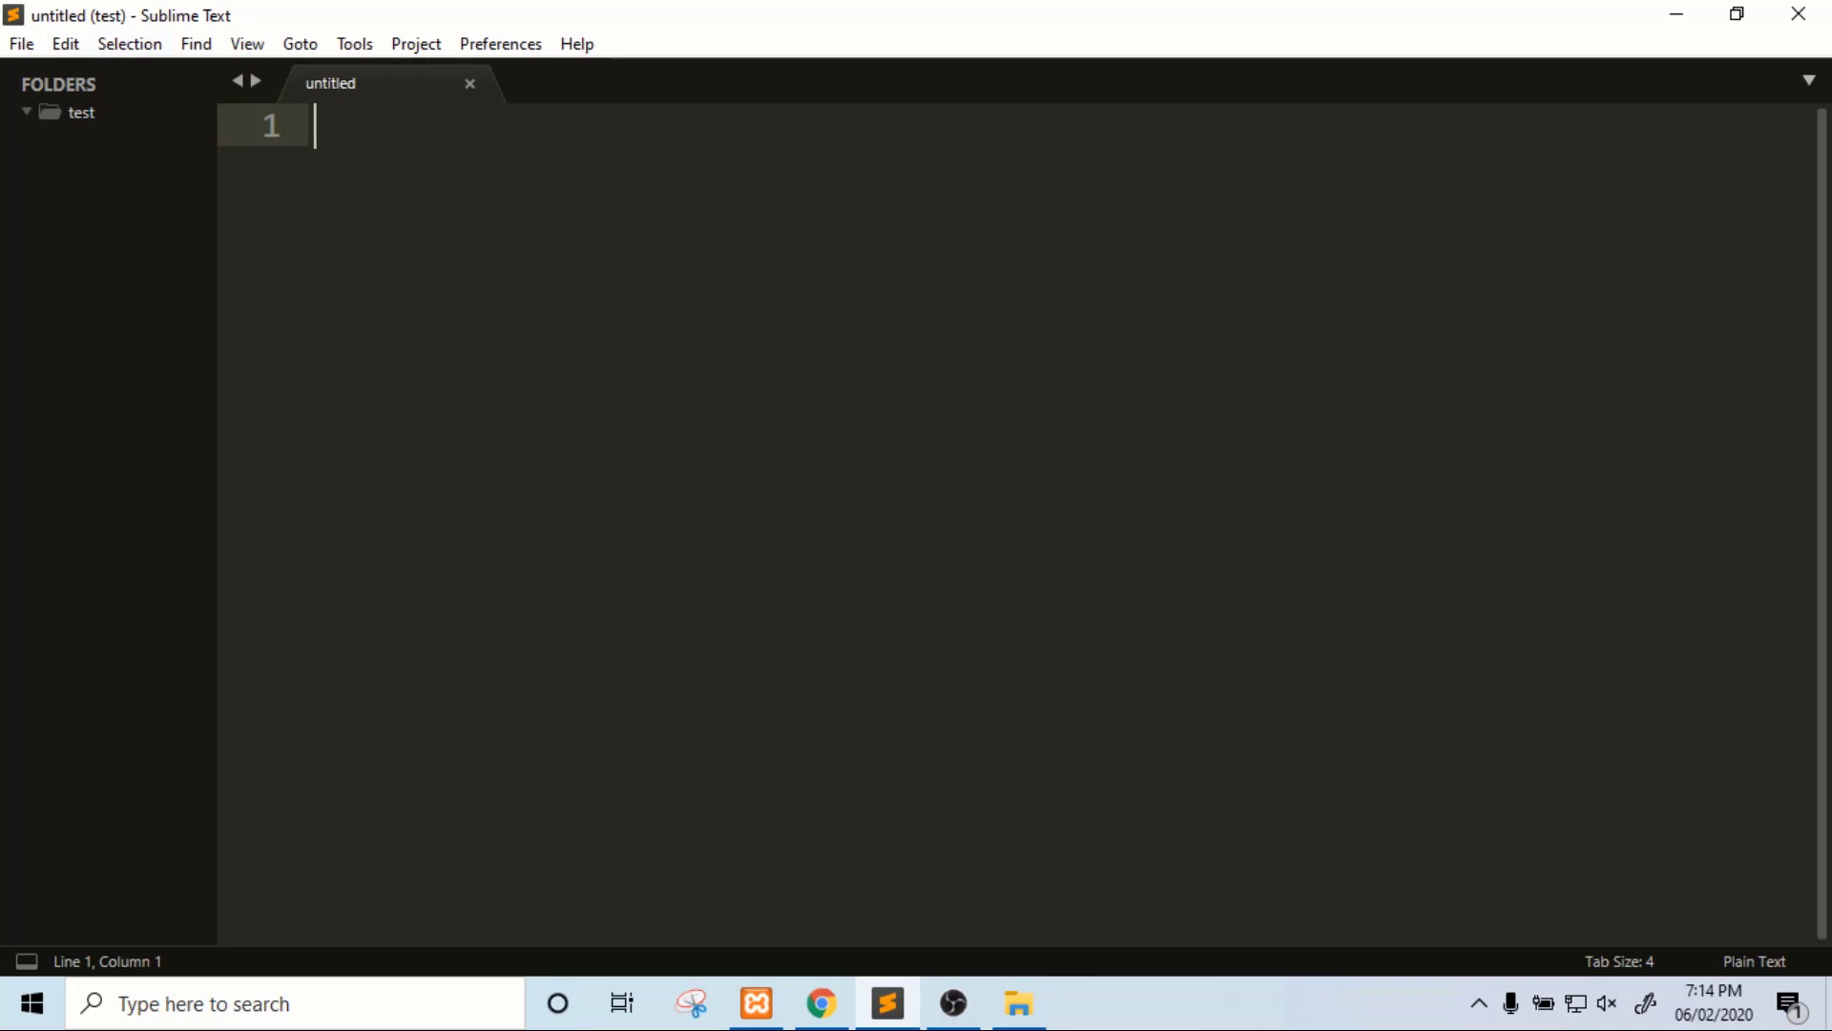
# Save the new file as hello.php.
pyautogui.click(21, 44)
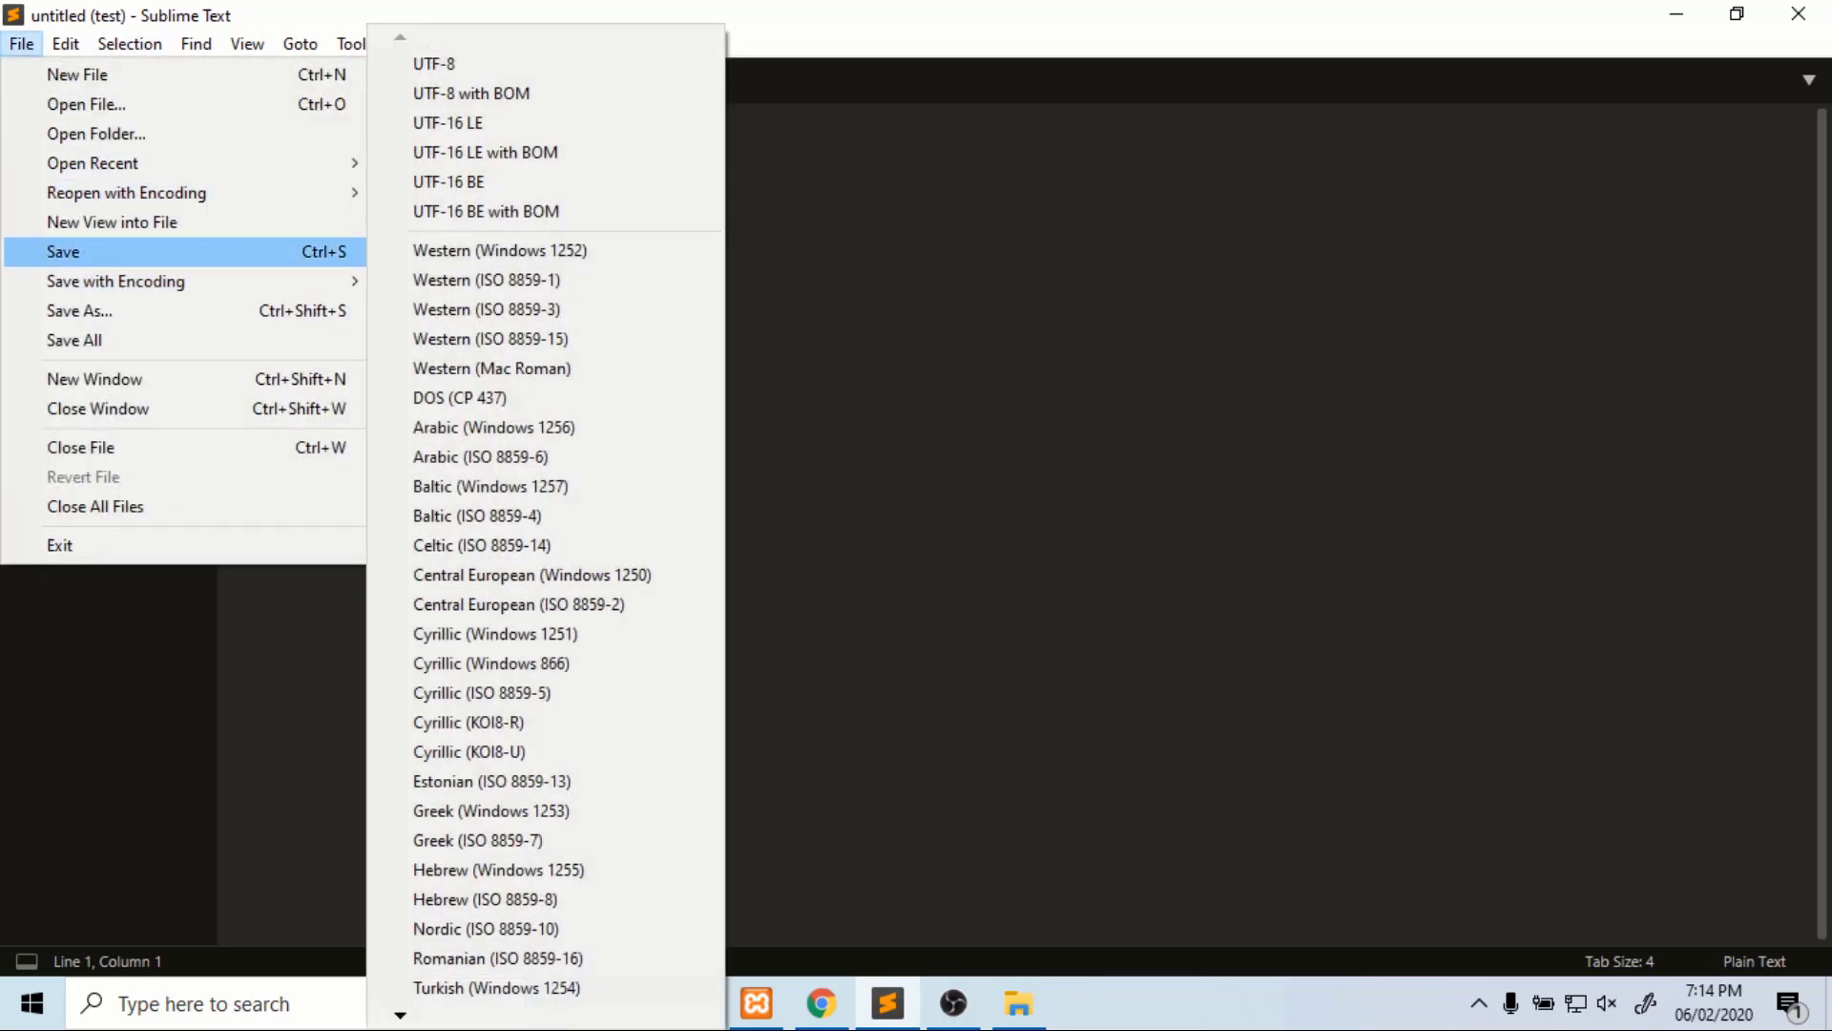
pyautogui.press('Return')
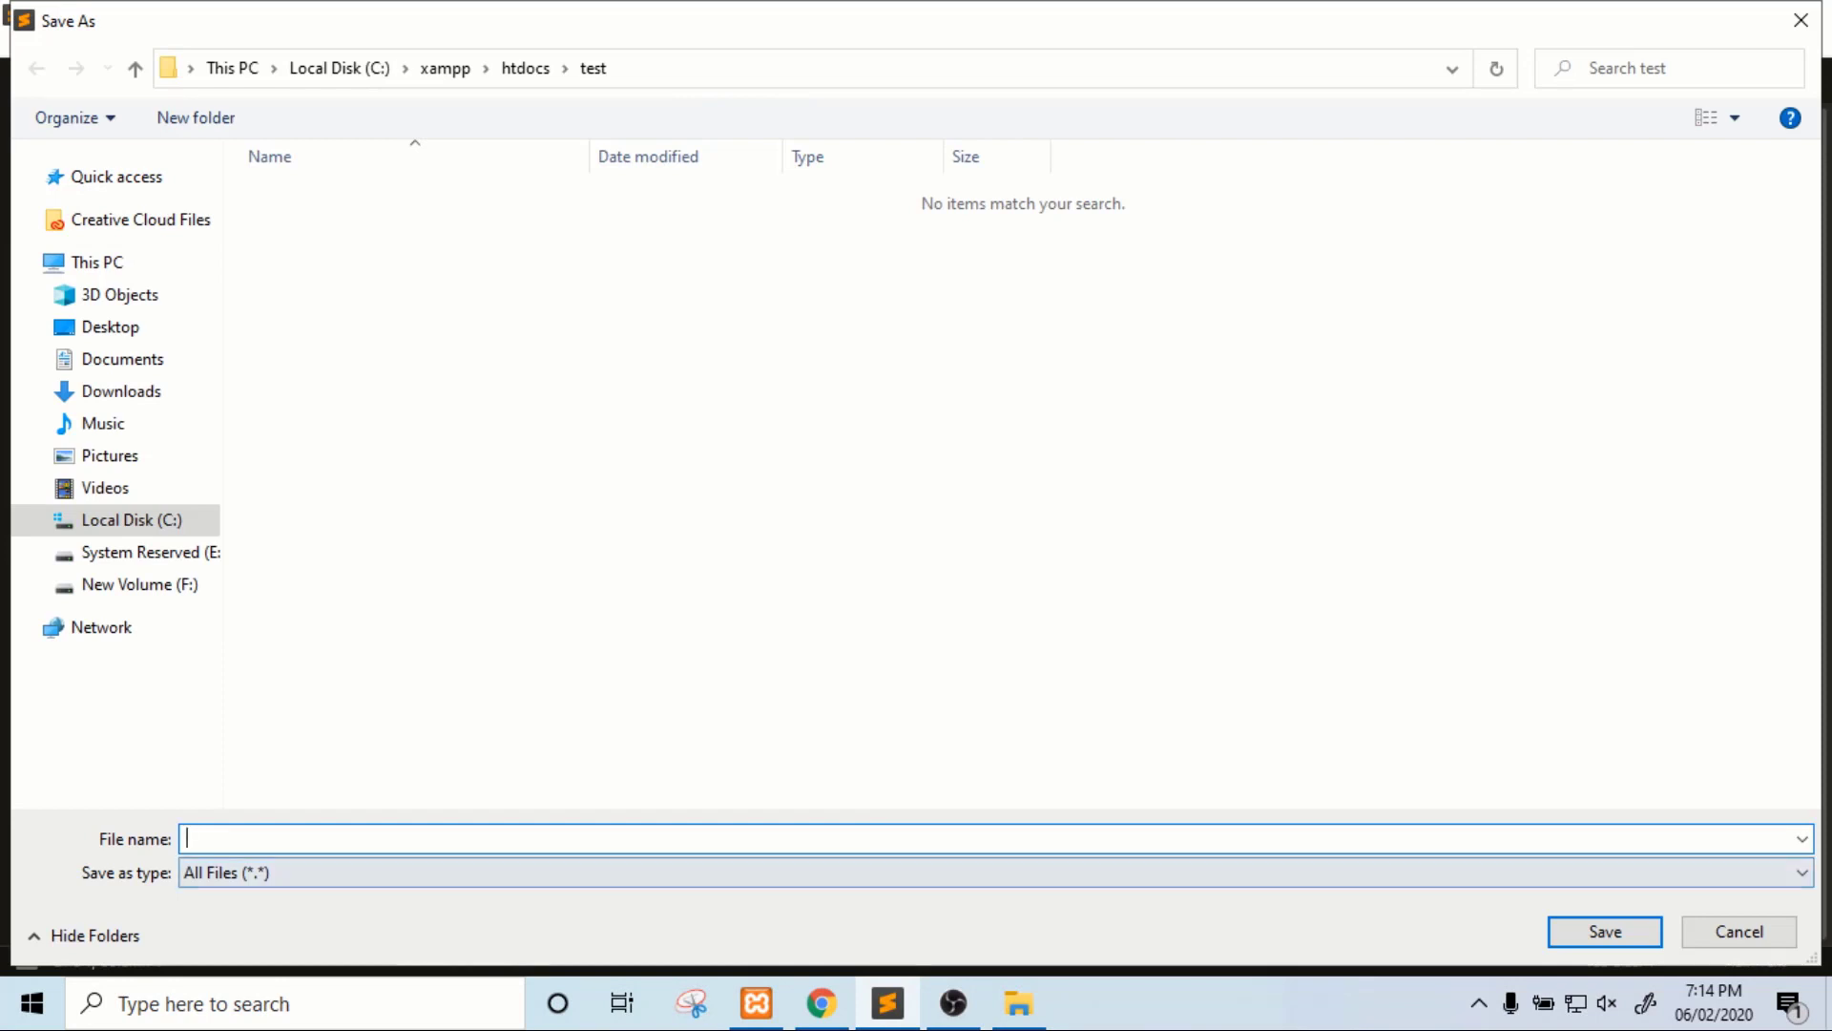
pyautogui.write('hell')
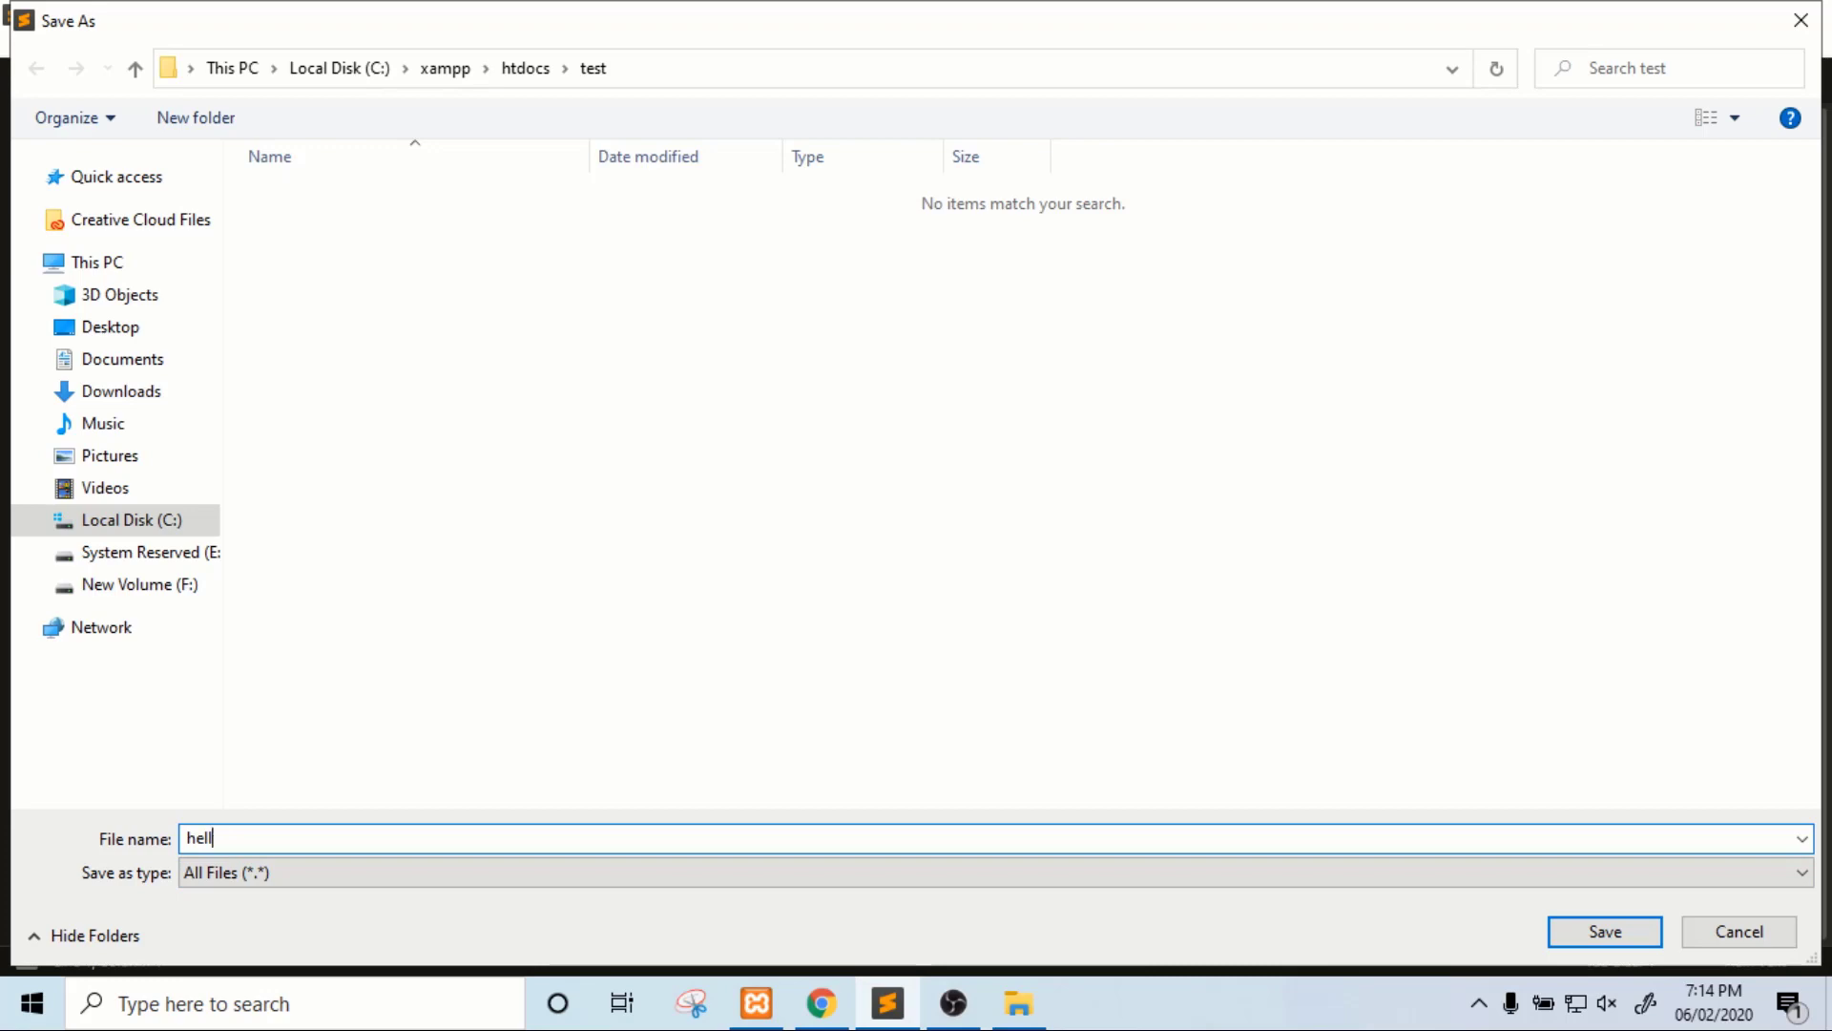
pyautogui.write('o.php')
pyautogui.press('Escape')
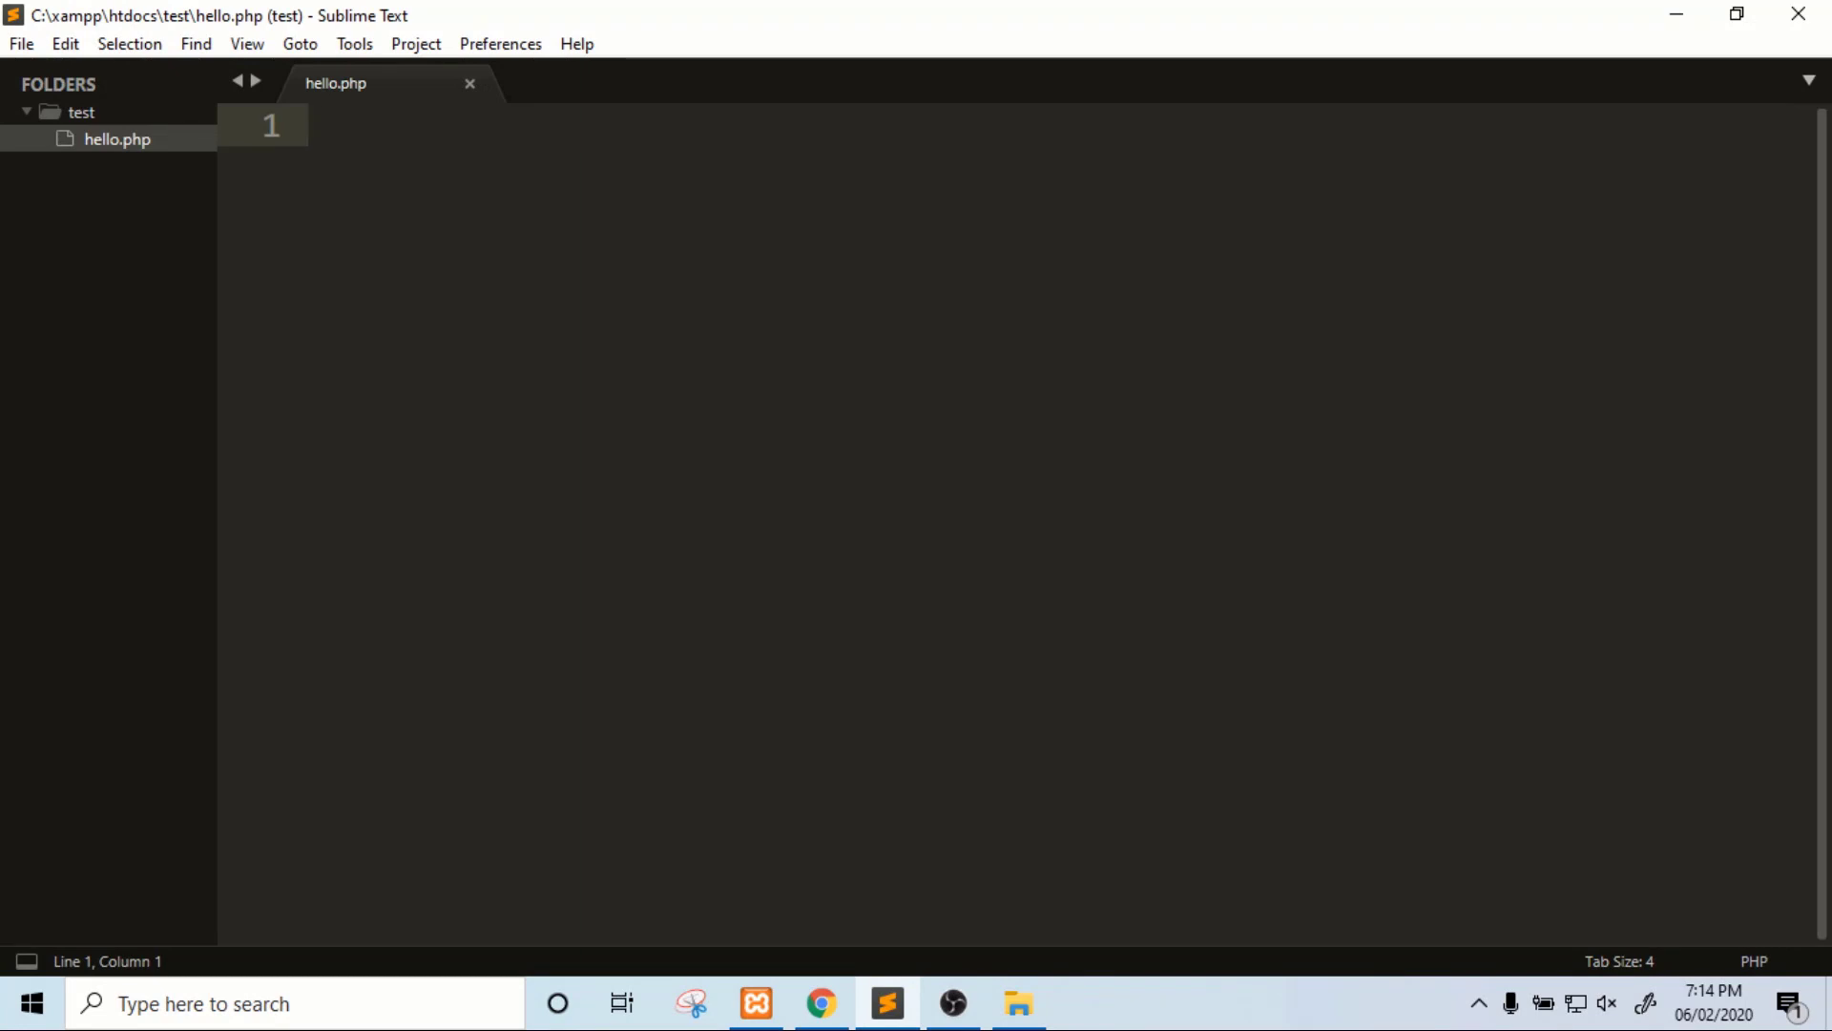
# Expand an HTML boilerplate and add an <h2>Hello world</h2> heading inside the body.
pyautogui.write('html')
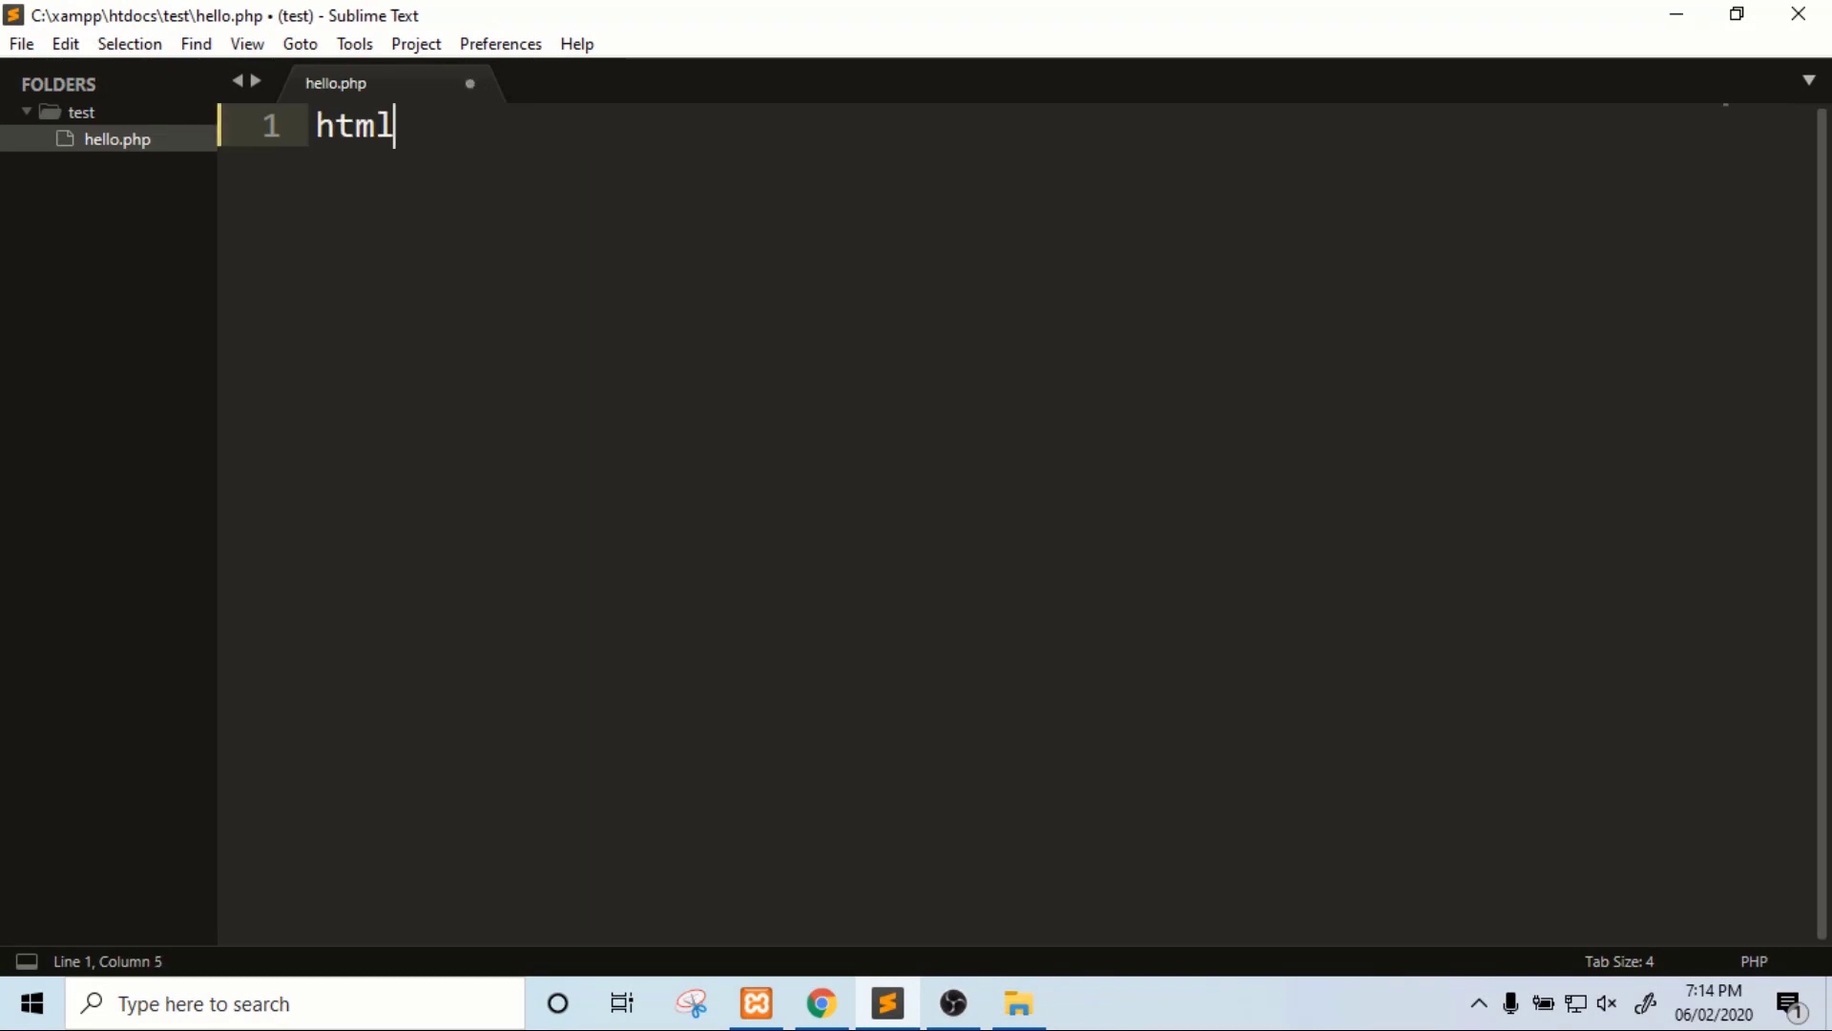
pyautogui.press('Tab')
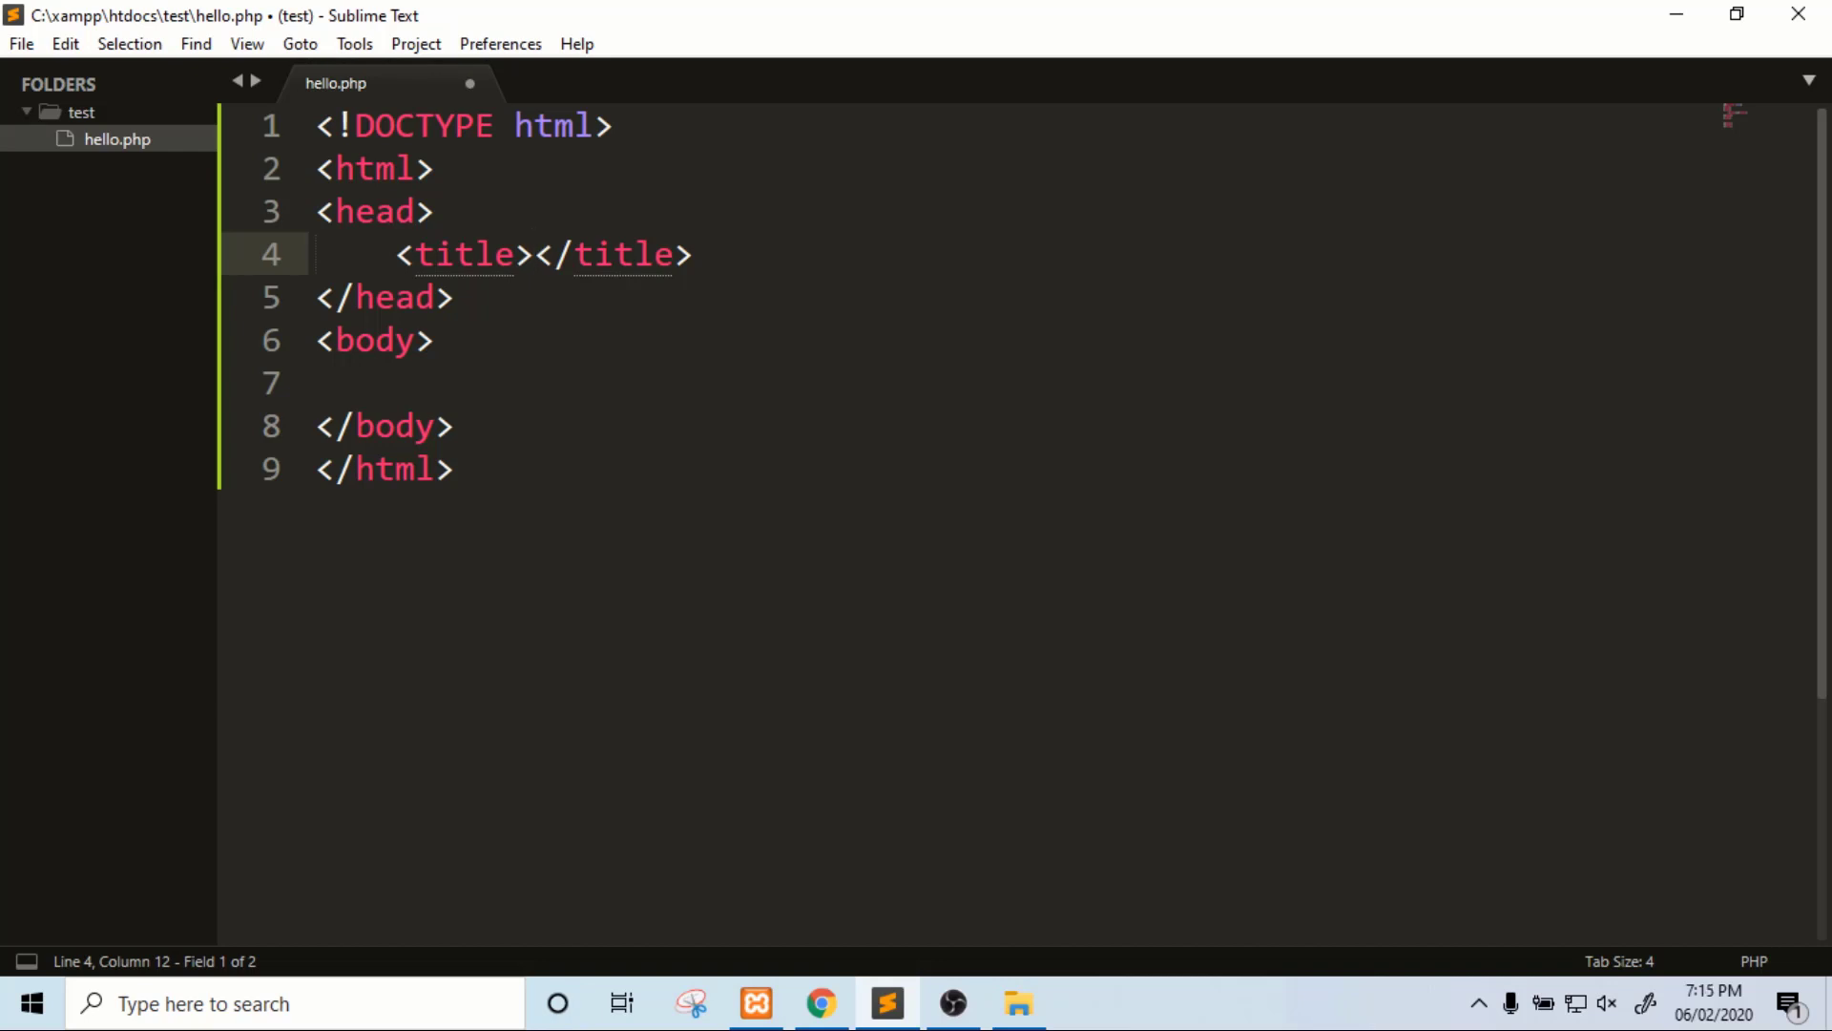
pyautogui.press('Tab')
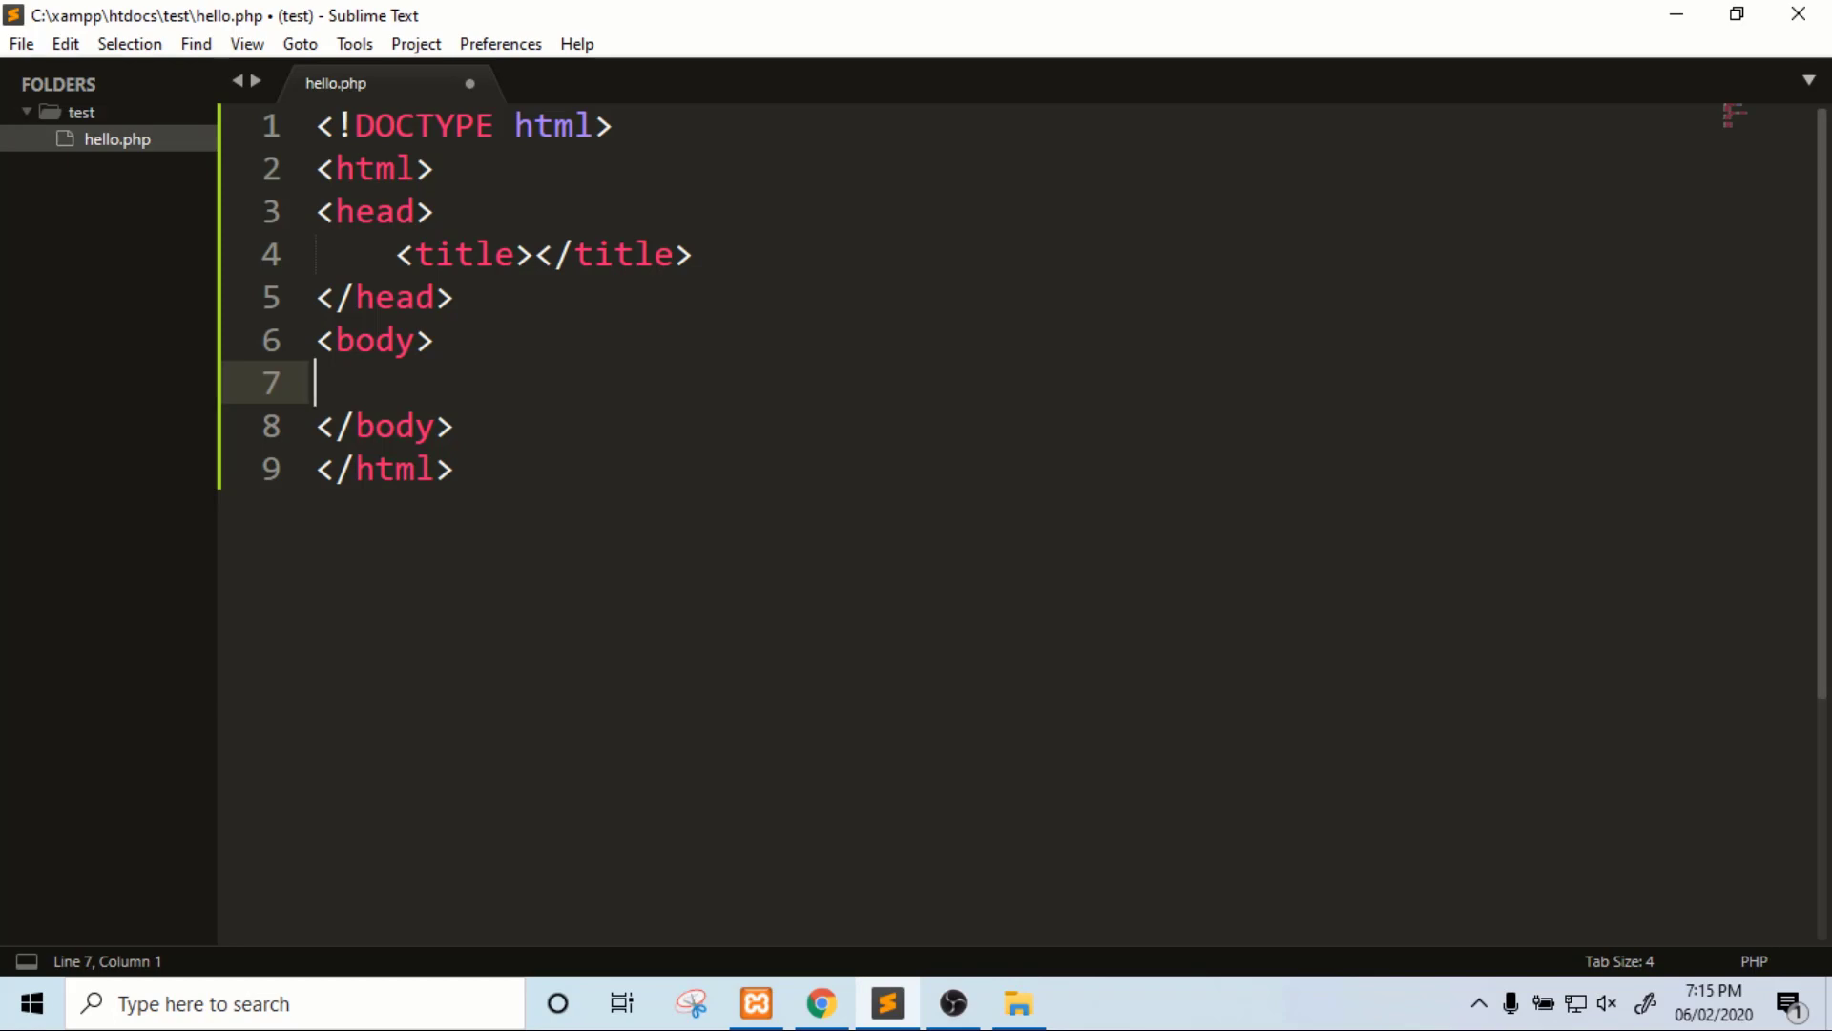
pyautogui.write('h2')
pyautogui.press('Tab')
pyautogui.write('HE')
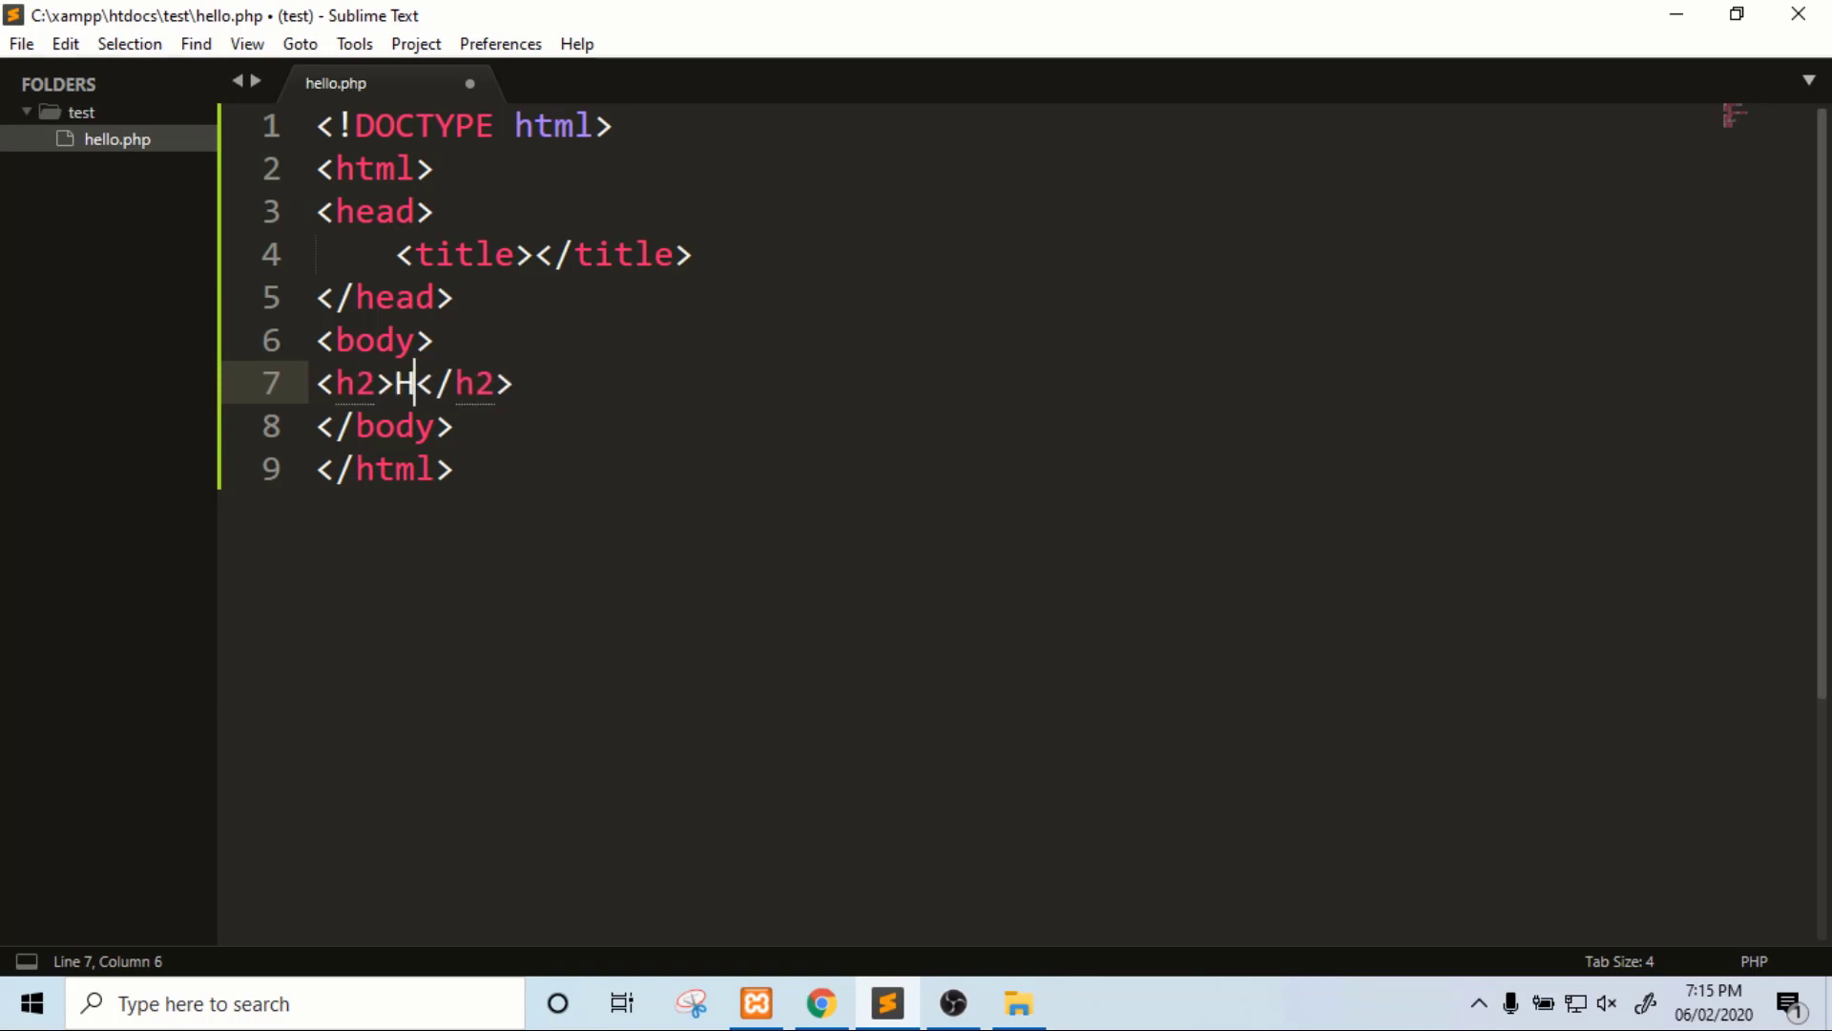
pyautogui.press('BackSpace')
pyautogui.write('ello ')
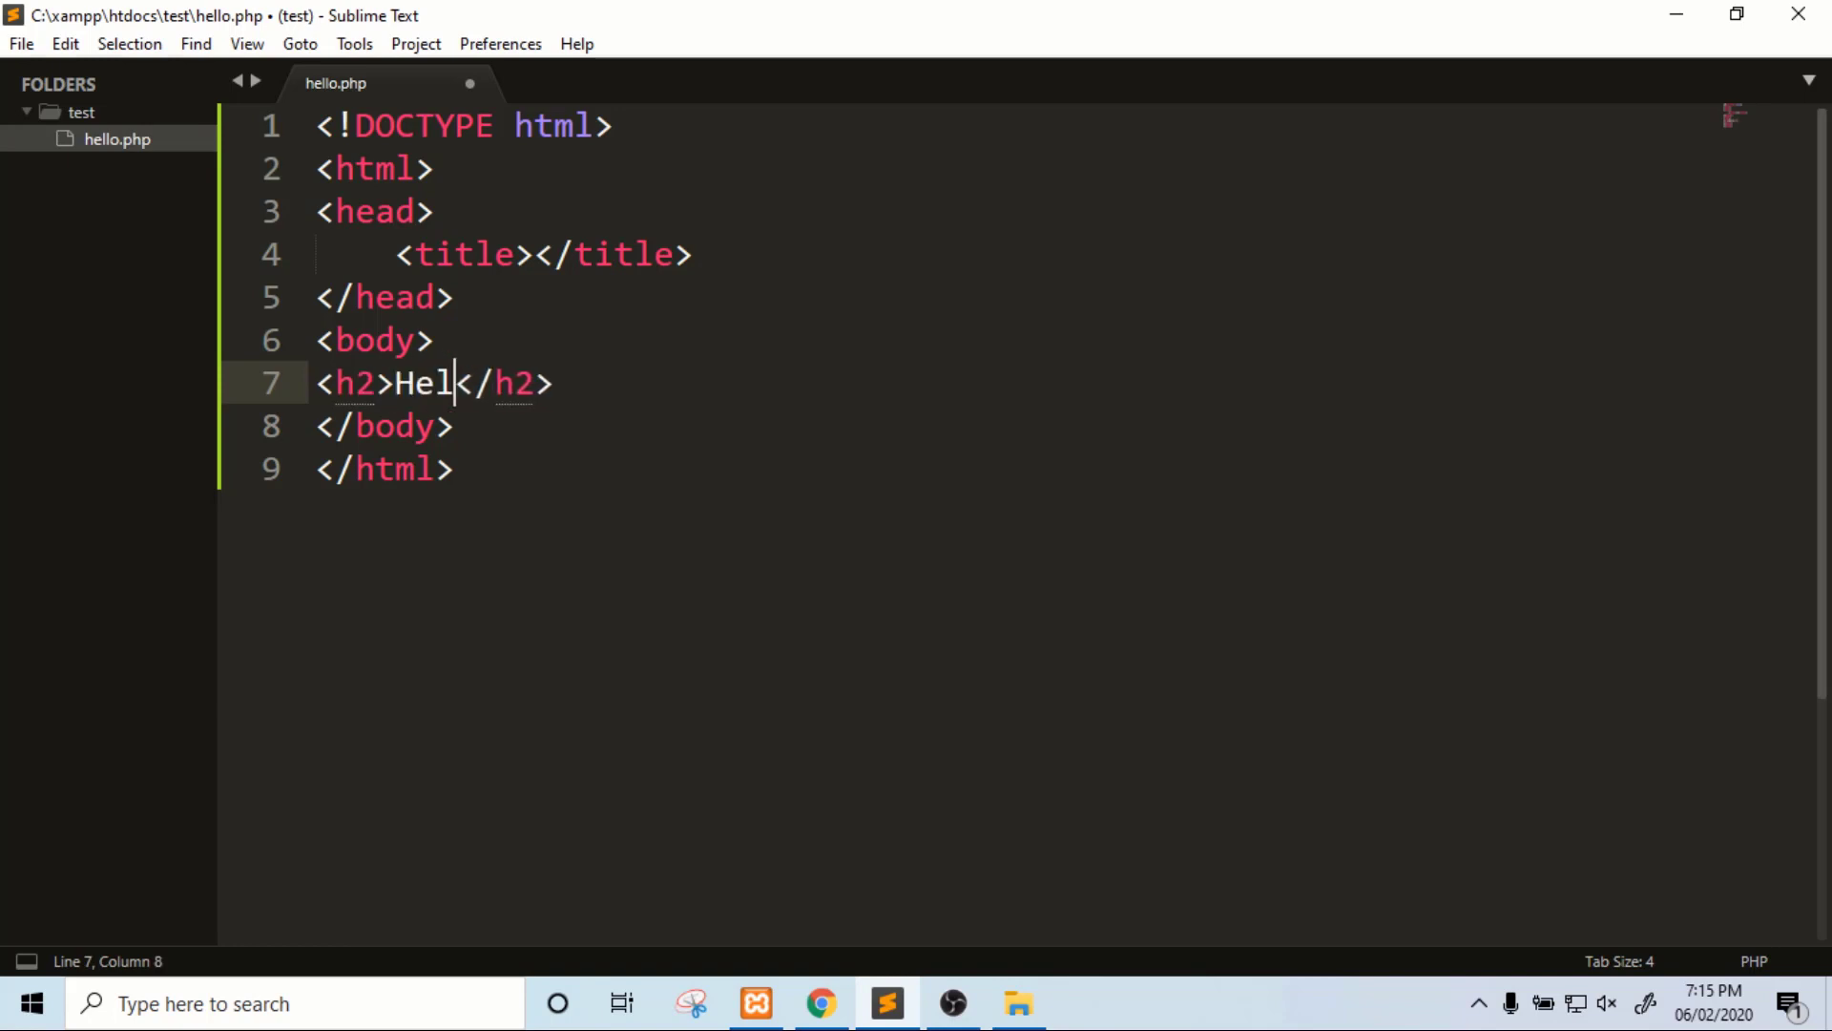
pyautogui.write('wo')
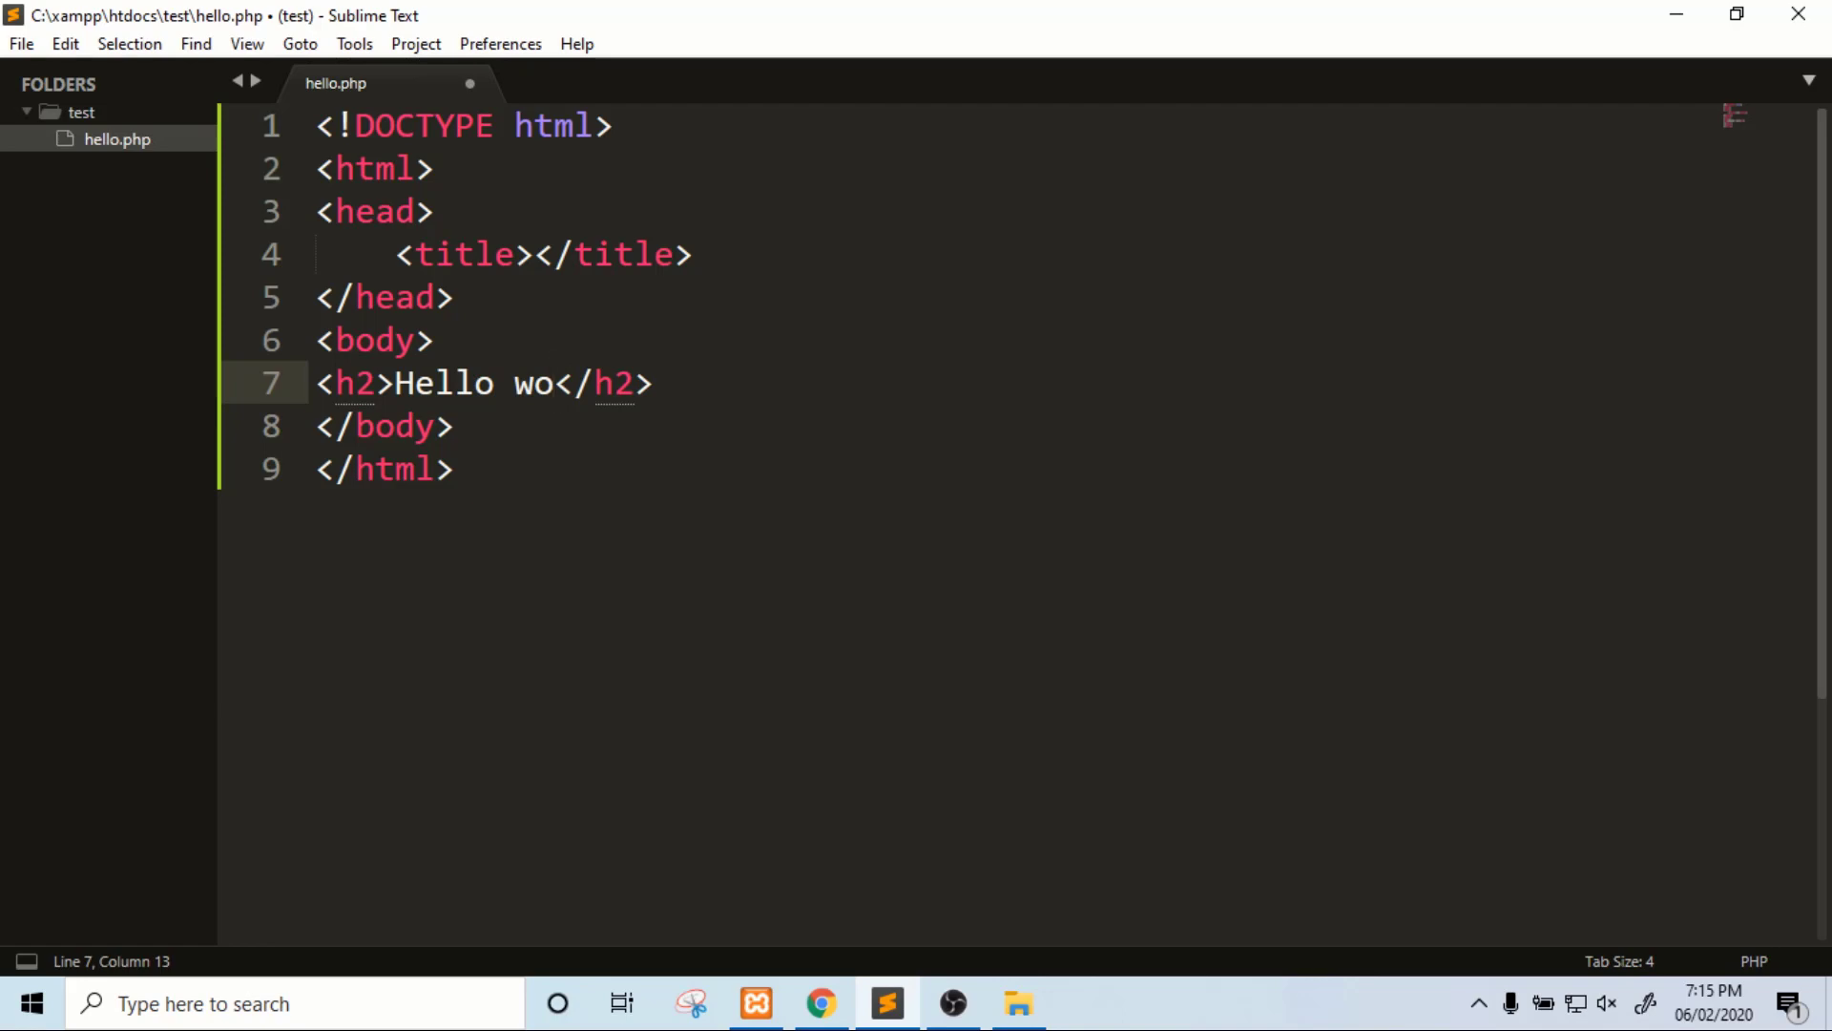
pyautogui.write('rld')
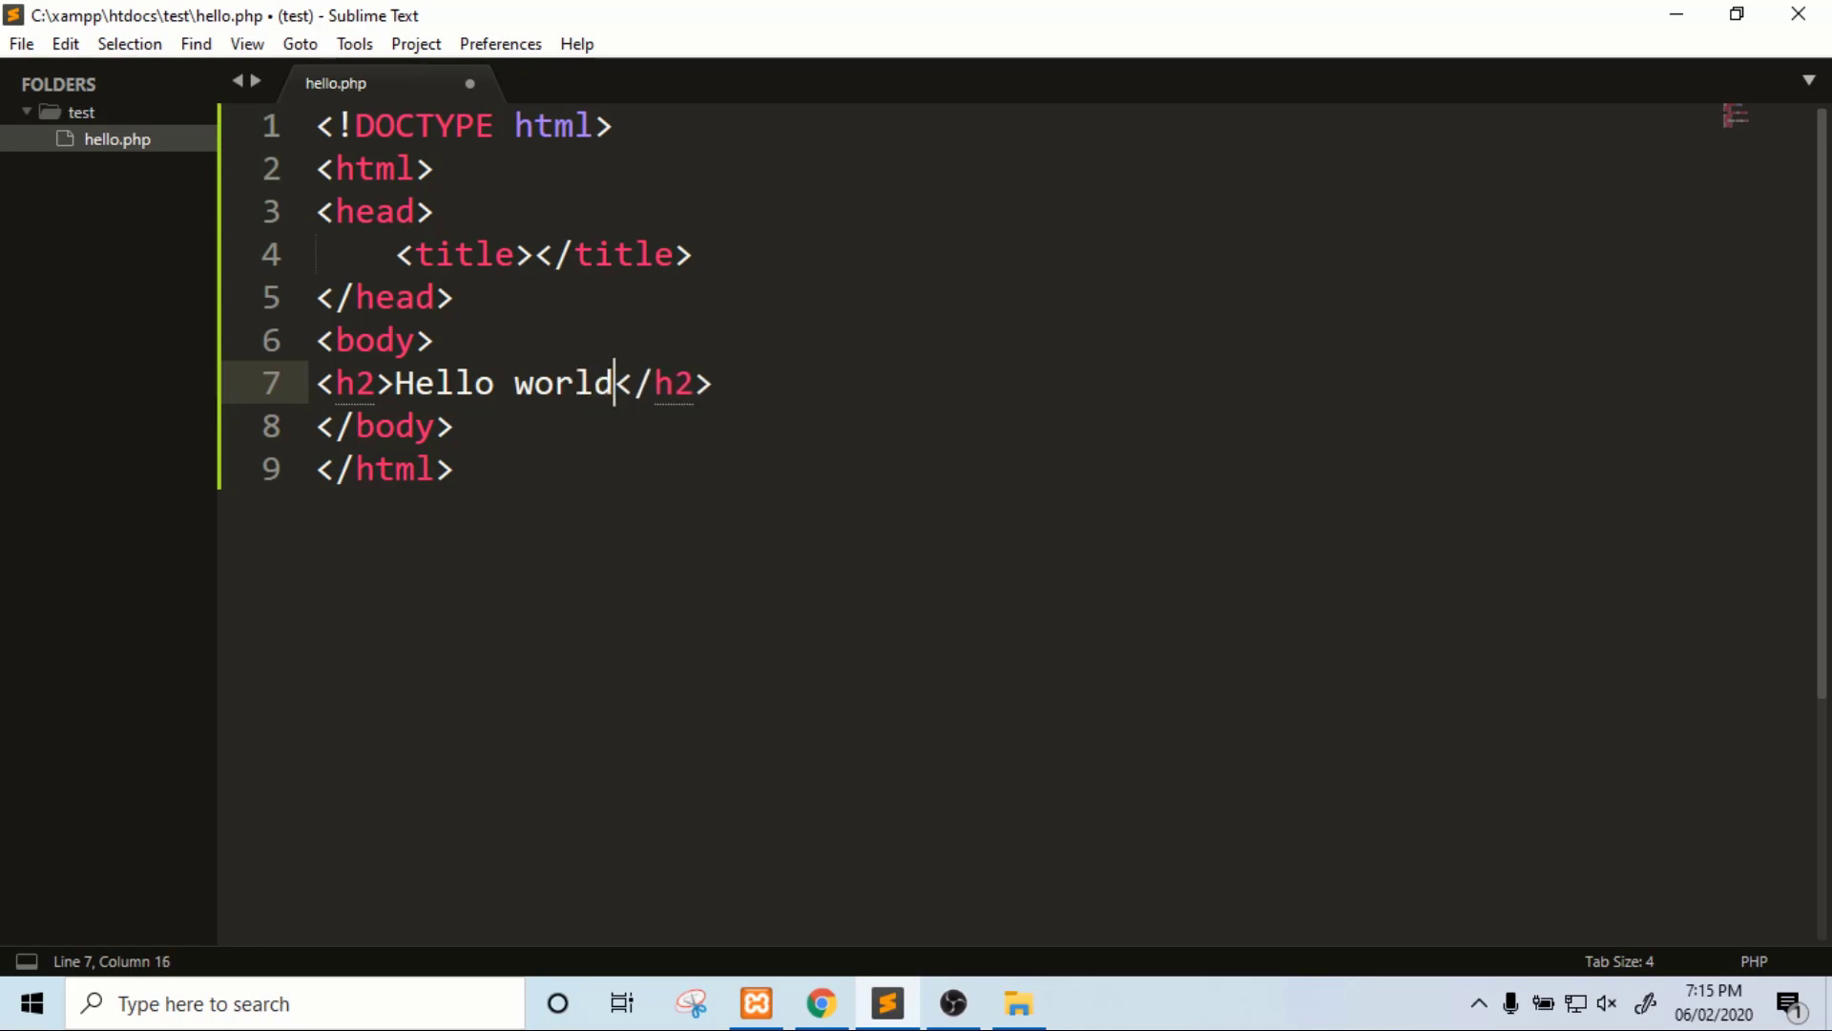
# Save hello.php from the File menu.
pyautogui.hotkey('alt', 'f')
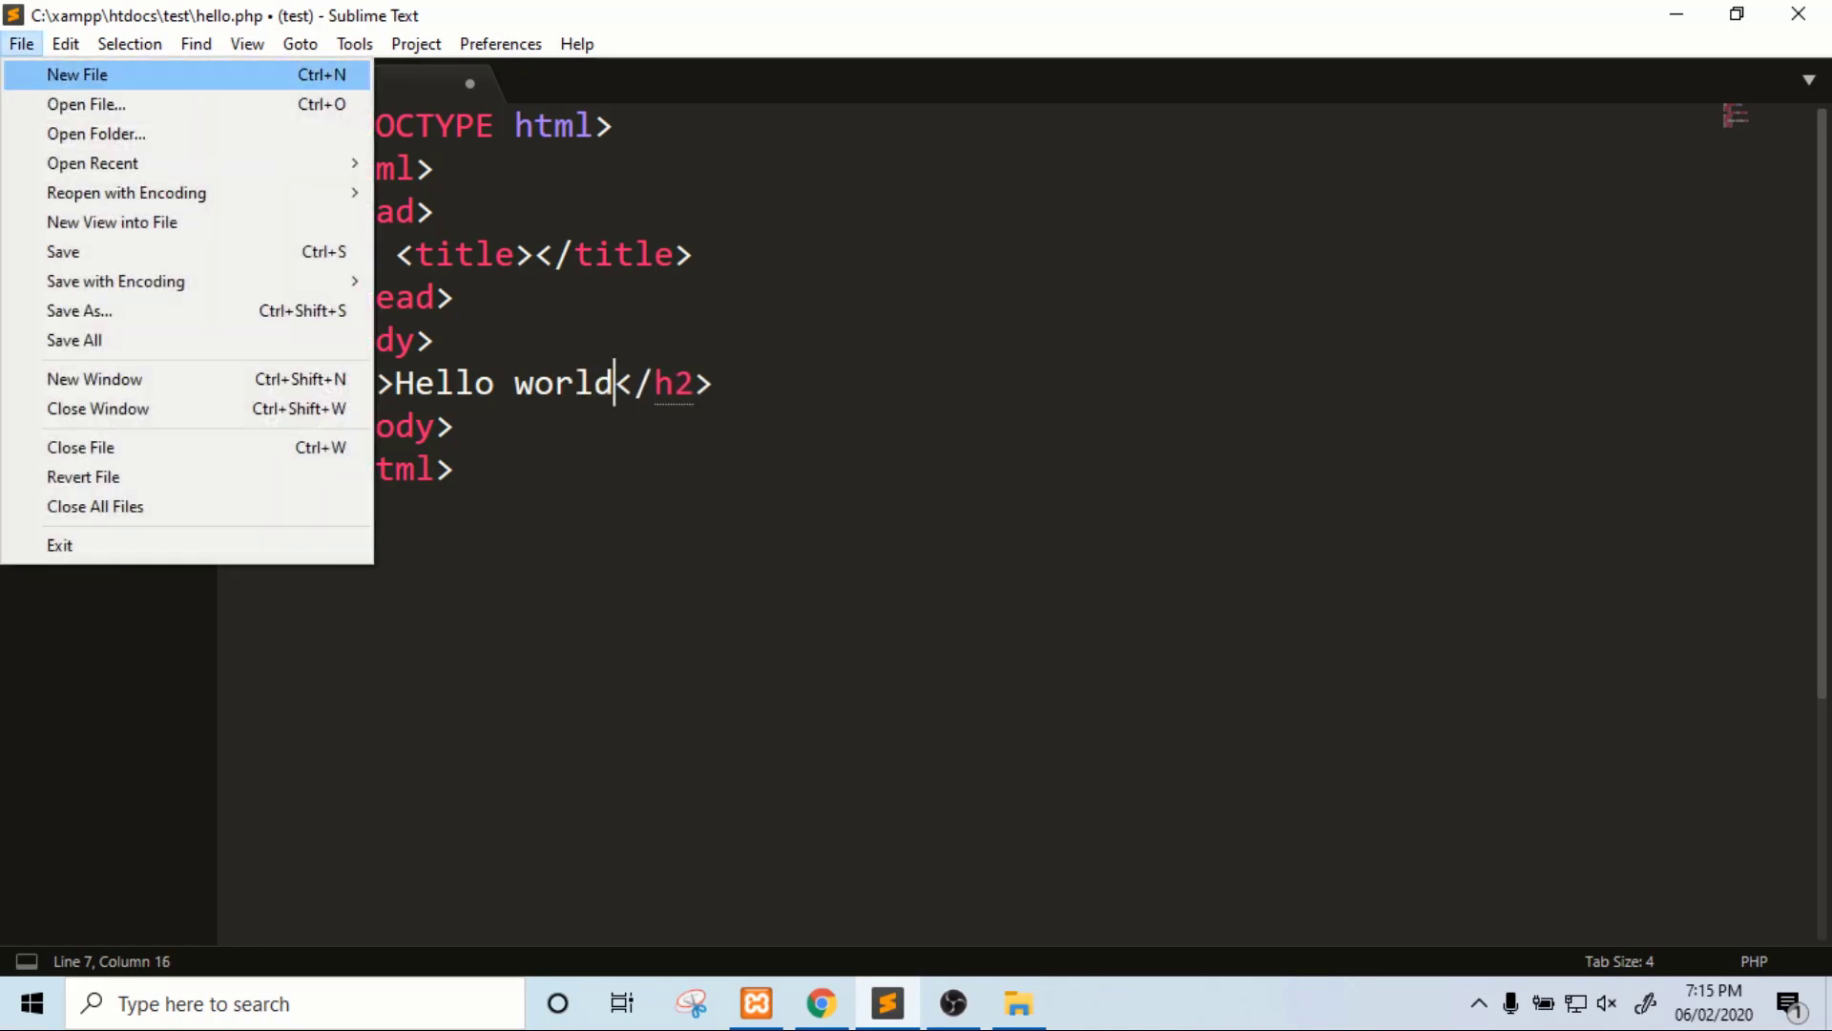
pyautogui.press('Down')
pyautogui.press('Down')
pyautogui.press('Down')
pyautogui.press('Down')
pyautogui.press('Down')
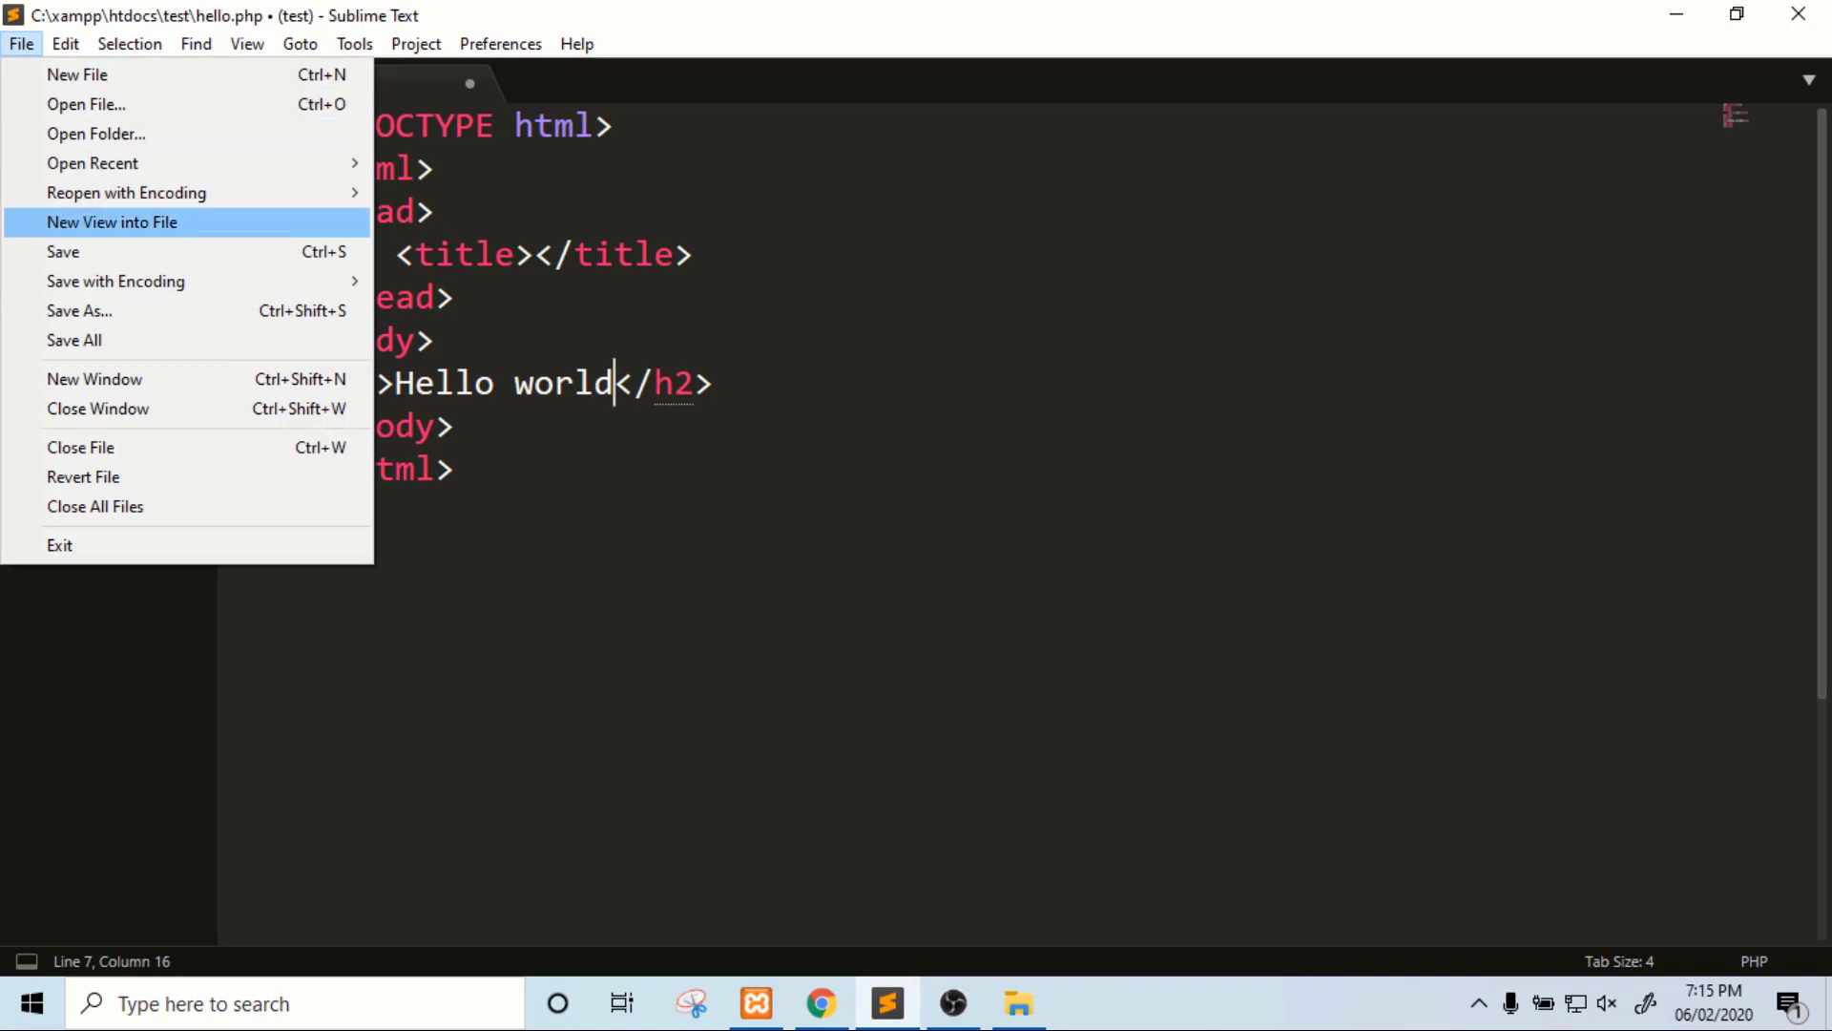
pyautogui.press('Down')
pyautogui.press('Return')
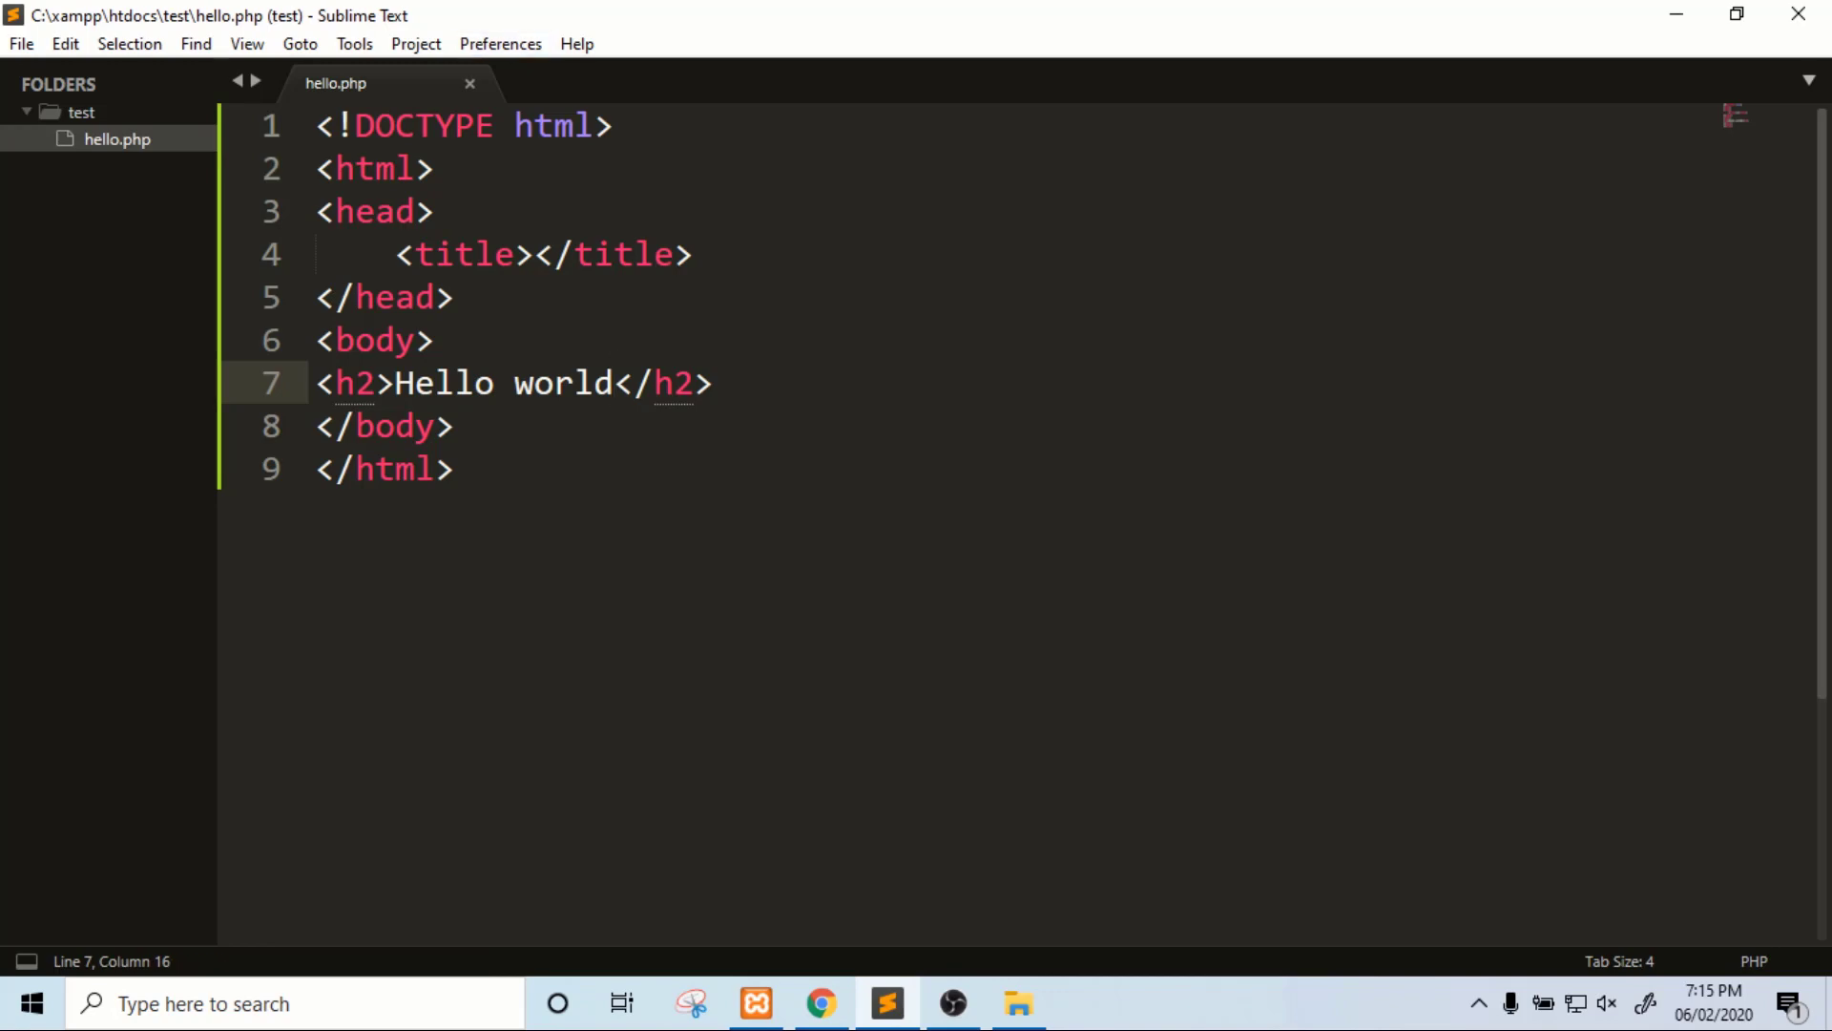
# In Chrome, replace the leftover tab with a fresh one and enter localhost/test/hello.php.
pyautogui.click(821, 1003)
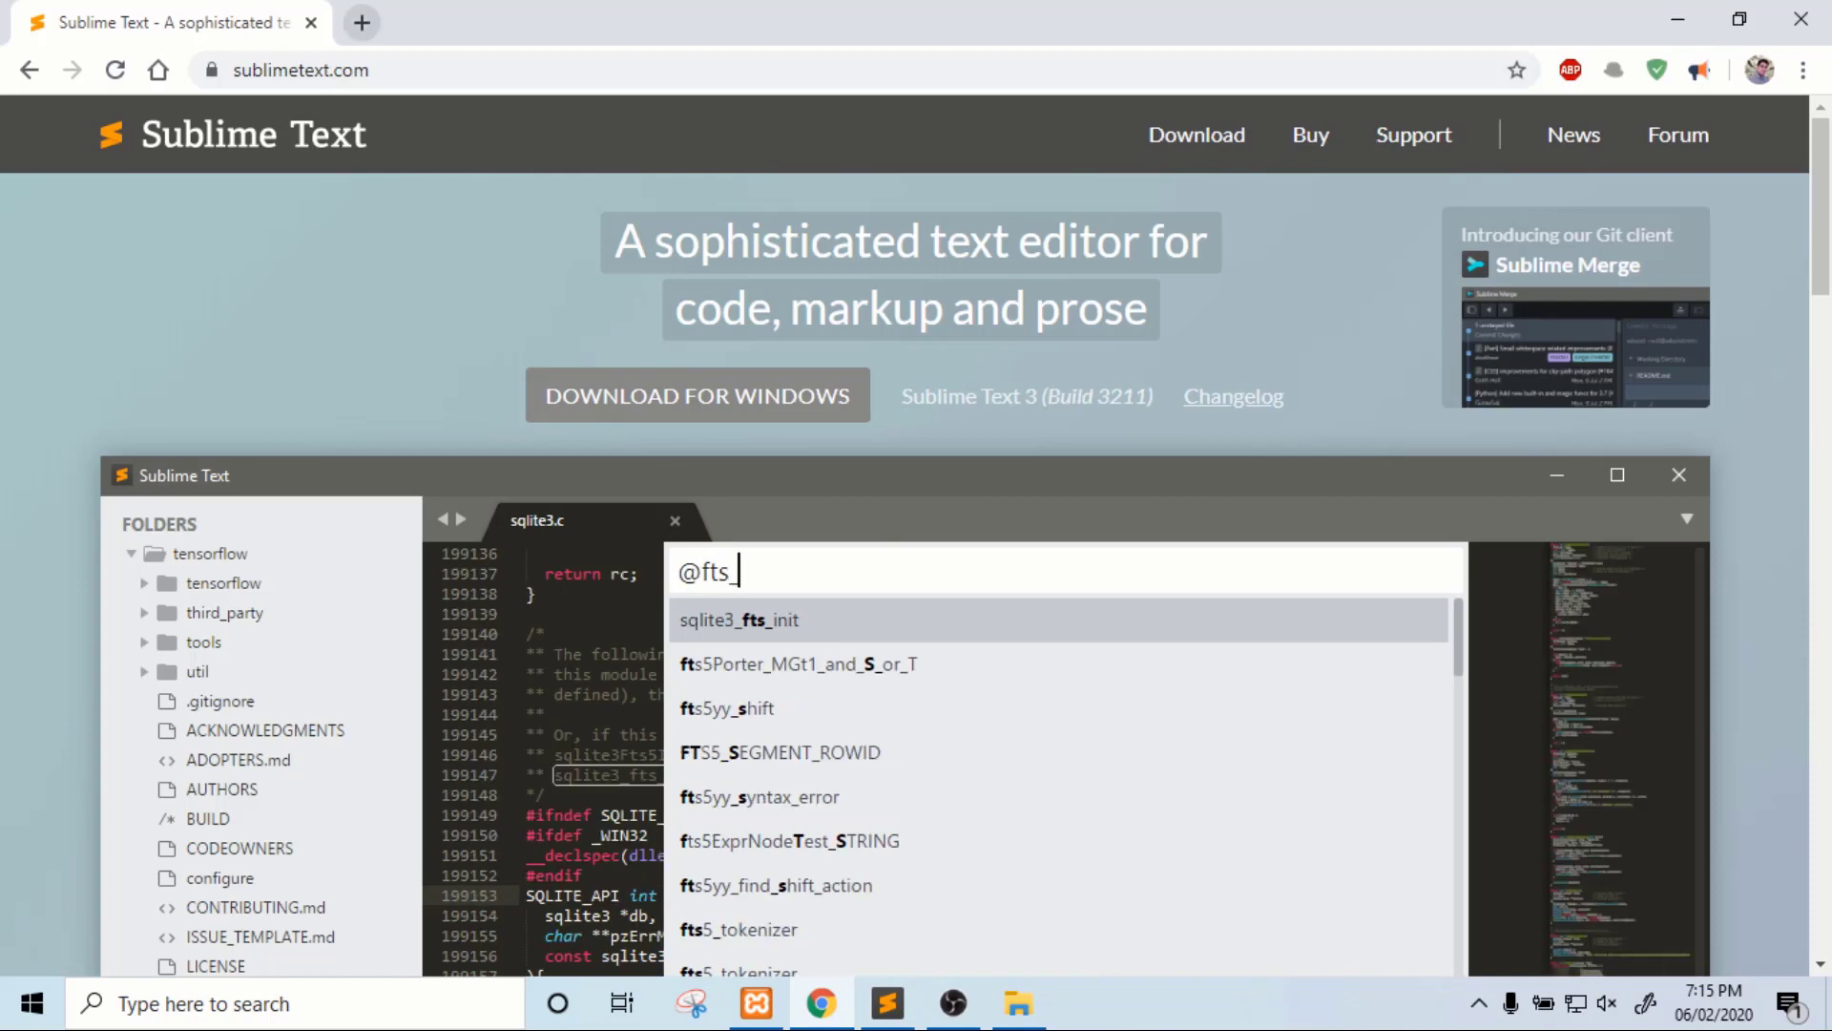
pyautogui.click(361, 22)
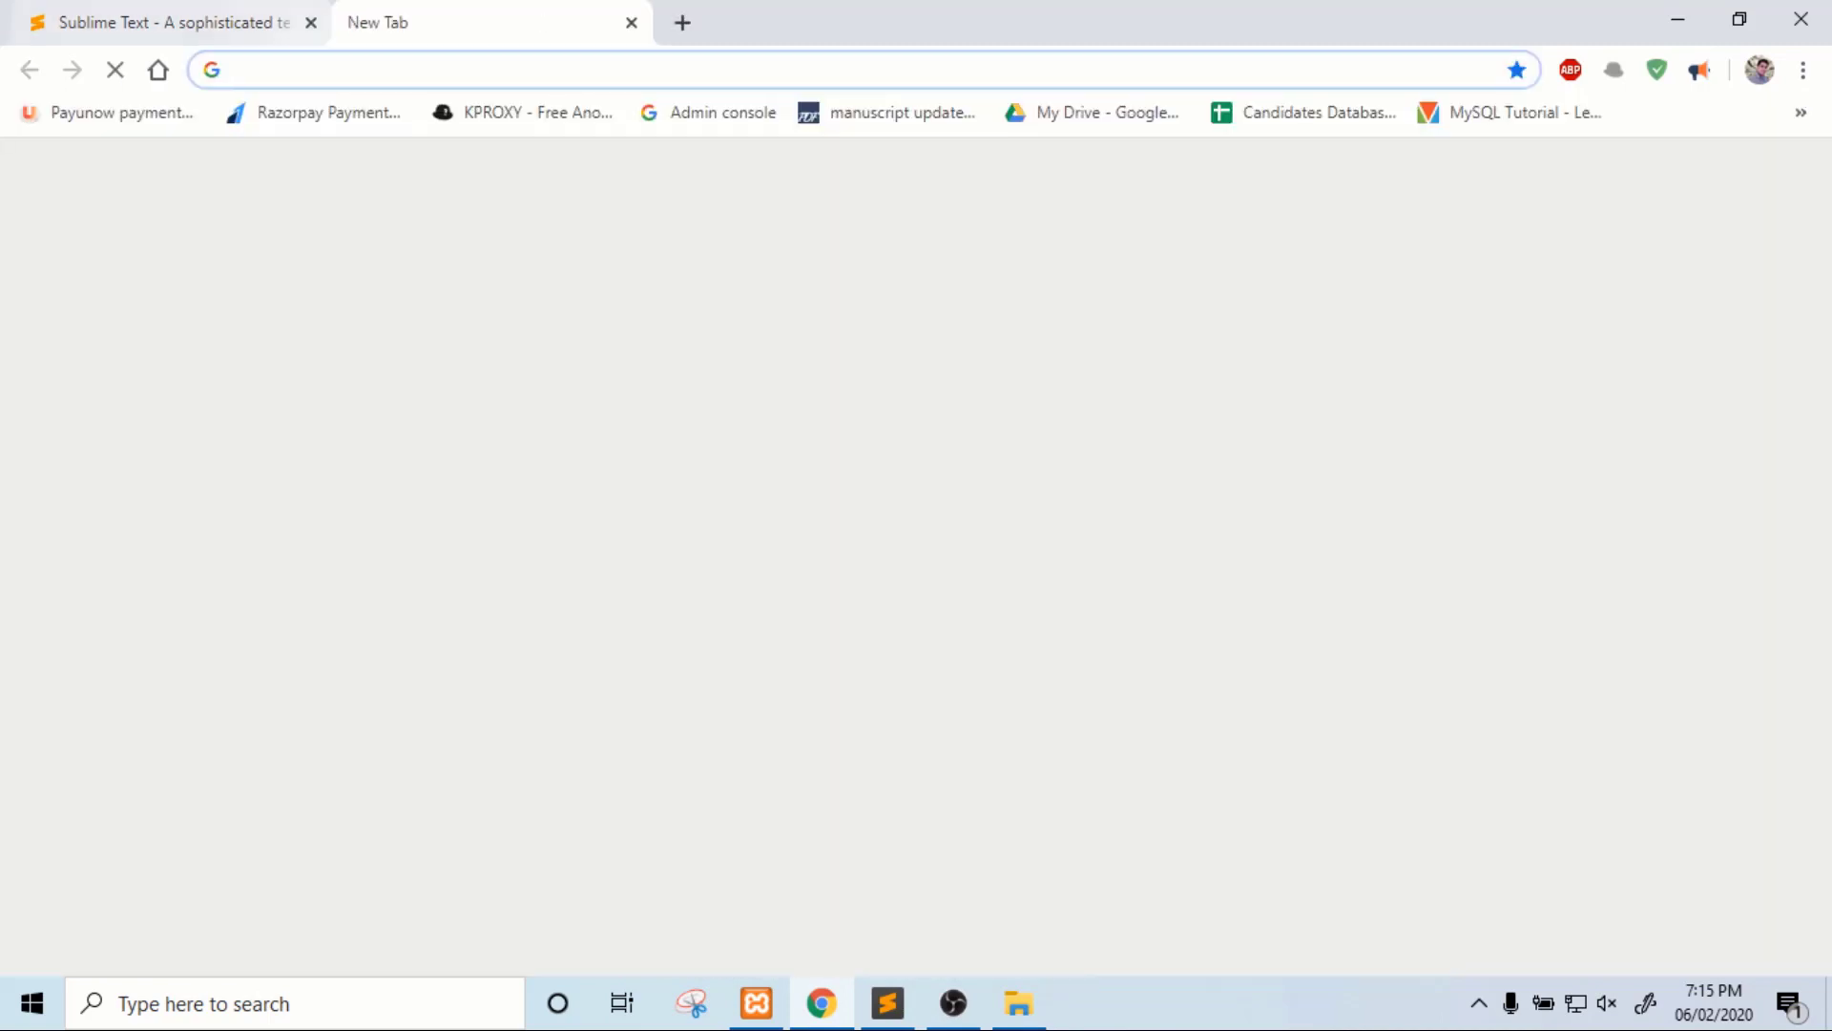
pyautogui.click(310, 22)
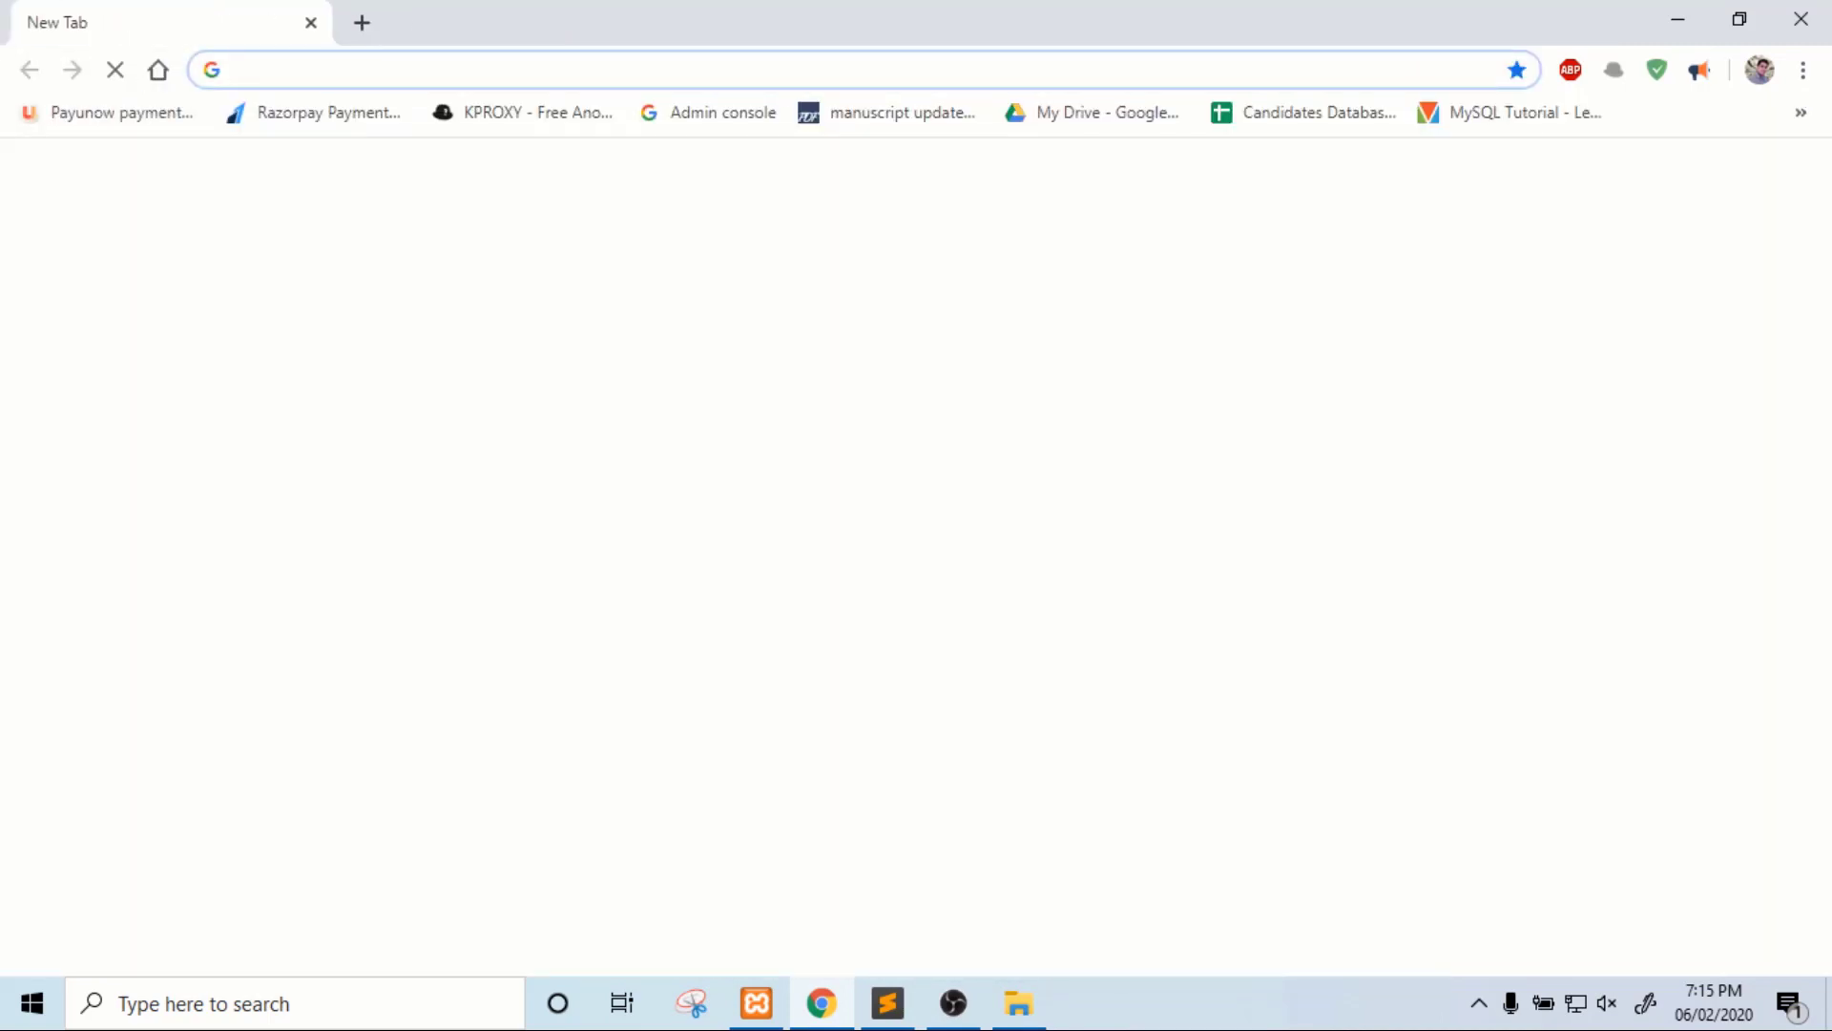
pyautogui.write('lo')
pyautogui.press('Right')
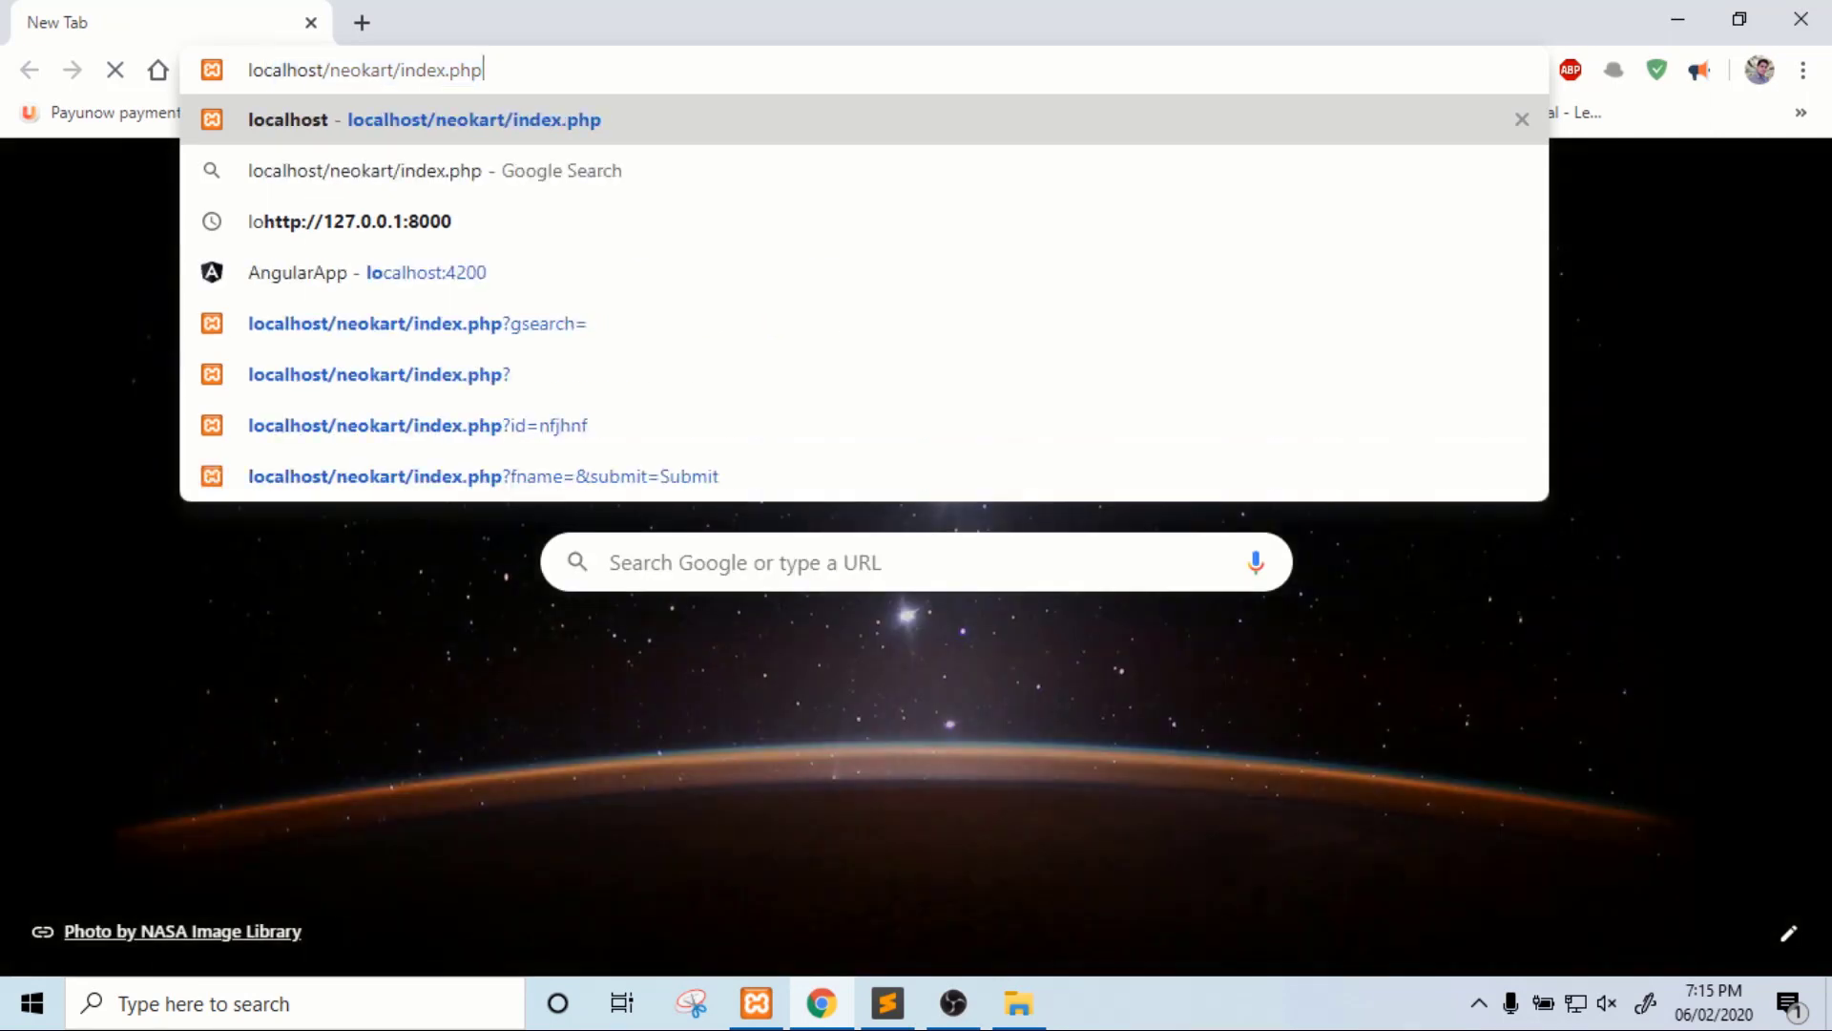
pyautogui.press('BackSpace')
pyautogui.press('BackSpace')
pyautogui.press('BackSpace')
pyautogui.press('BackSpace')
pyautogui.press('BackSpace')
pyautogui.press('BackSpace')
pyautogui.press('BackSpace')
pyautogui.press('BackSpace')
pyautogui.press('BackSpace')
pyautogui.press('BackSpace')
pyautogui.press('BackSpace')
pyautogui.press('BackSpace')
pyautogui.press('BackSpace')
pyautogui.press('BackSpace')
pyautogui.press('BackSpace')
pyautogui.press('BackSpace')
pyautogui.press('BackSpace')
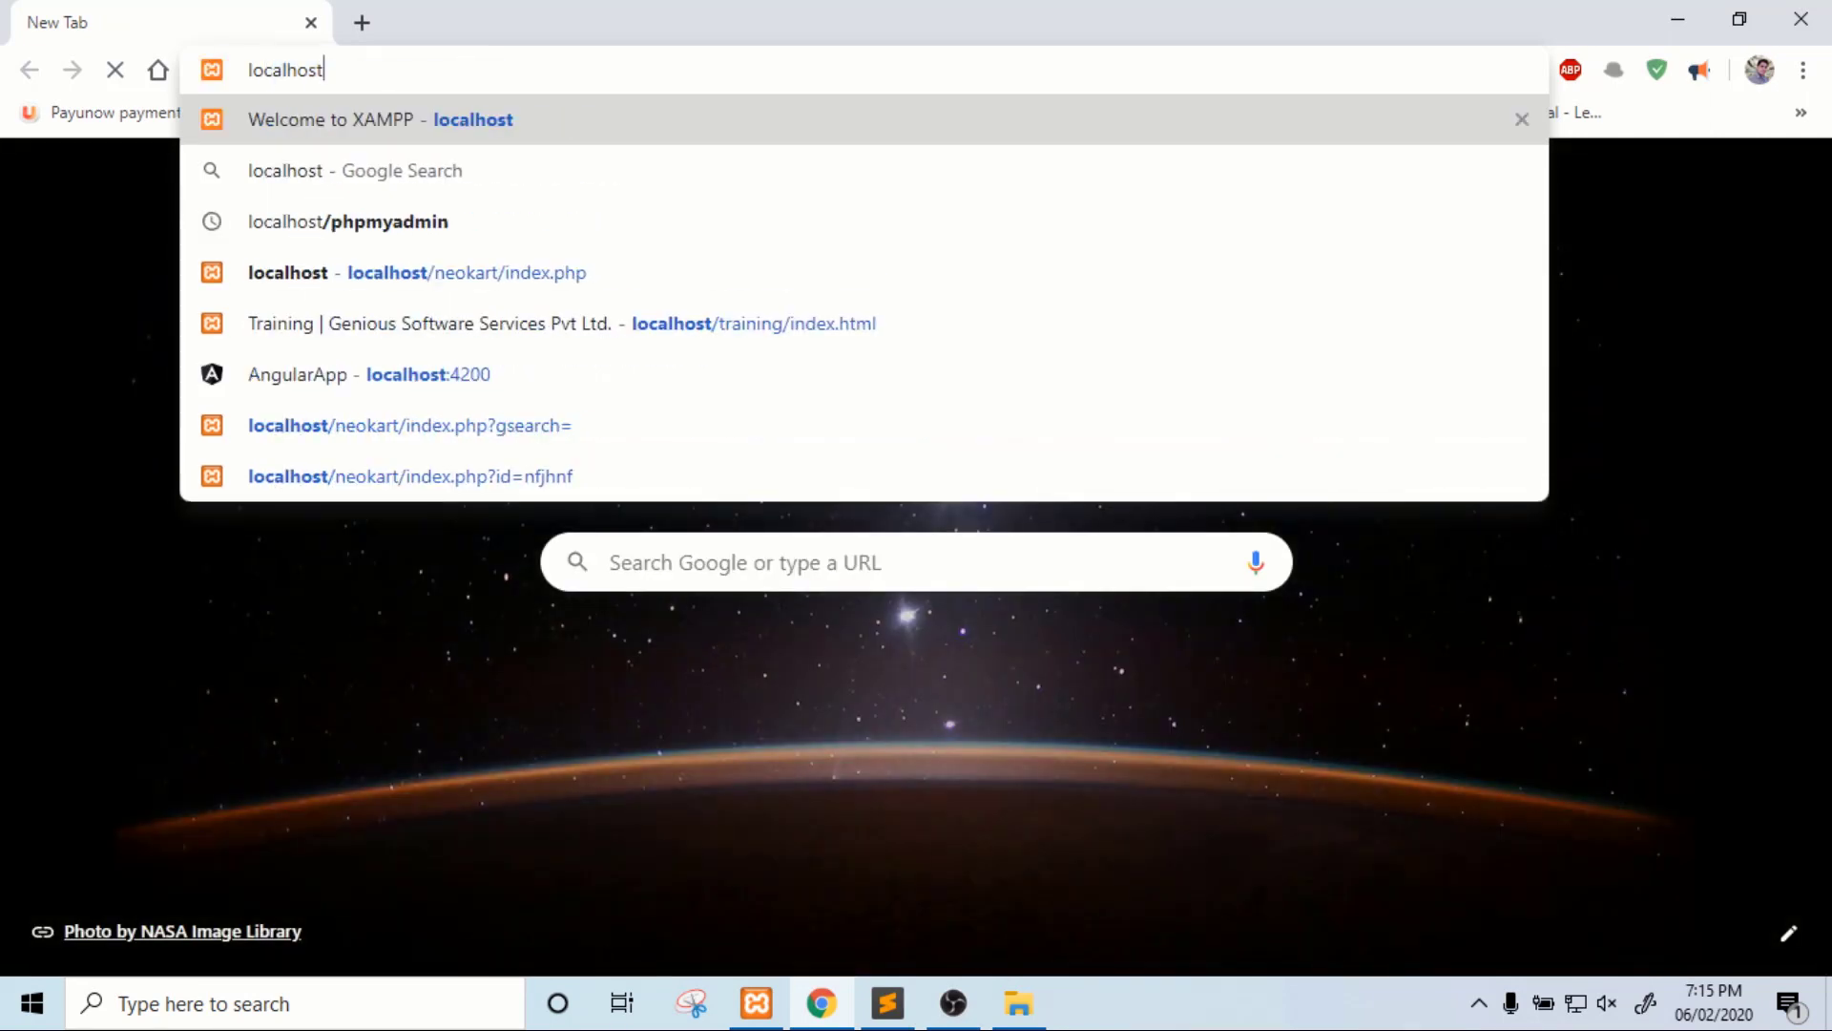
pyautogui.write('test/')
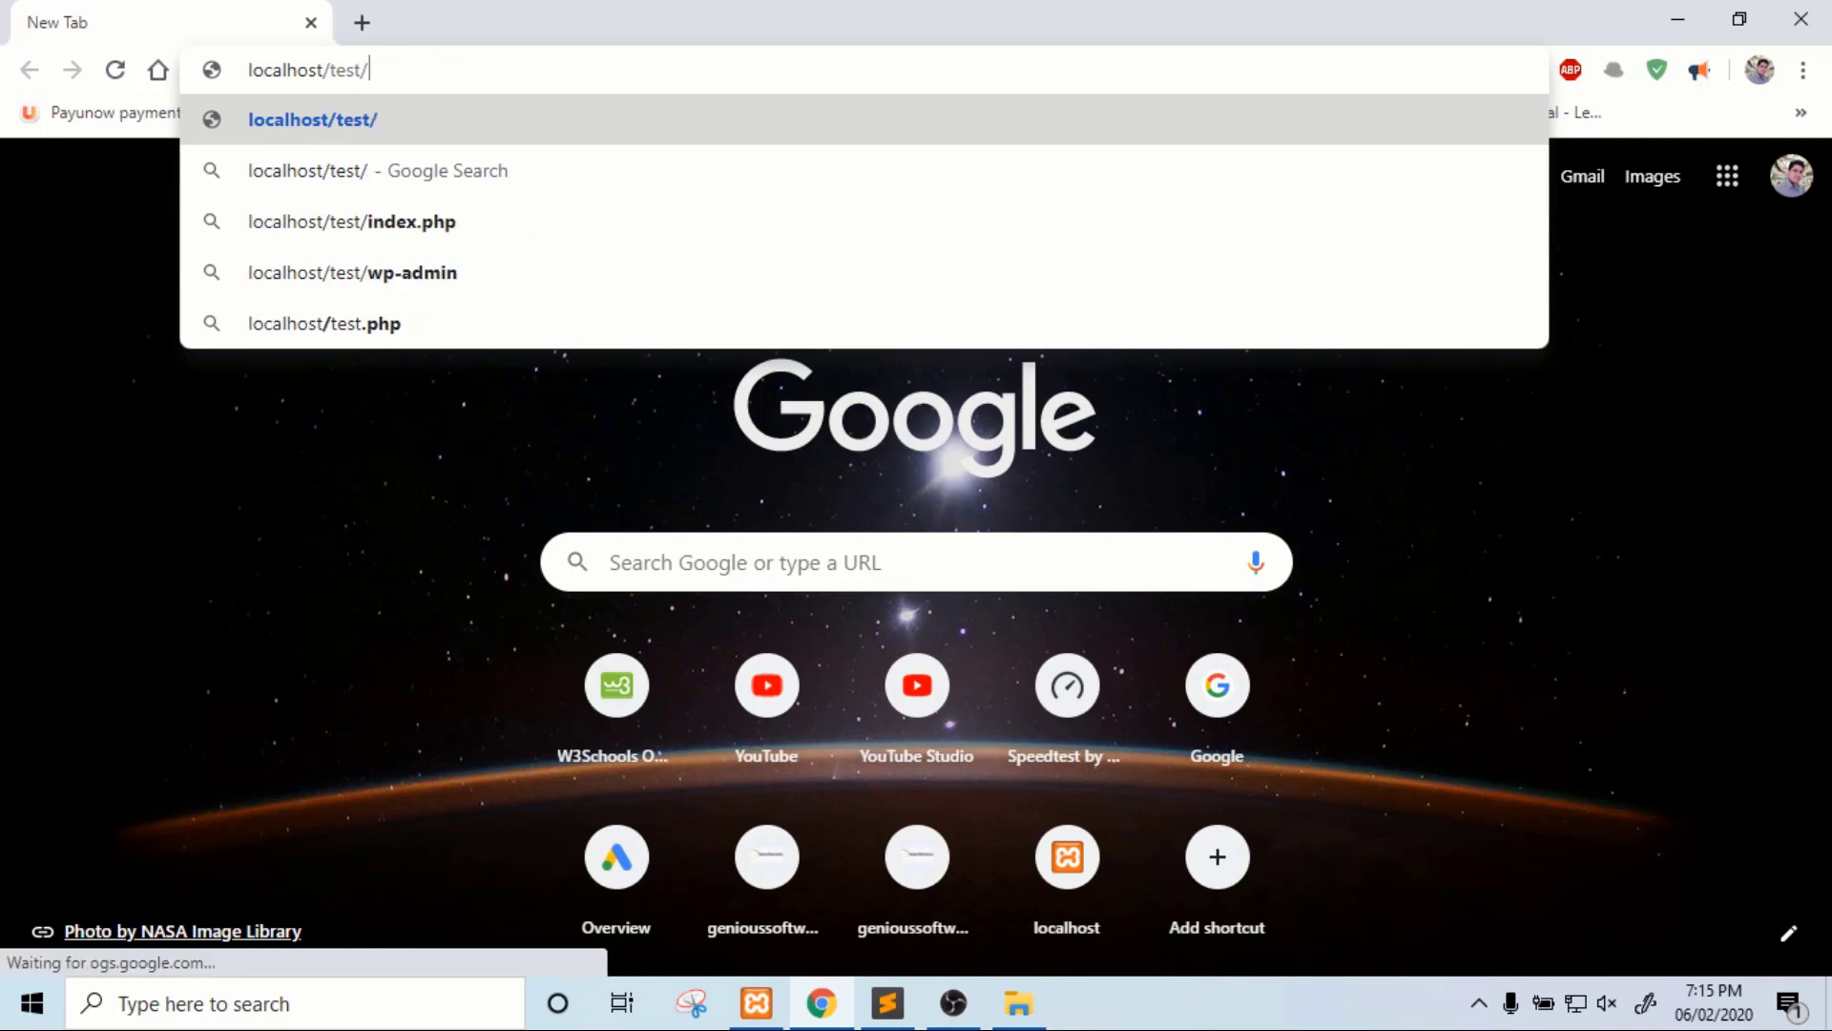
pyautogui.write('hell')
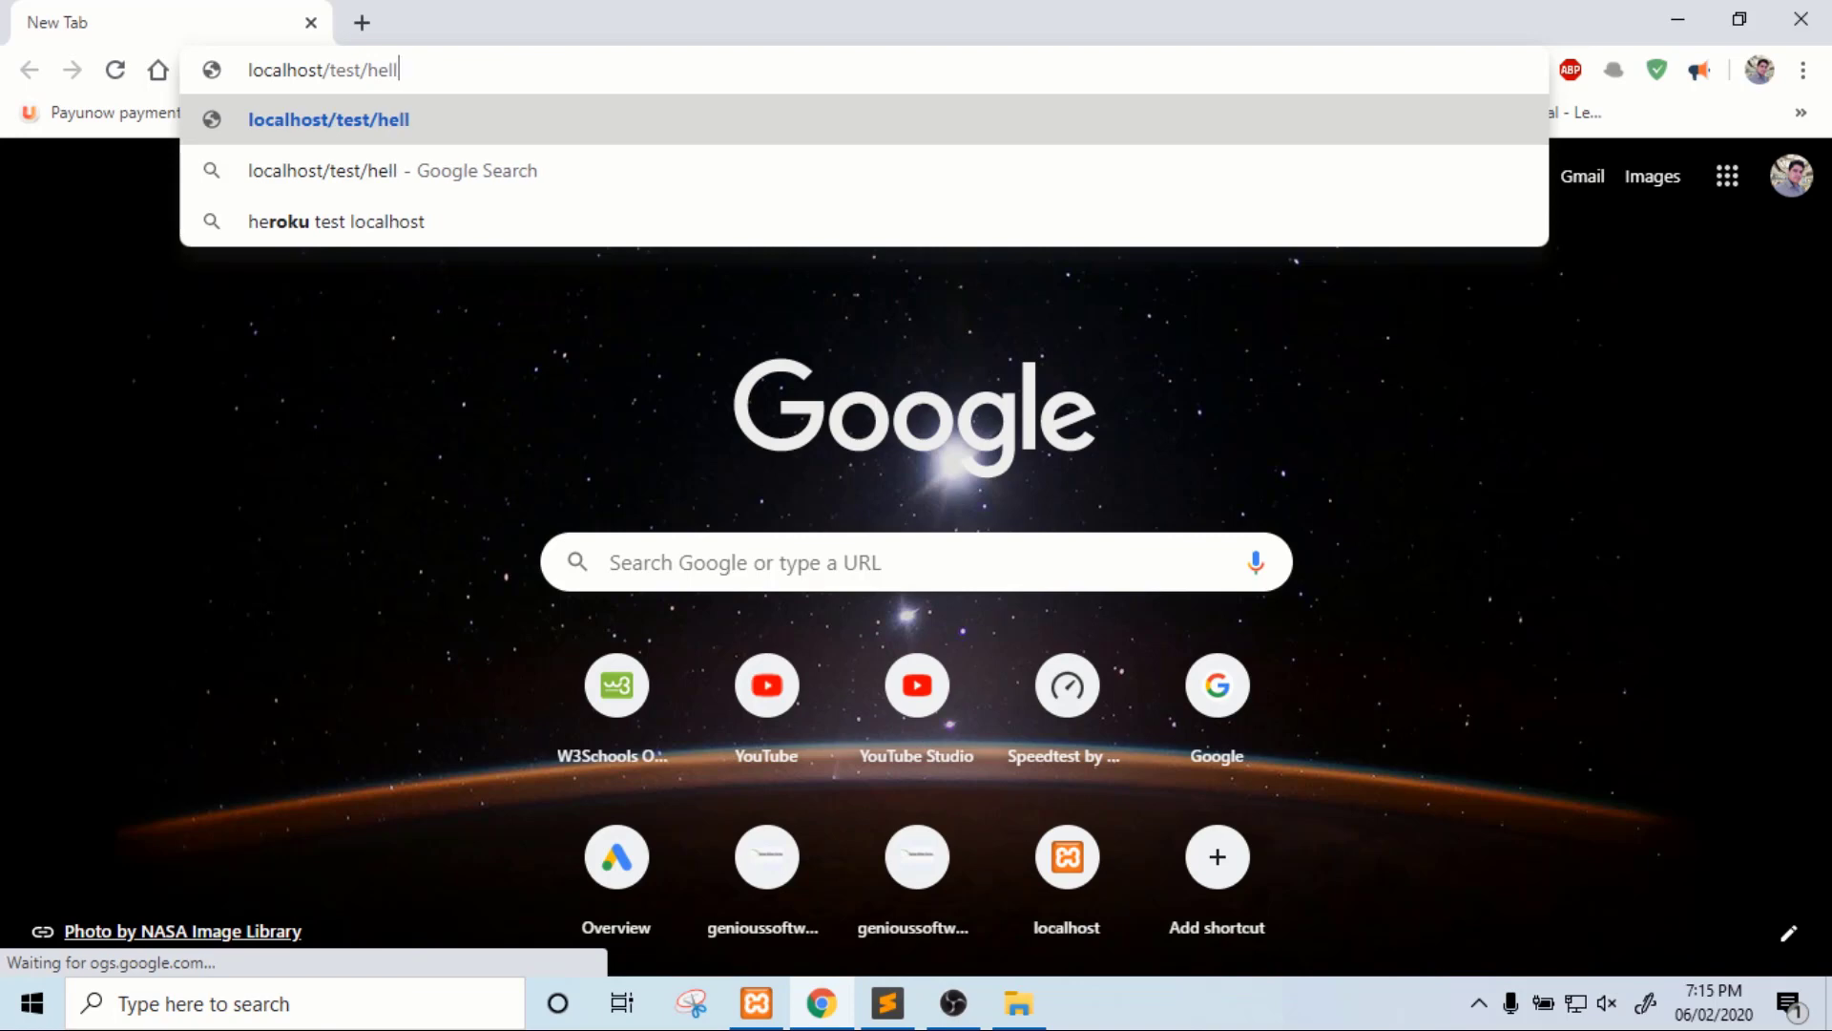
pyautogui.write('o.php')
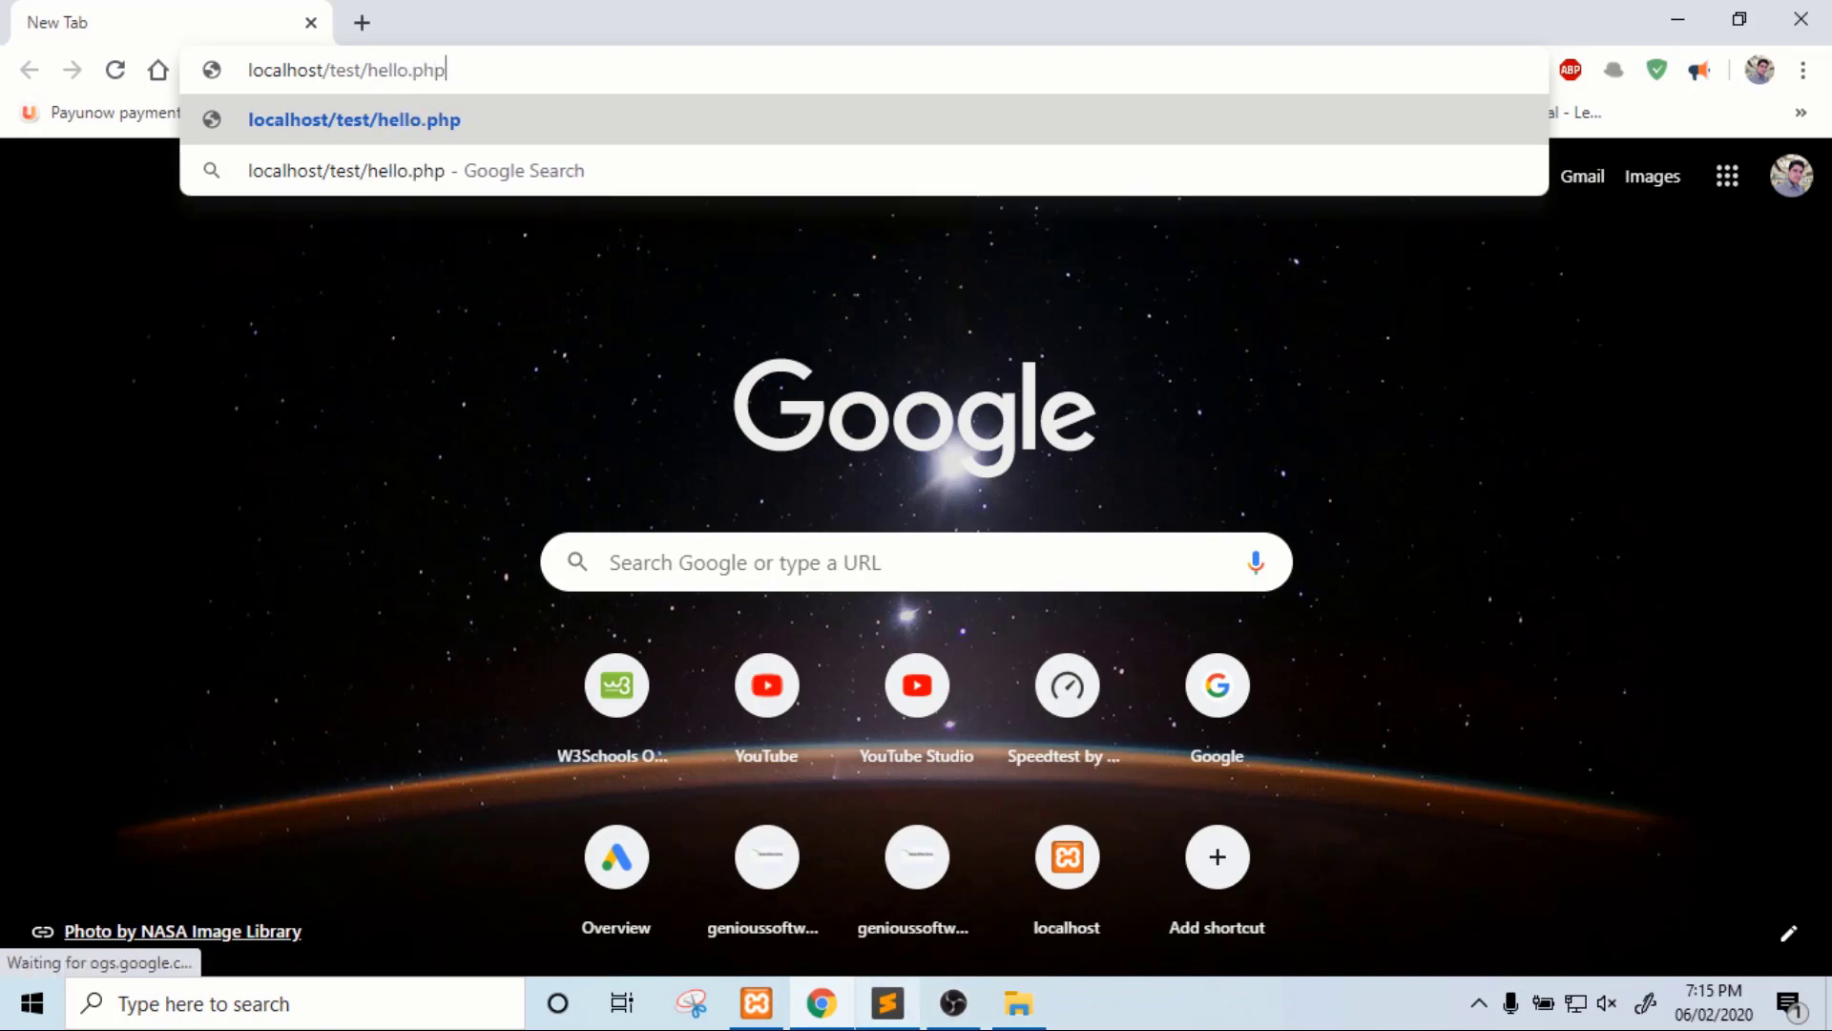
# Verify the file name in the editor, load localhost/test/hello.php, then return to hello.php.
pyautogui.click(888, 1003)
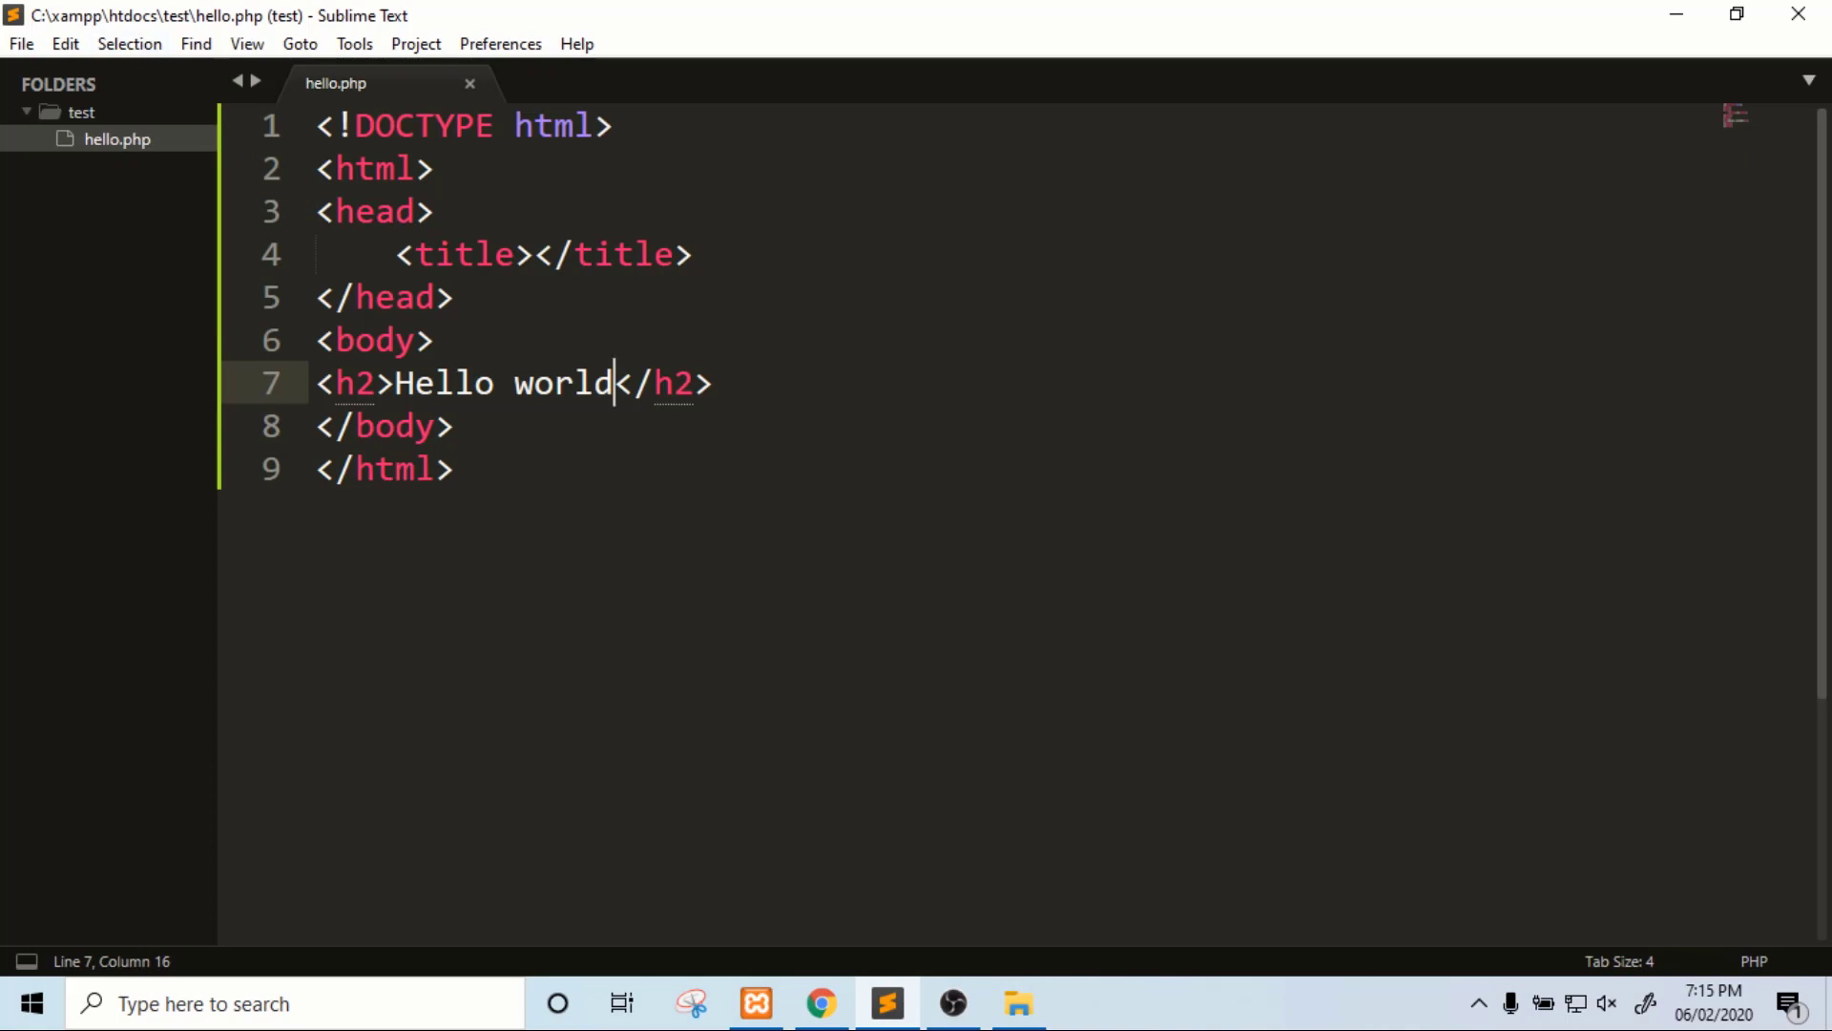
pyautogui.click(821, 1003)
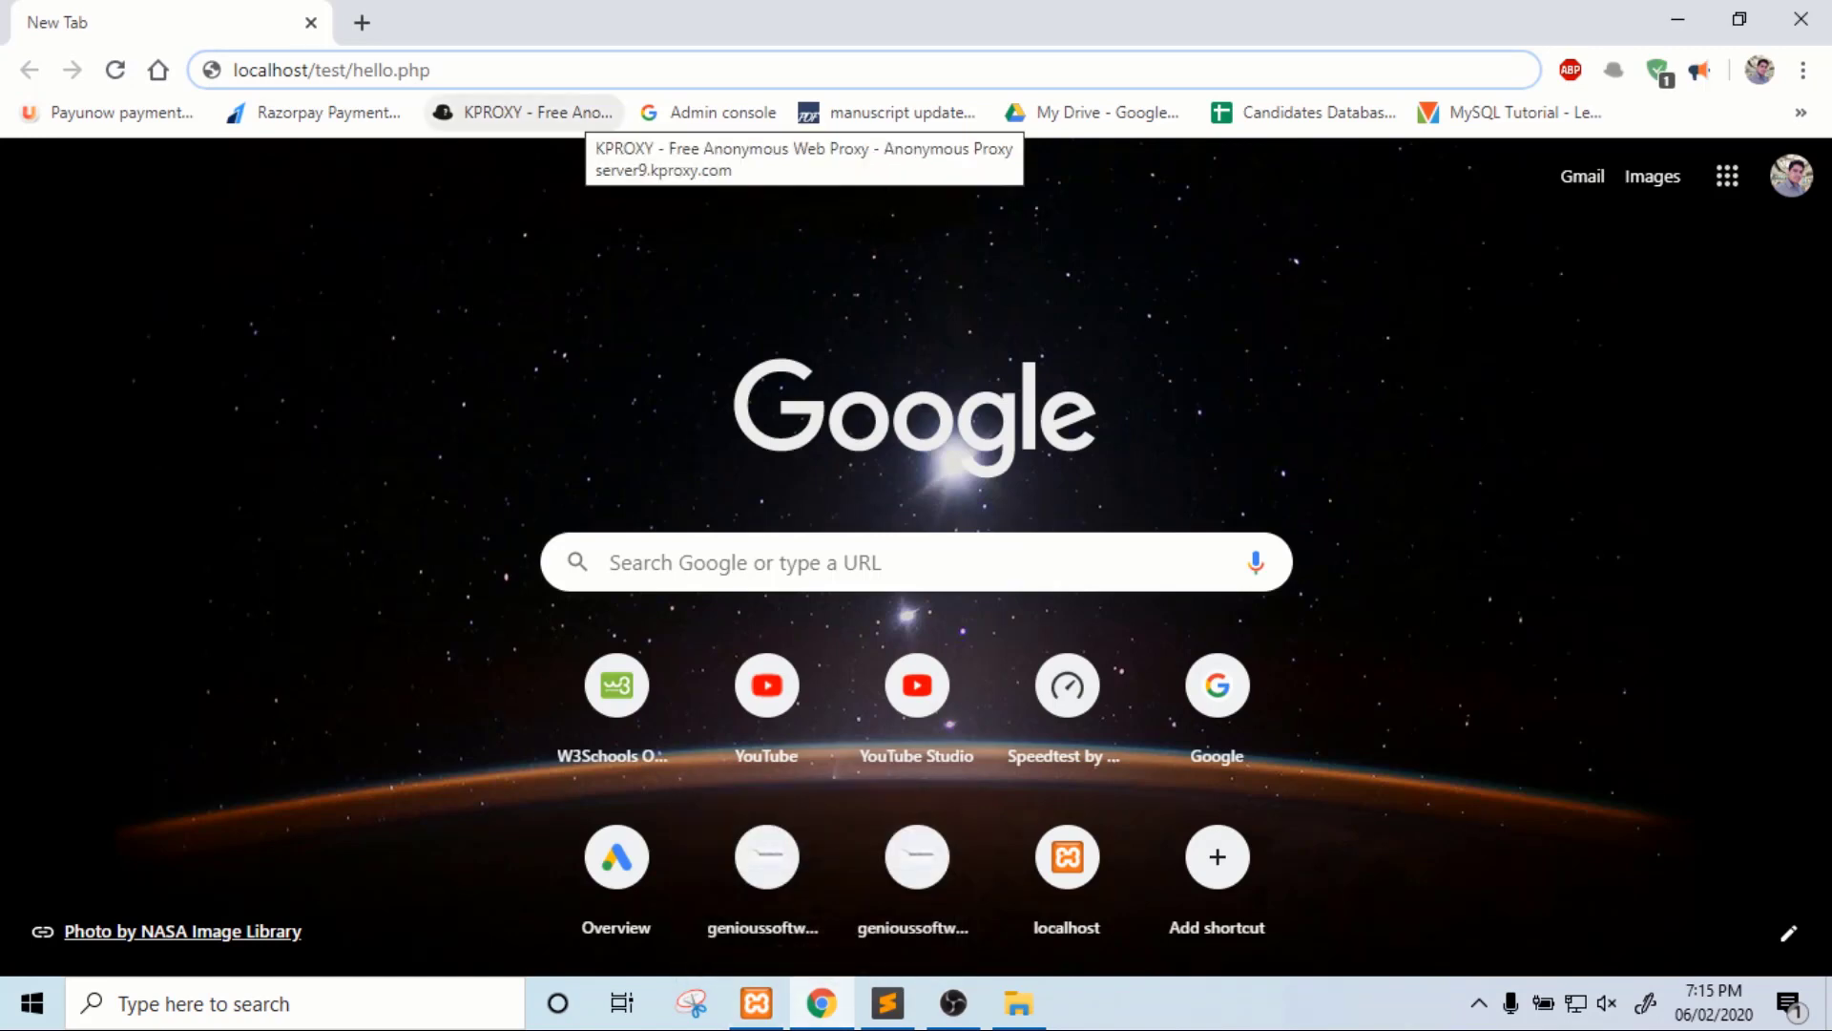
pyautogui.press('Return')
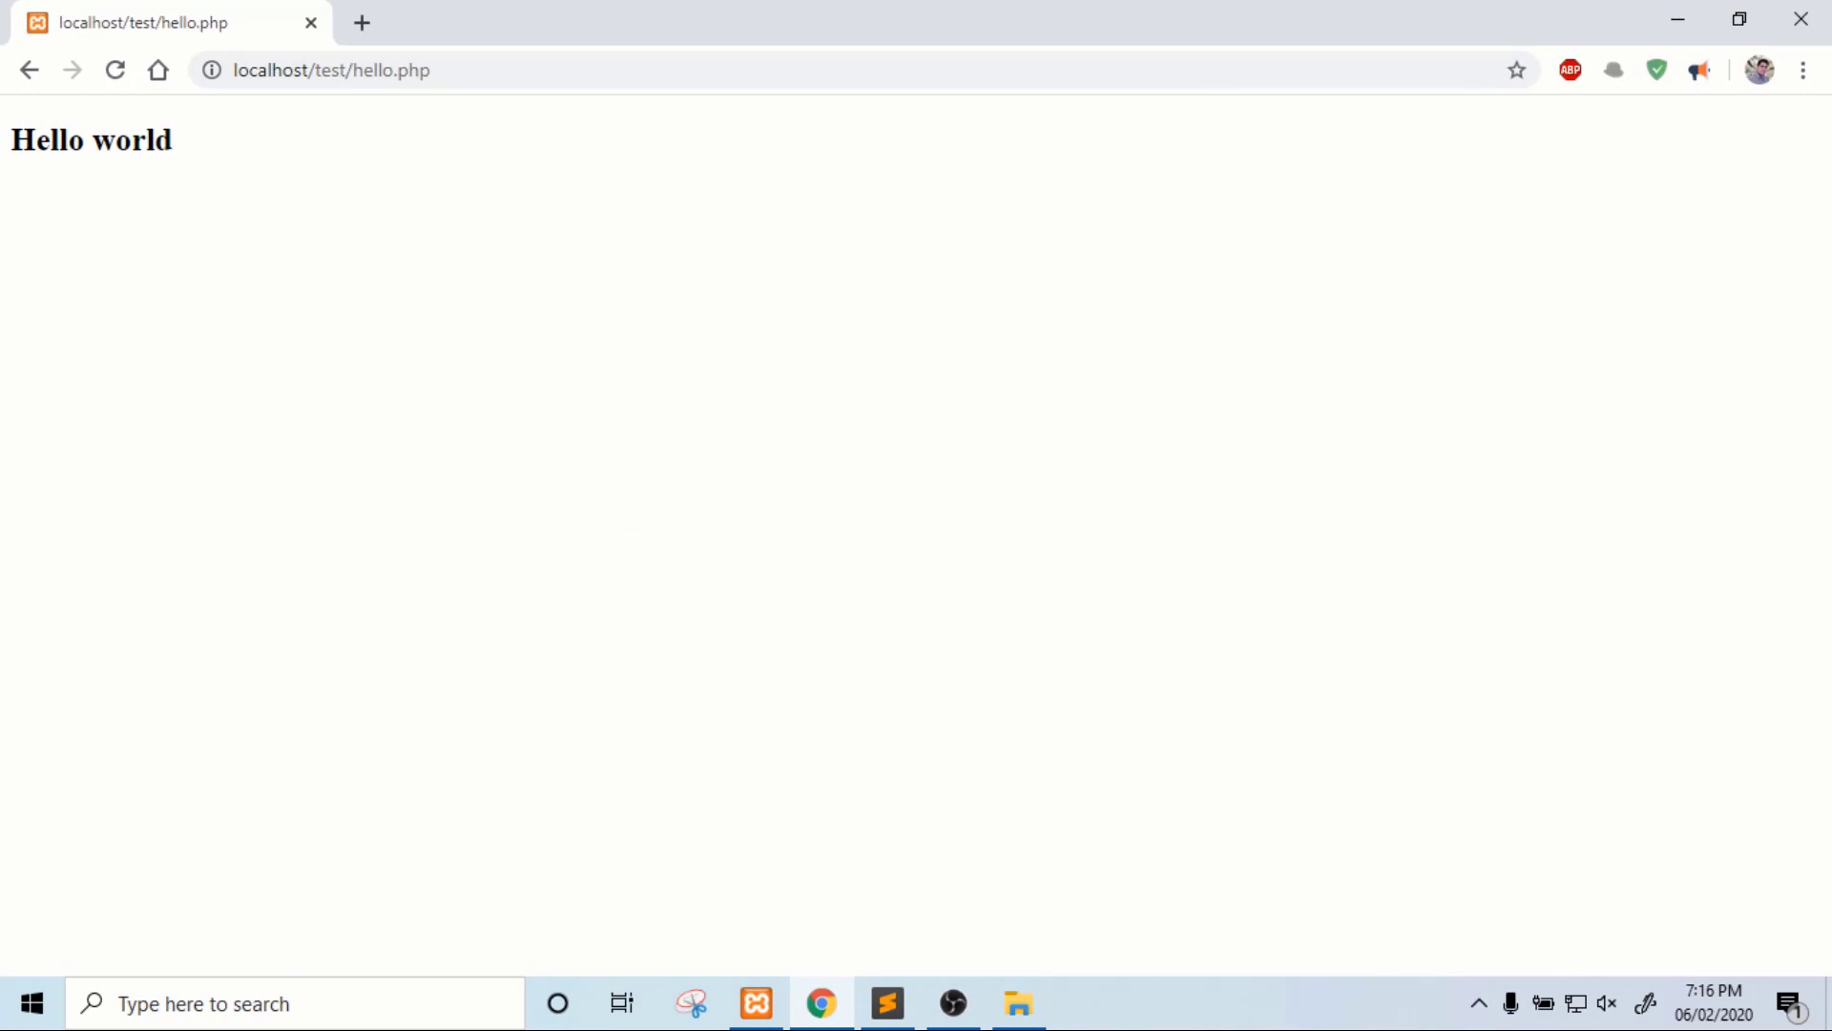
pyautogui.hotkey('alt', 'Tab')
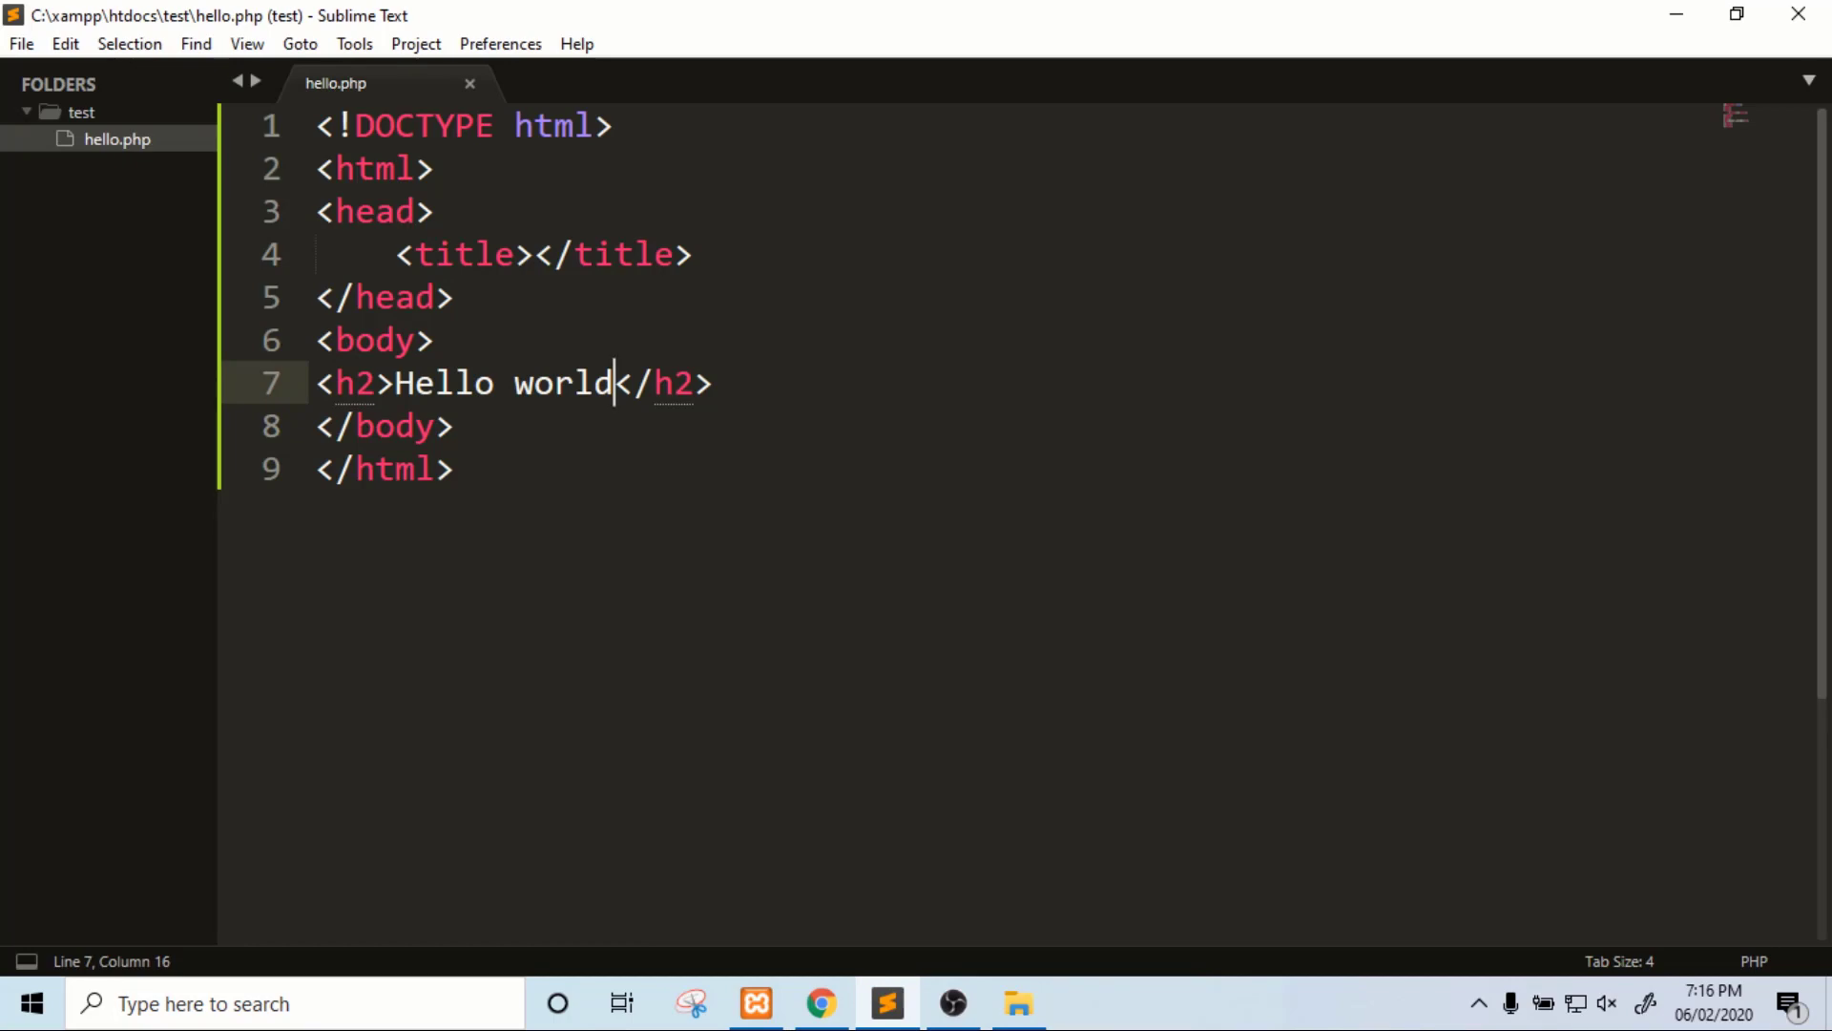
# Delete the 'Hello world' h2 heading line and add a blank line inside the body.
pyautogui.press('End')
pyautogui.hotkey('ctrl', 'shift', 'Left')
pyautogui.hotkey('ctrl', 'shift', 'Left')
pyautogui.hotkey('ctrl', 'shift', 'Left')
pyautogui.hotkey('ctrl', 'shift', 'Left')
pyautogui.hotkey('ctrl', 'shift', 'Left')
pyautogui.hotkey('ctrl', 'shift', 'Left')
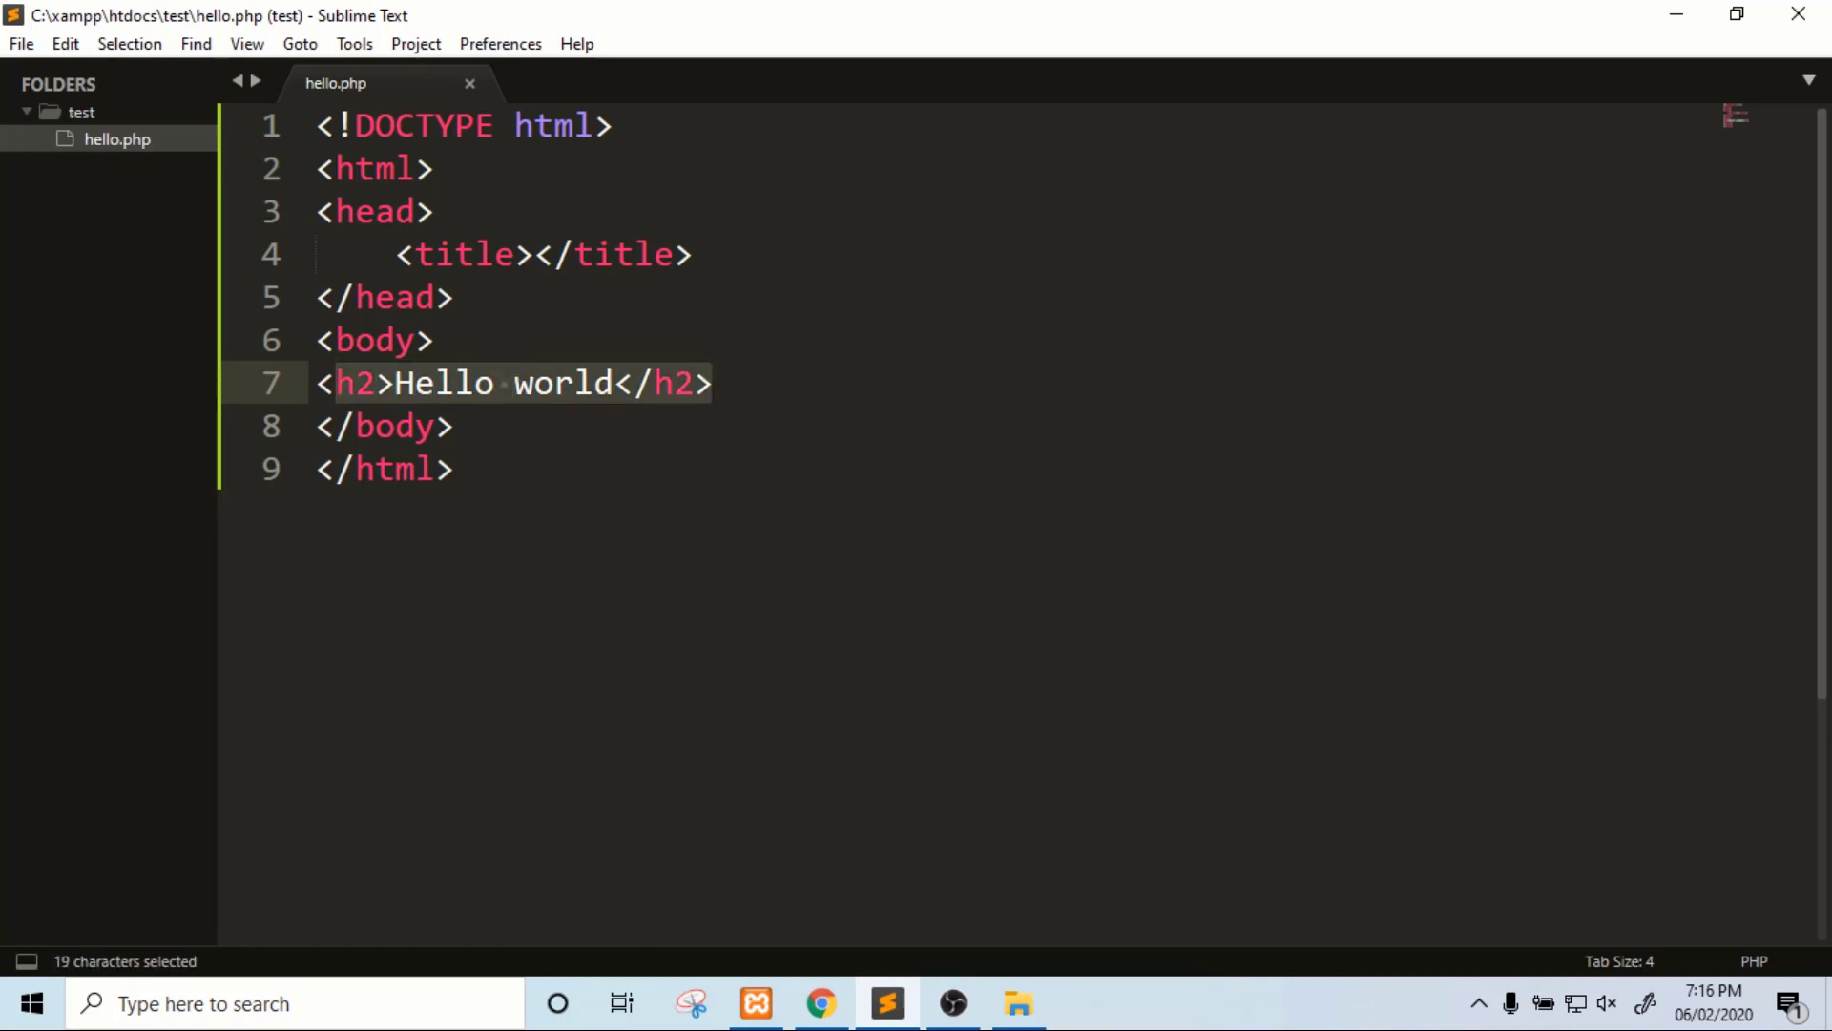
pyautogui.hotkey('shift', 'Left')
pyautogui.press('BackSpace')
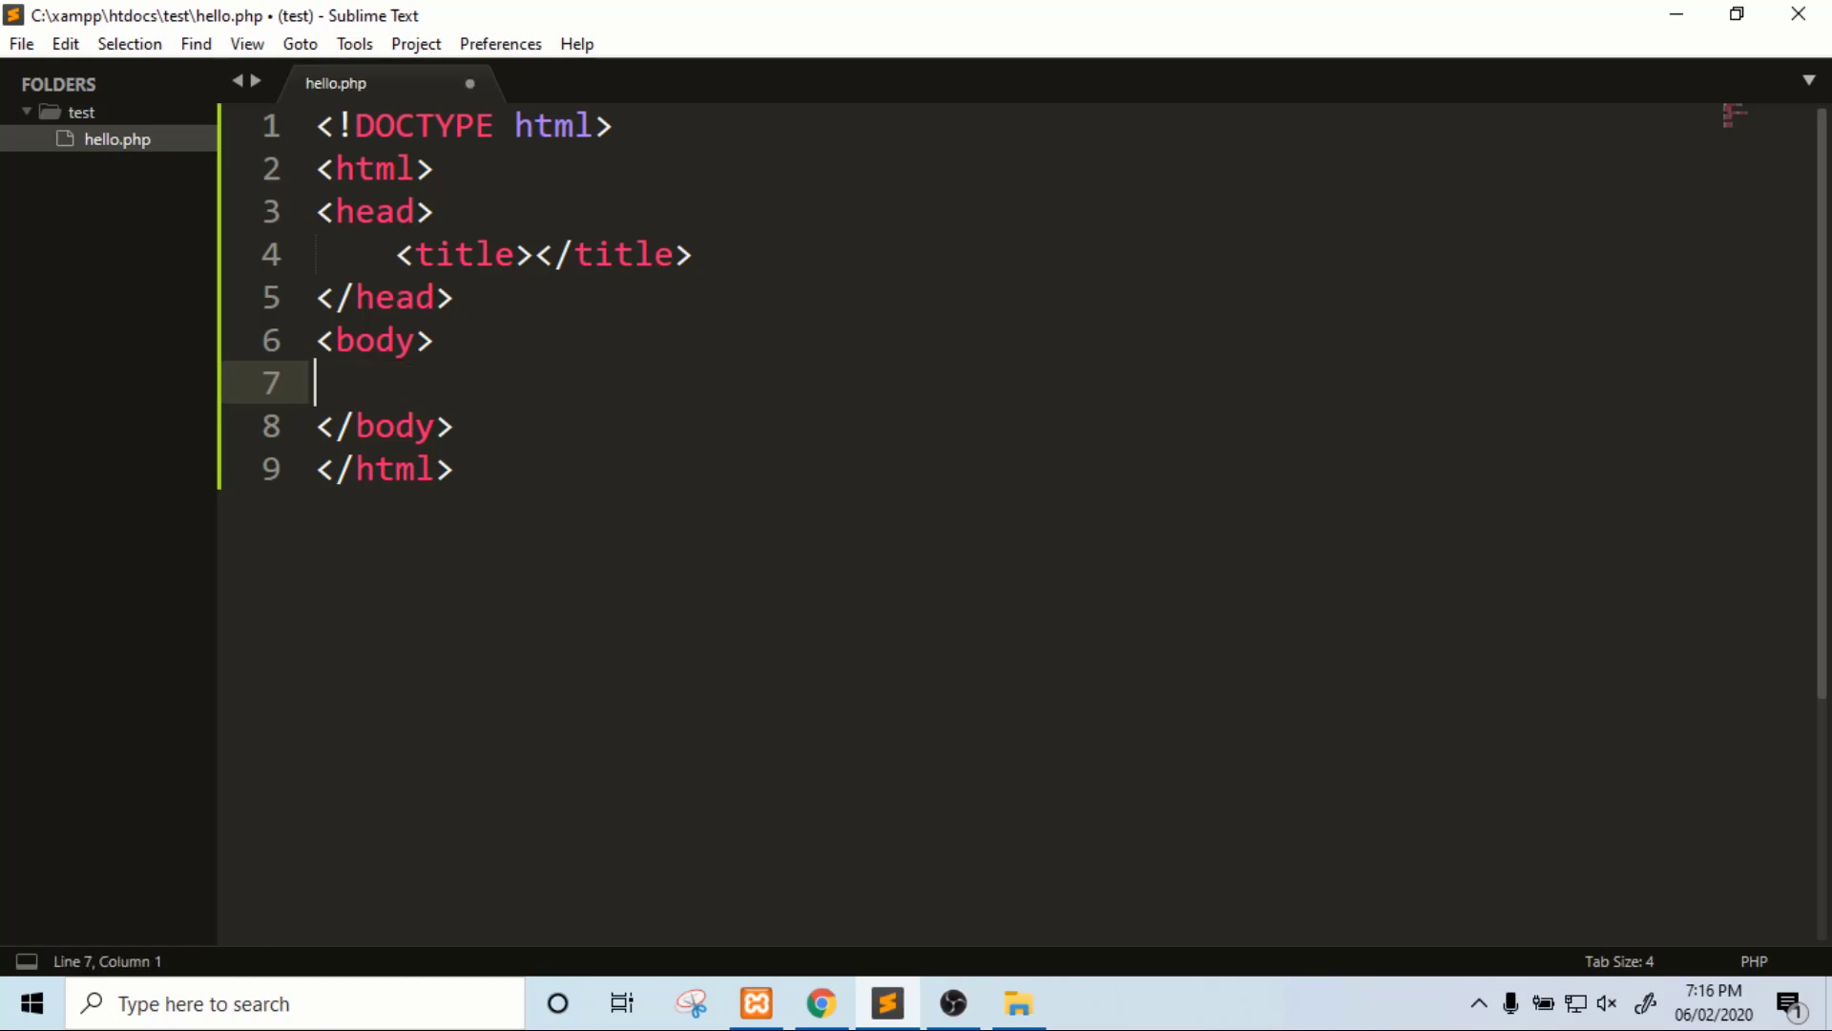
pyautogui.press('Return')
pyautogui.press('Return')
pyautogui.press('Return')
# Add a <p>Hello World</p> paragraph on line 9 and save hello.php.
pyautogui.click(316, 467)
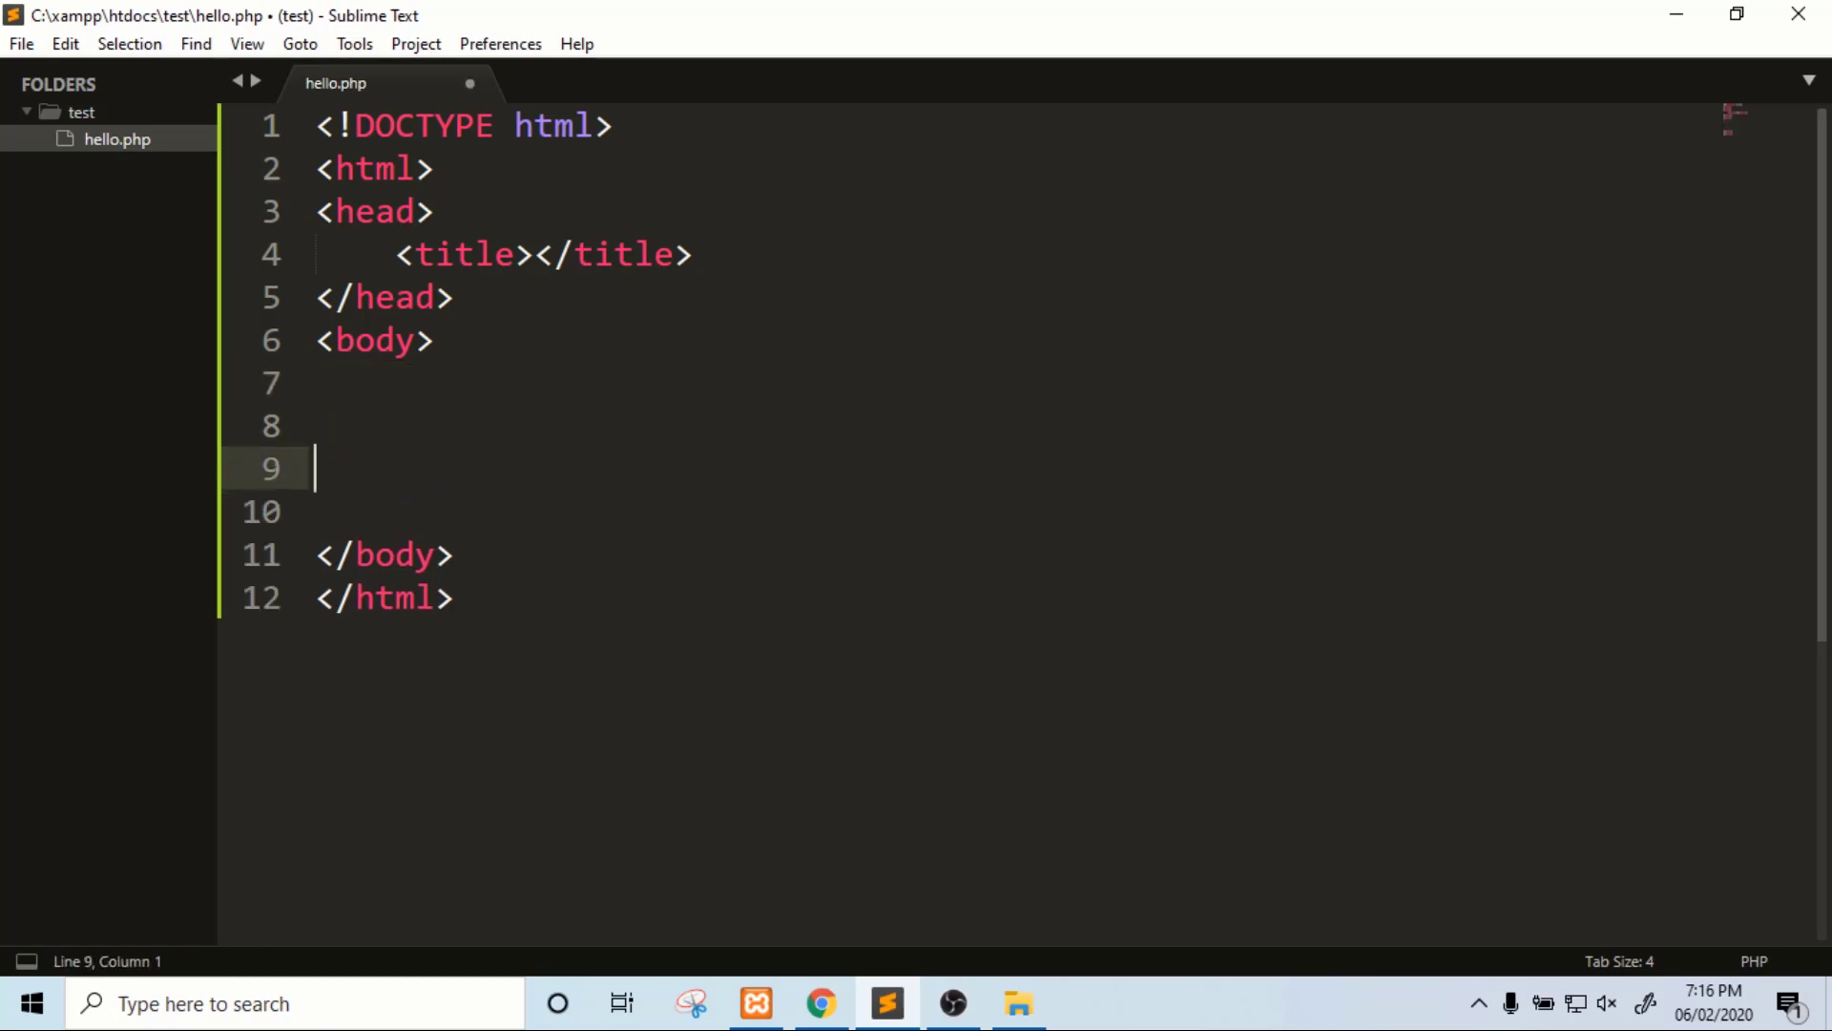
pyautogui.write('p')
pyautogui.press('Tab')
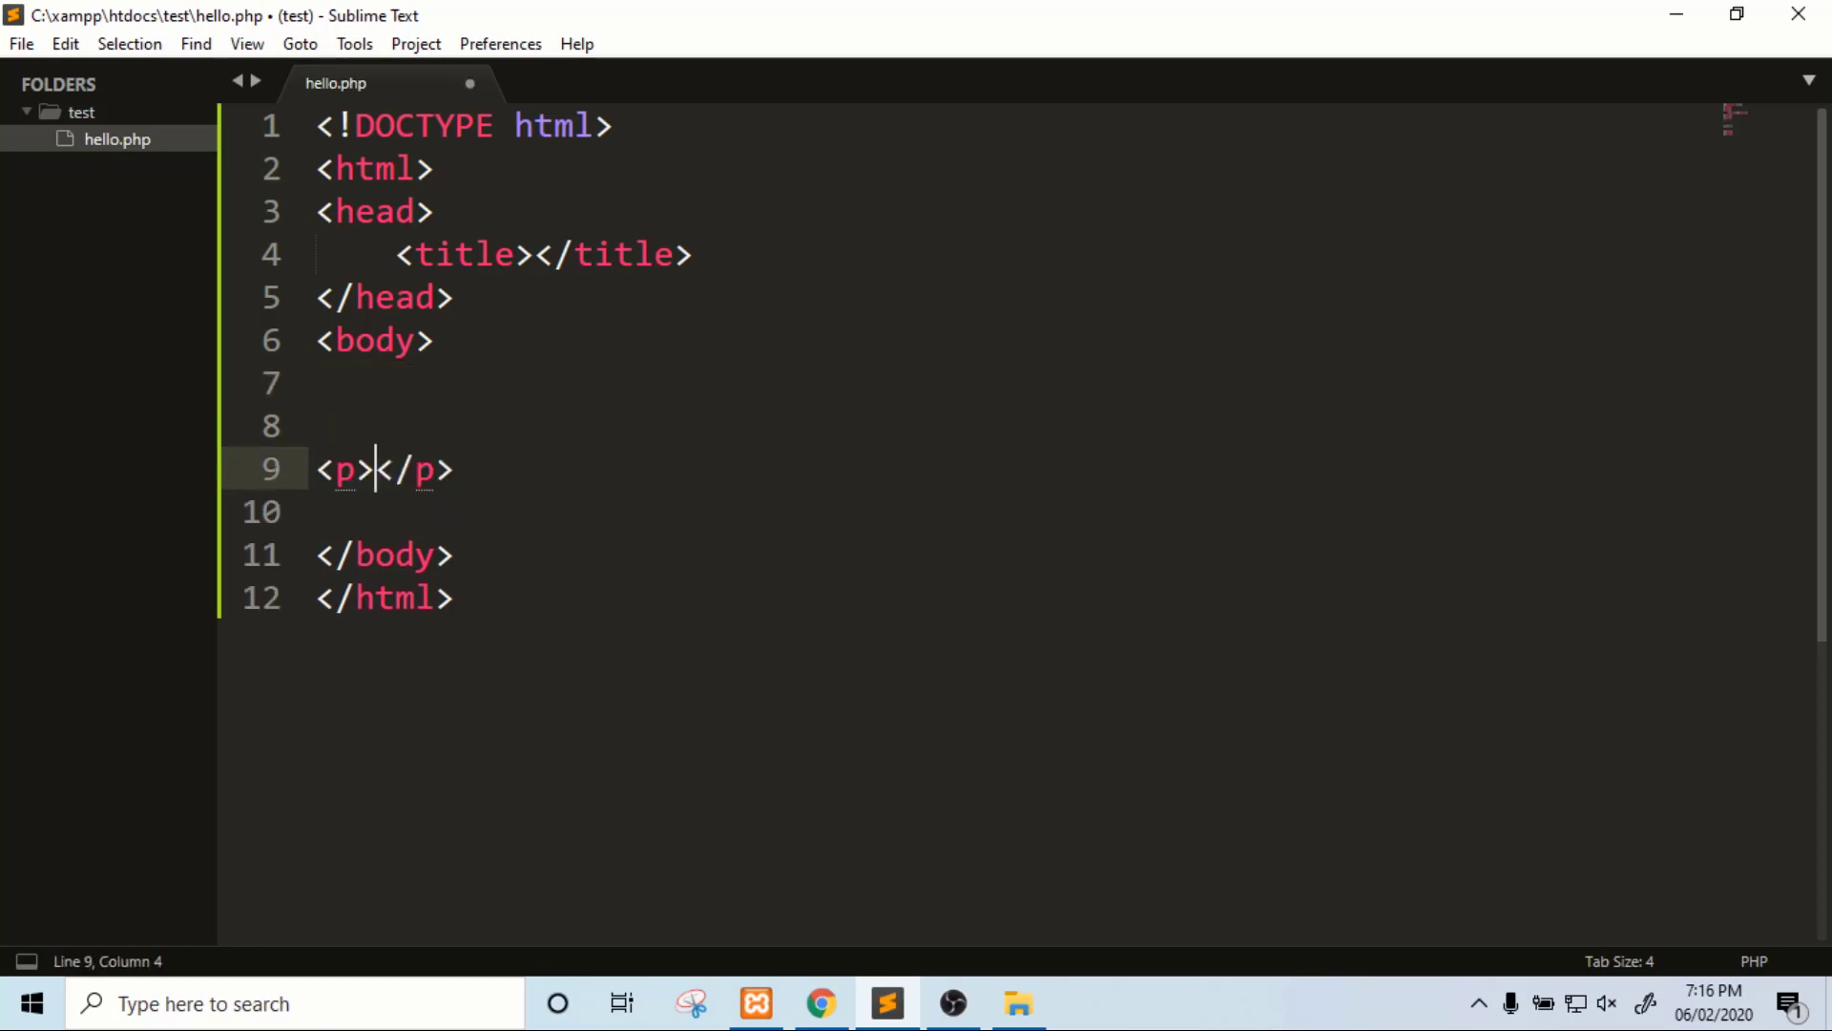
pyautogui.write('Hello ')
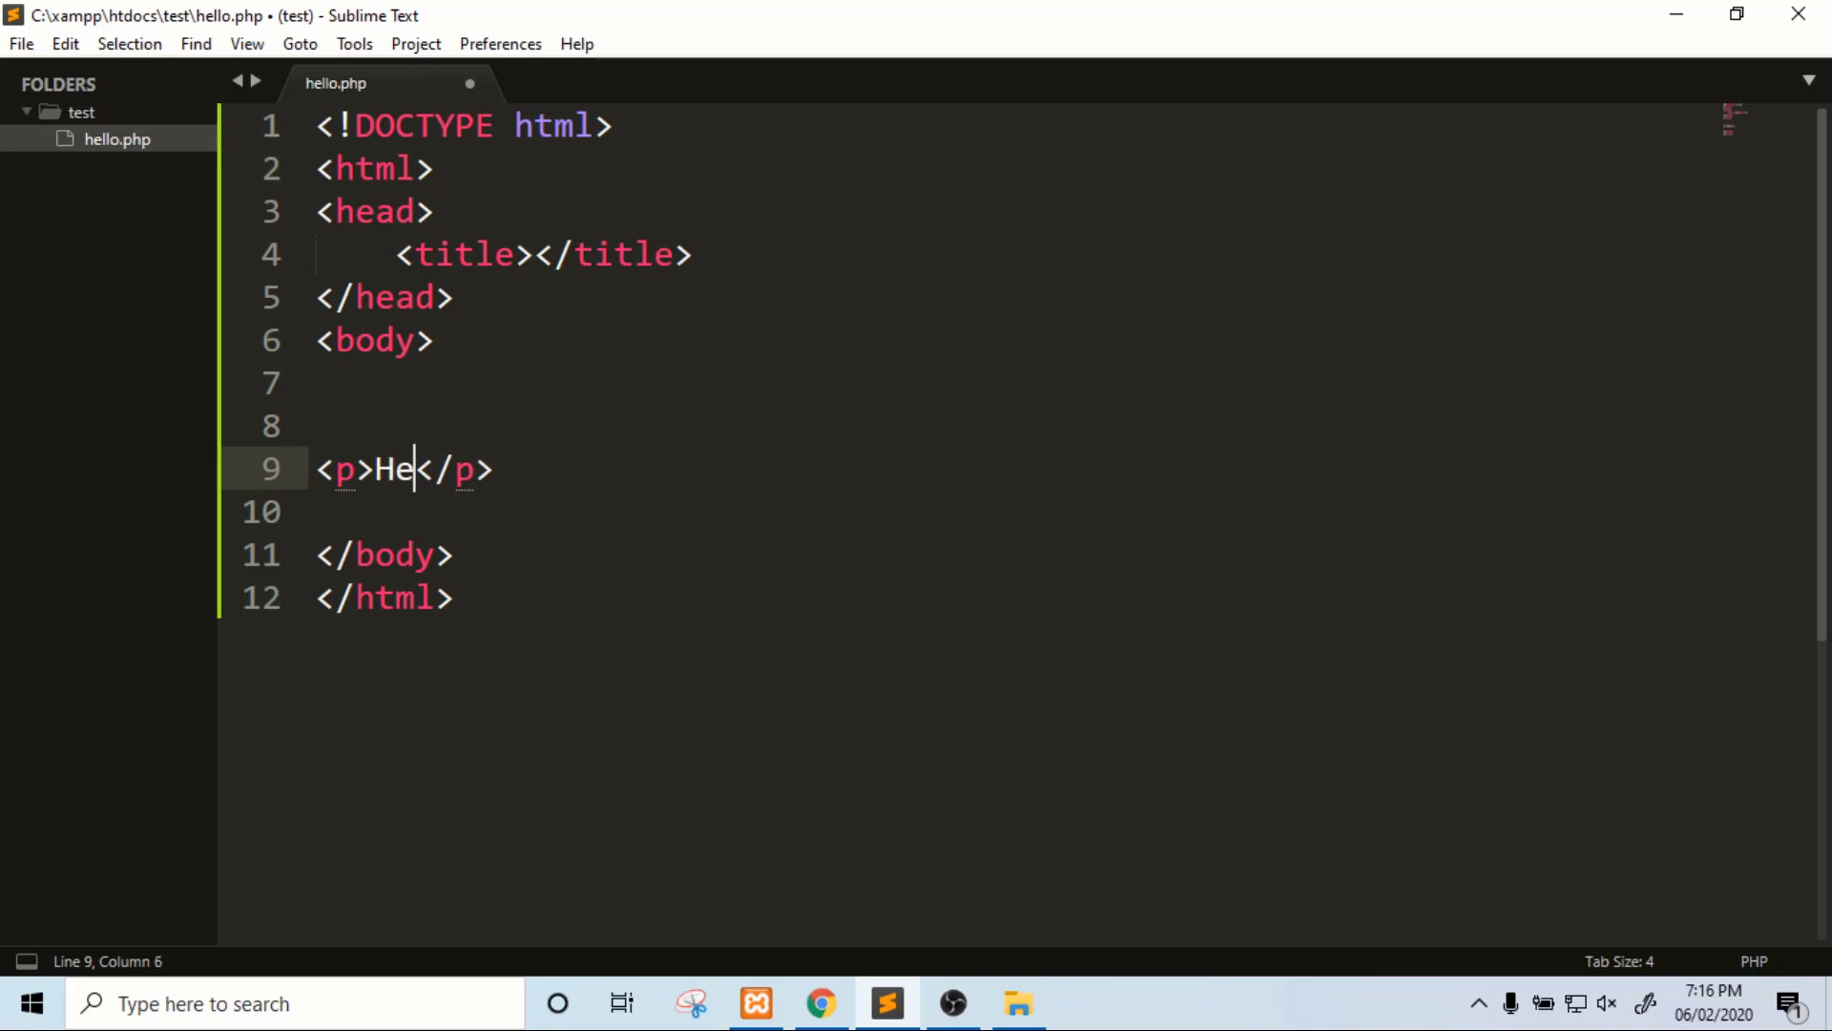
pyautogui.write('World')
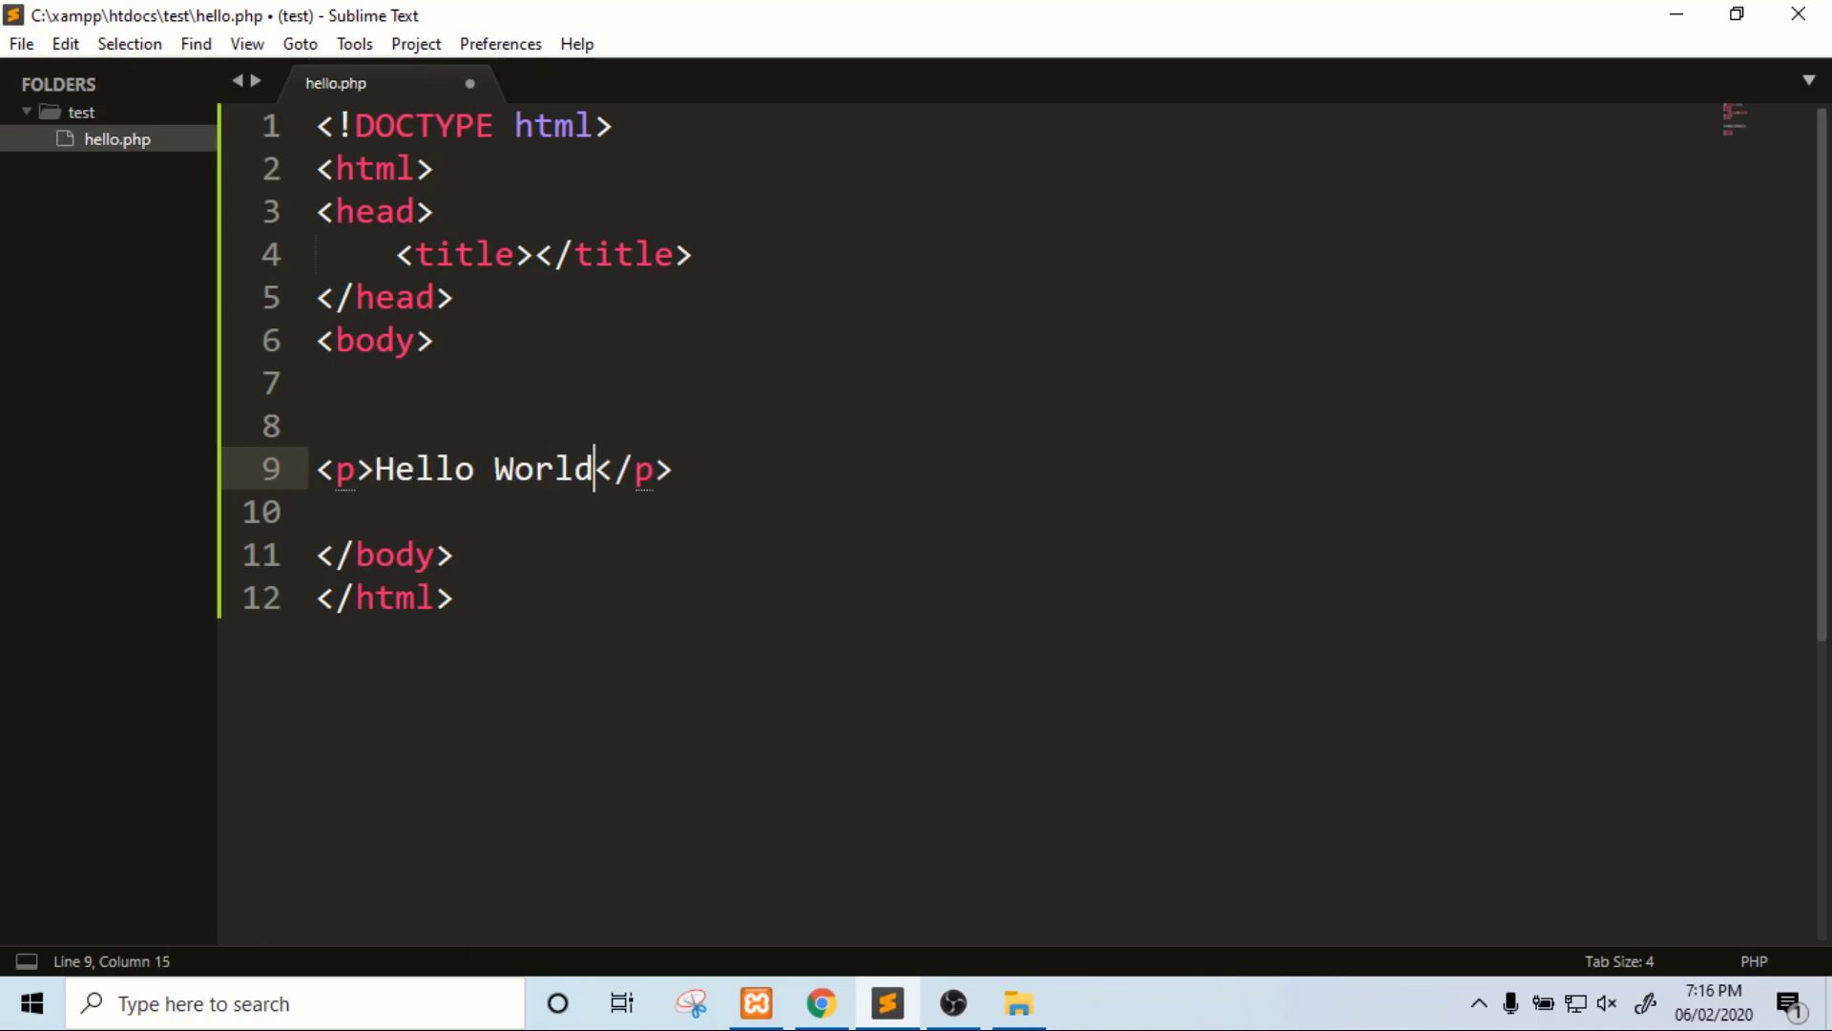
pyautogui.hotkey('alt', 'f')
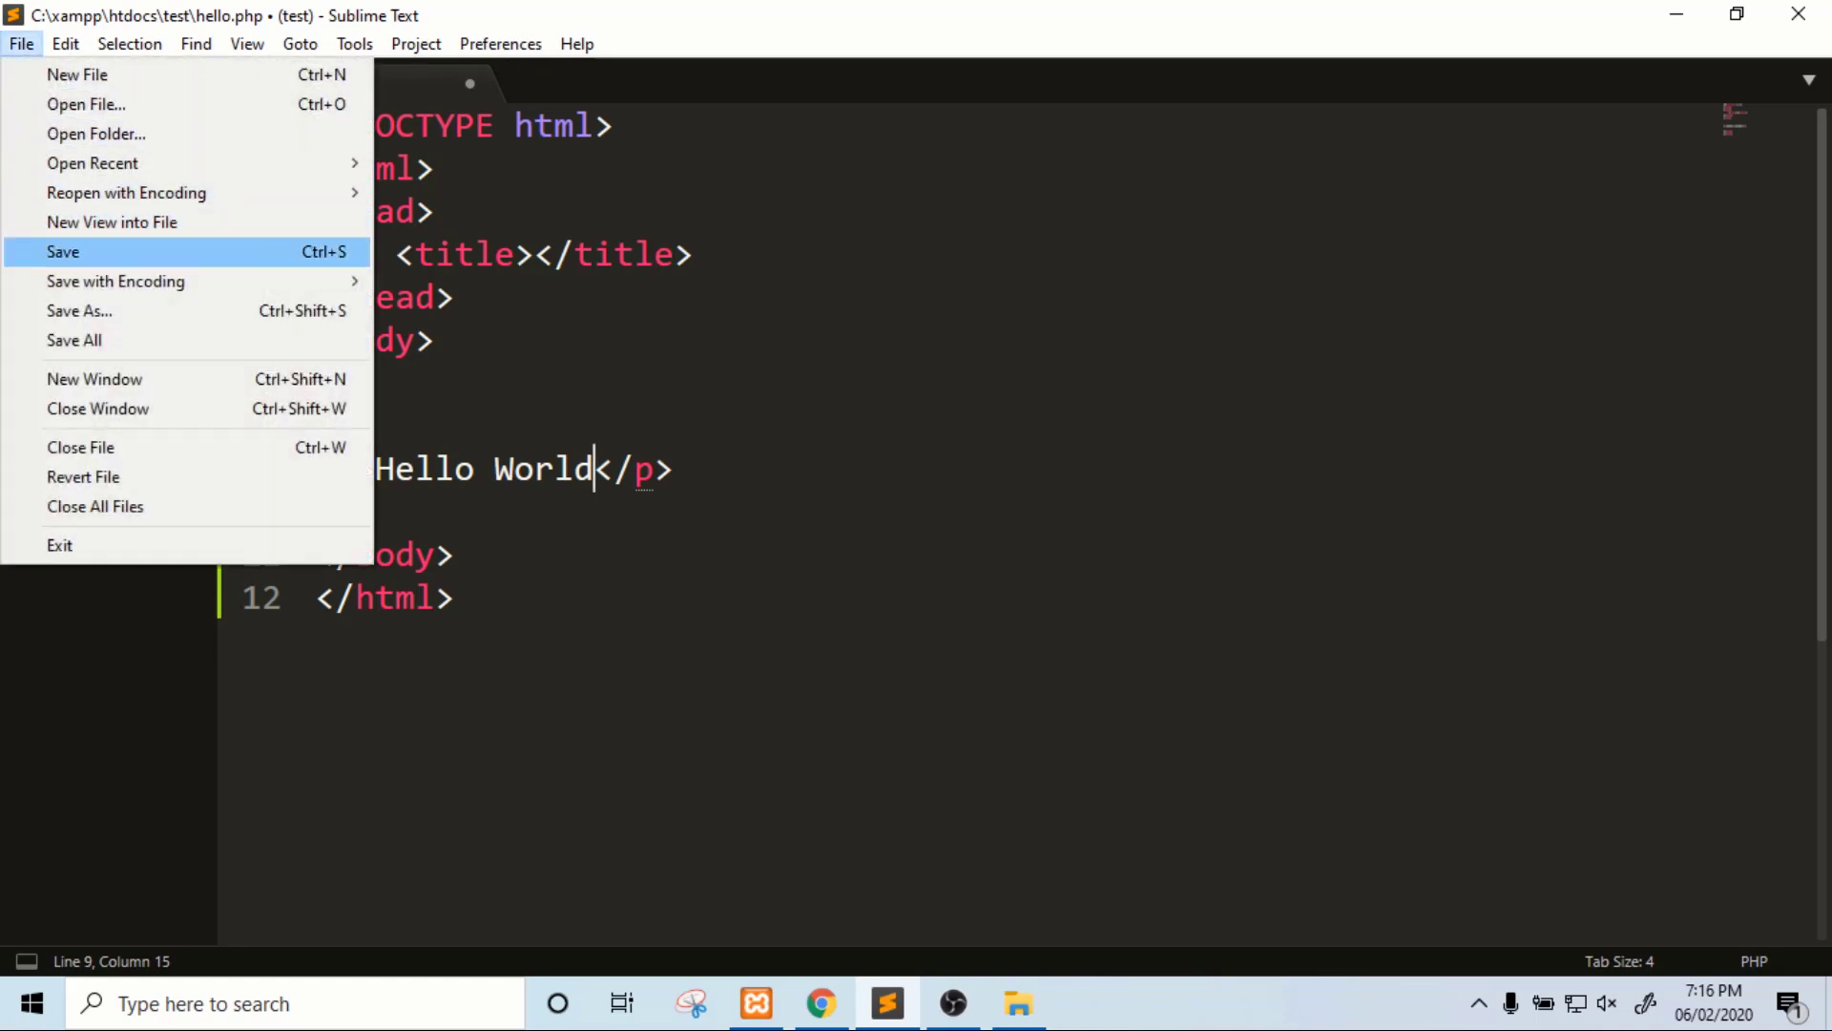
pyautogui.press('Return')
# Reload localhost/test/hello.php in Chrome, select all the page text, and return to Sublime Text.
pyautogui.click(821, 1003)
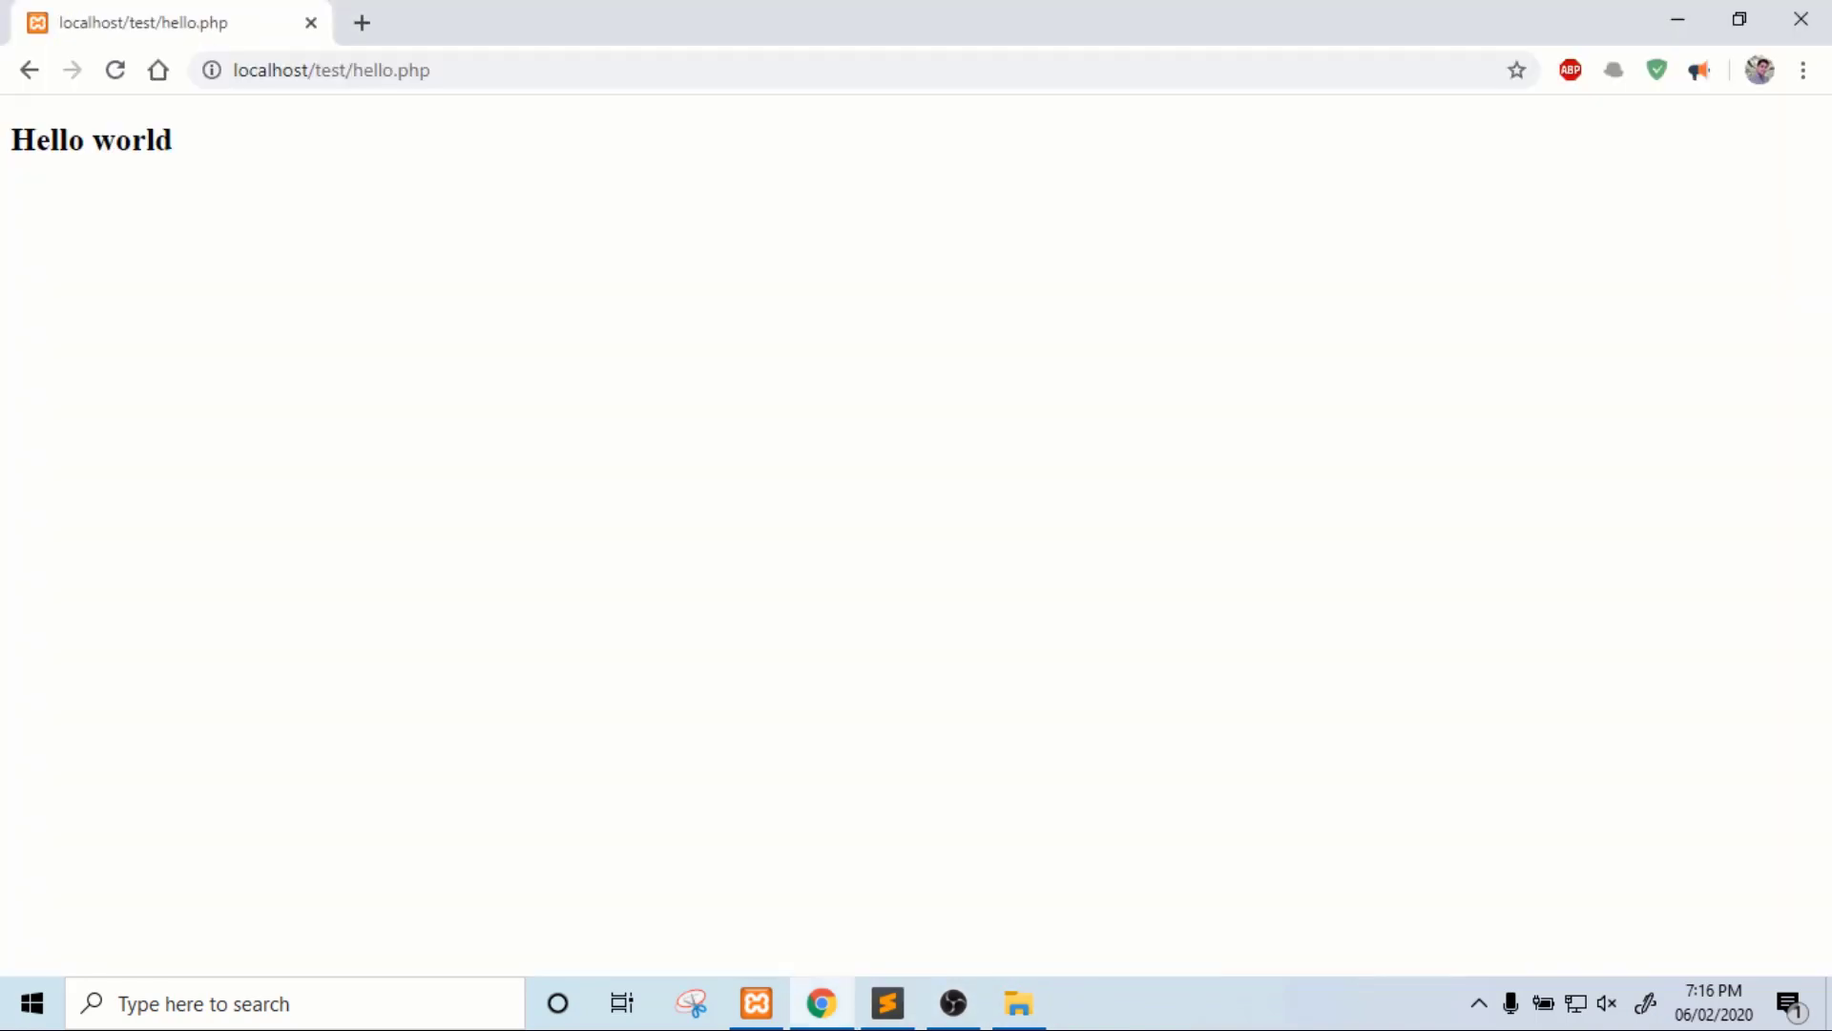
pyautogui.click(114, 70)
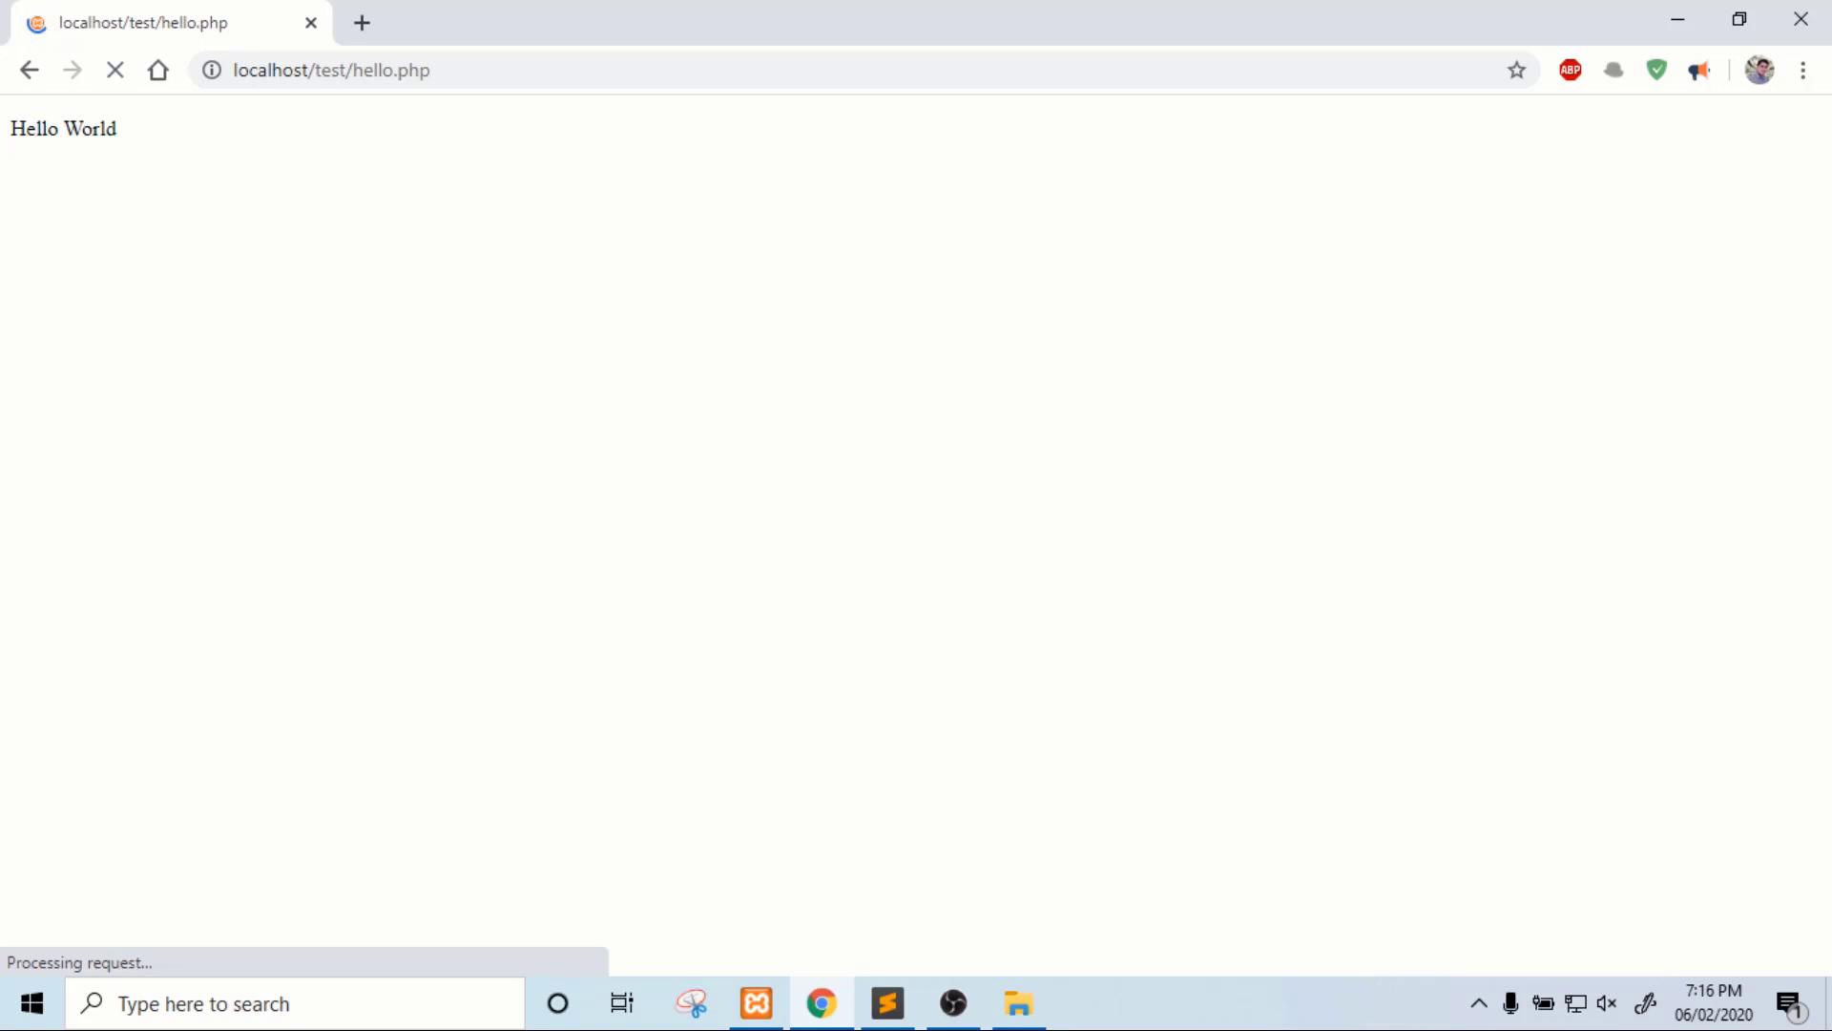
pyautogui.hotkey('ctrl', 'a')
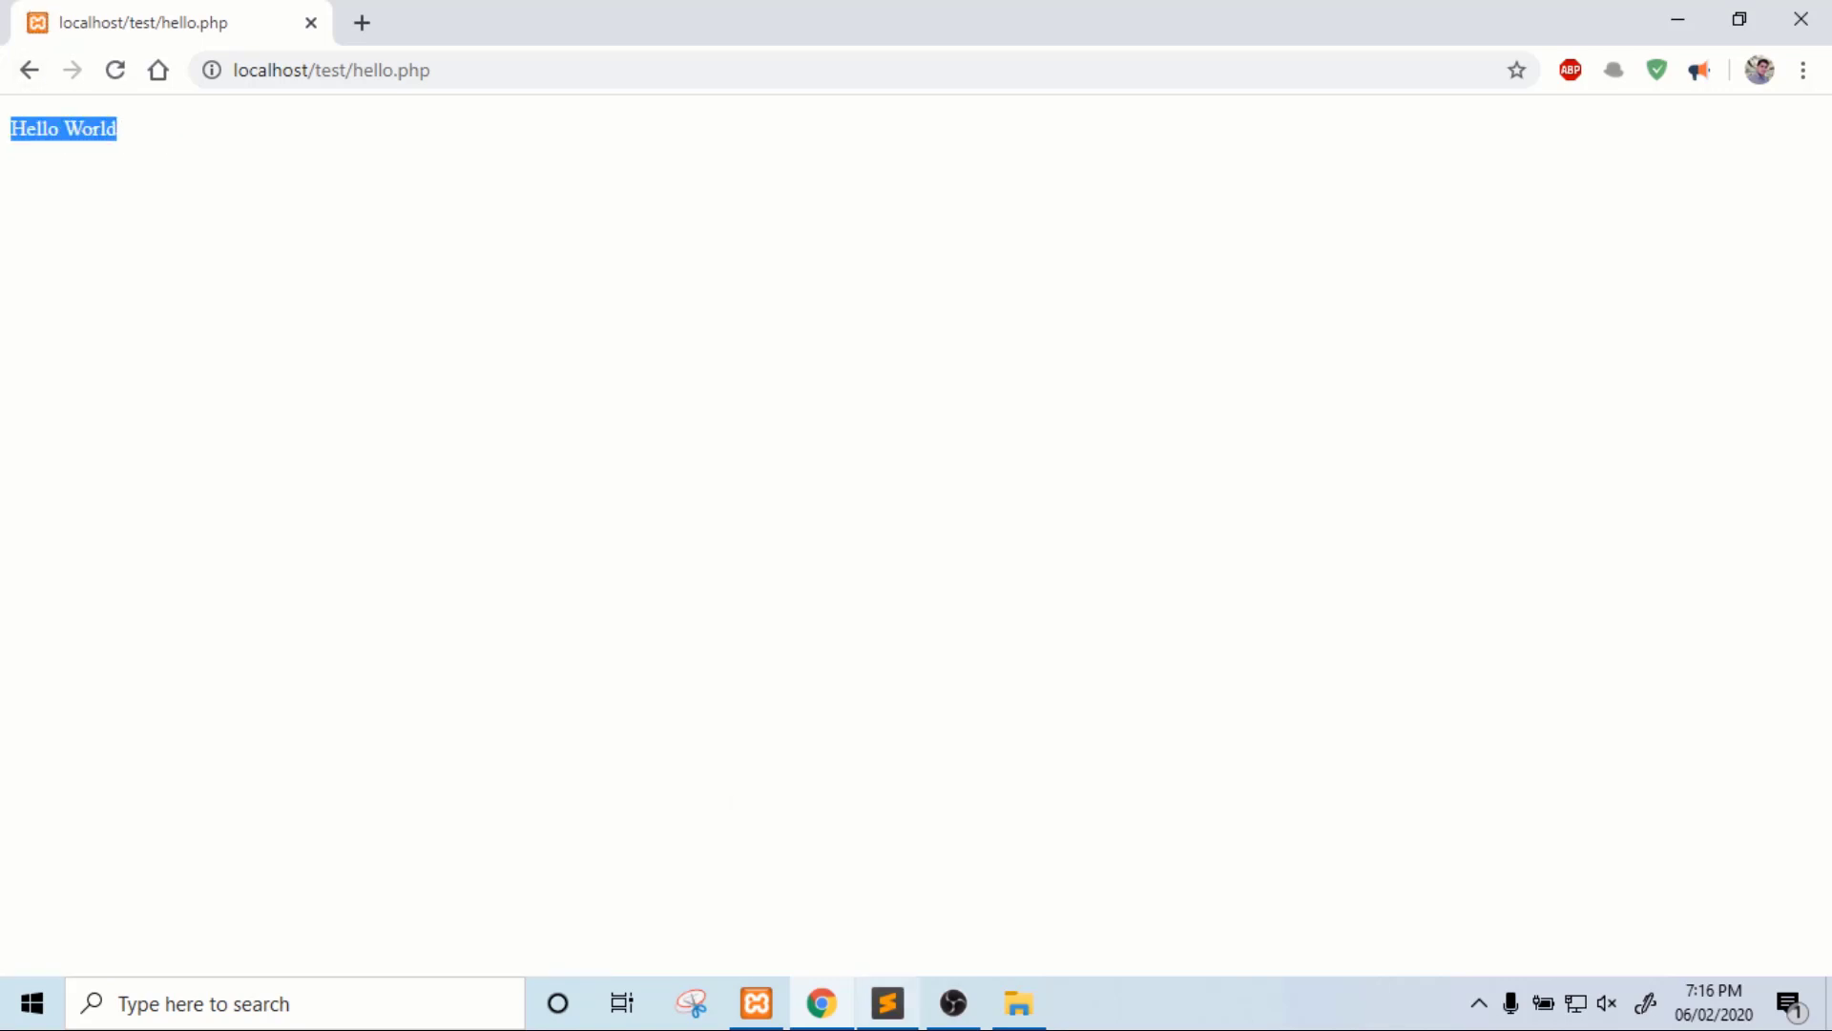
pyautogui.click(888, 1003)
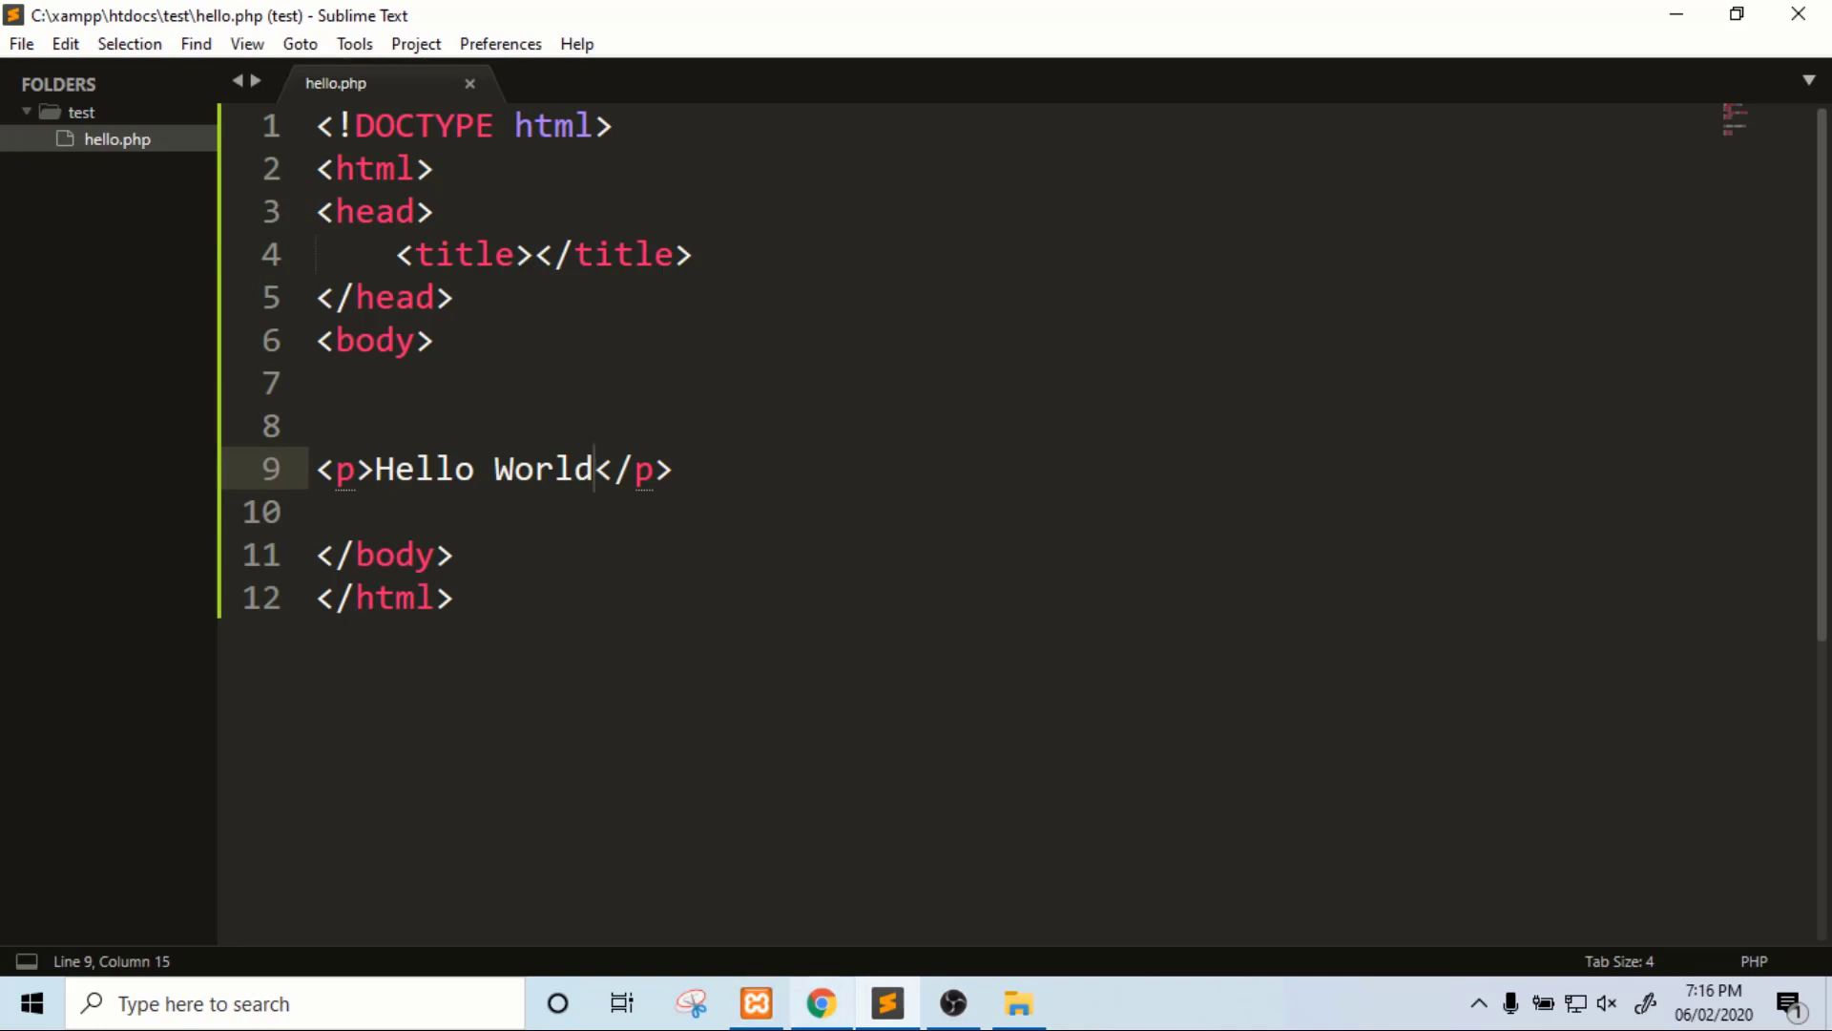
pyautogui.moveTo(888, 1003)
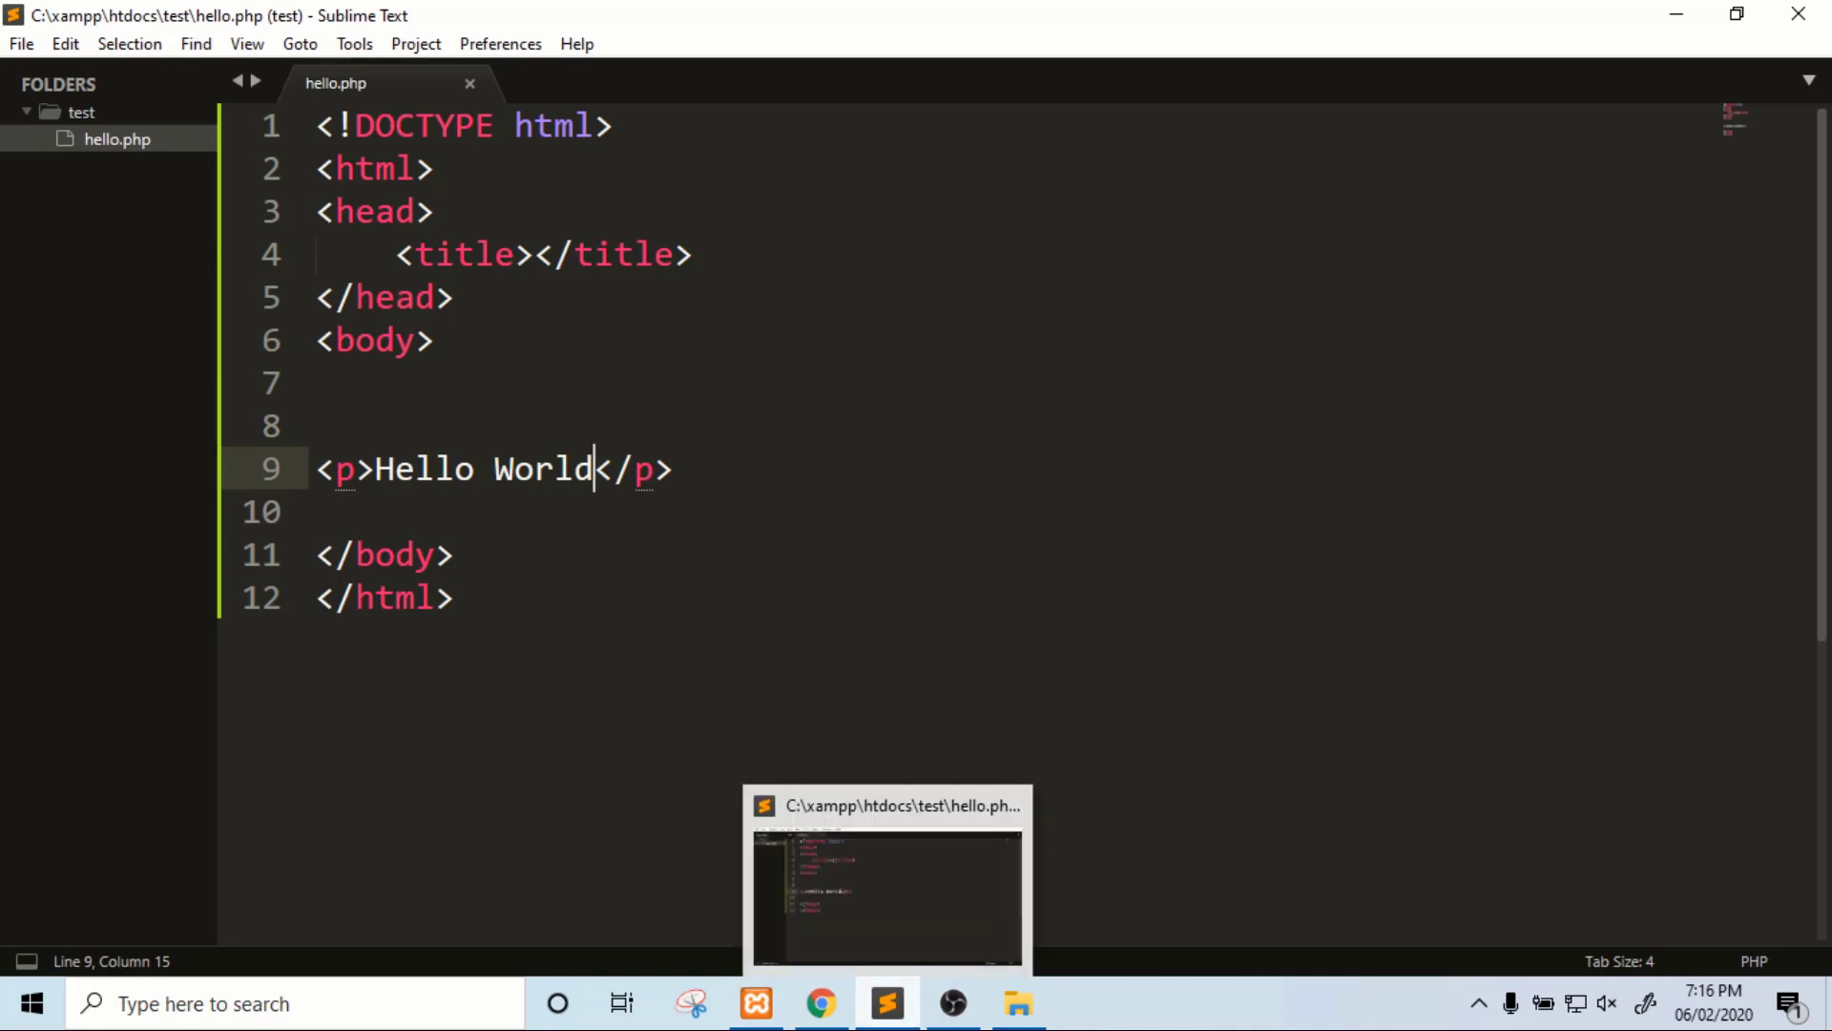